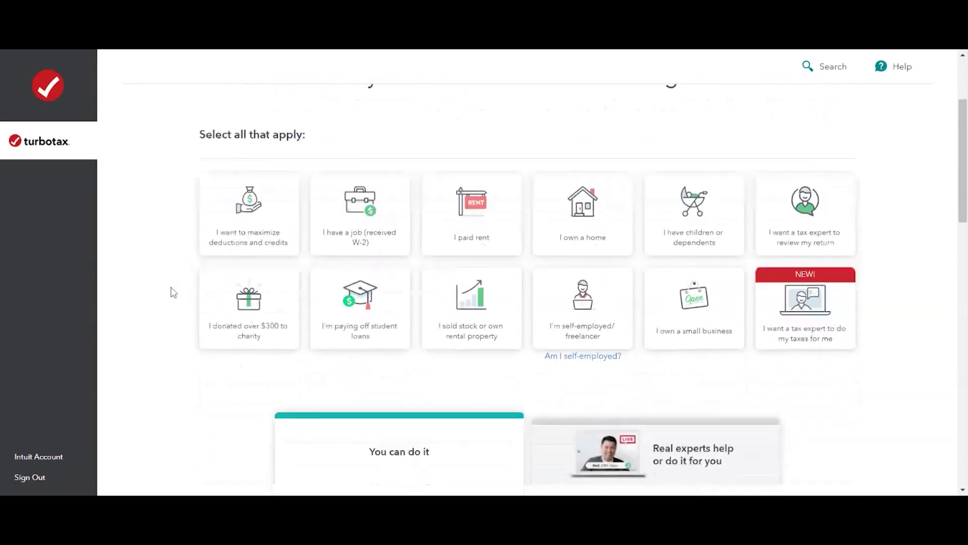
# Look over the tax situation choices offered for recommending a tax solution.
pyautogui.scroll(4, 173, 291)
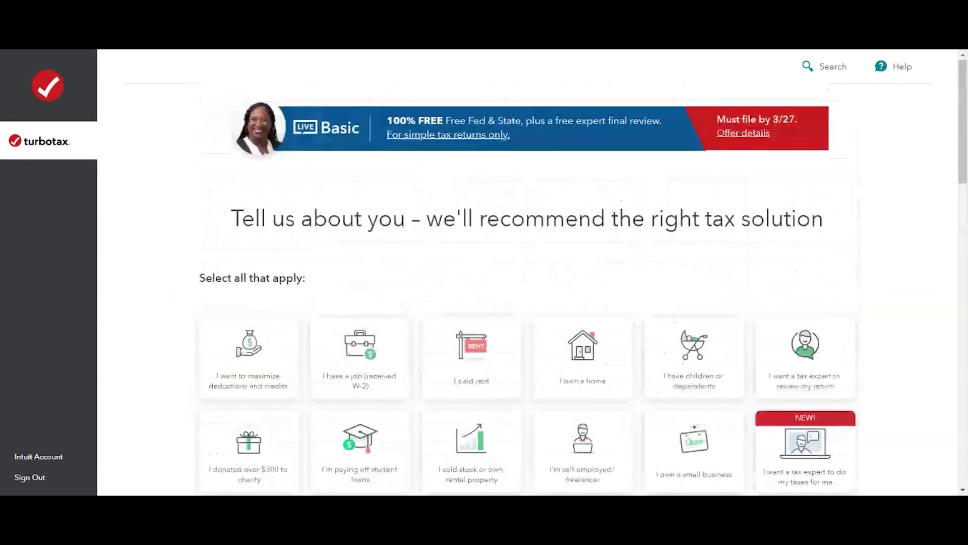
pyautogui.scroll(-1, 168, 290)
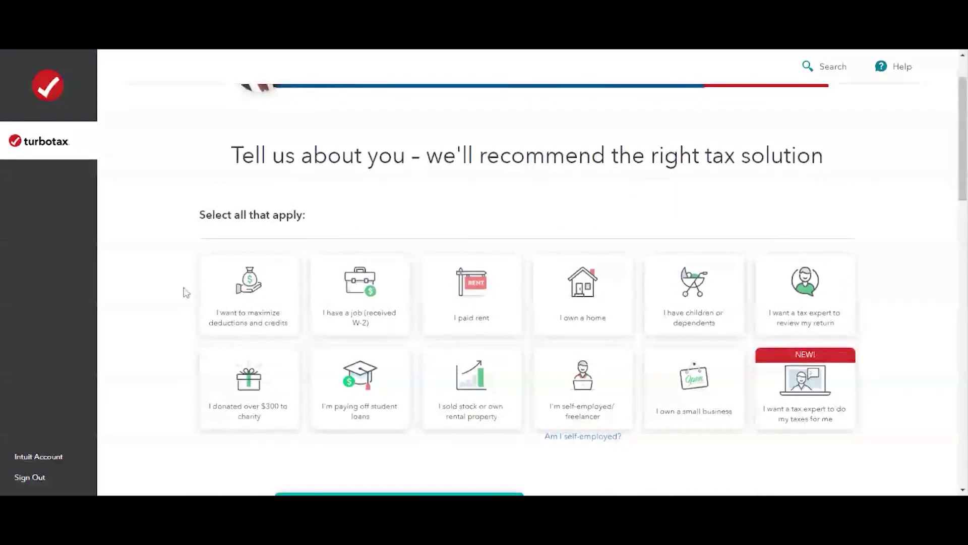
pyautogui.scroll(1, 186, 292)
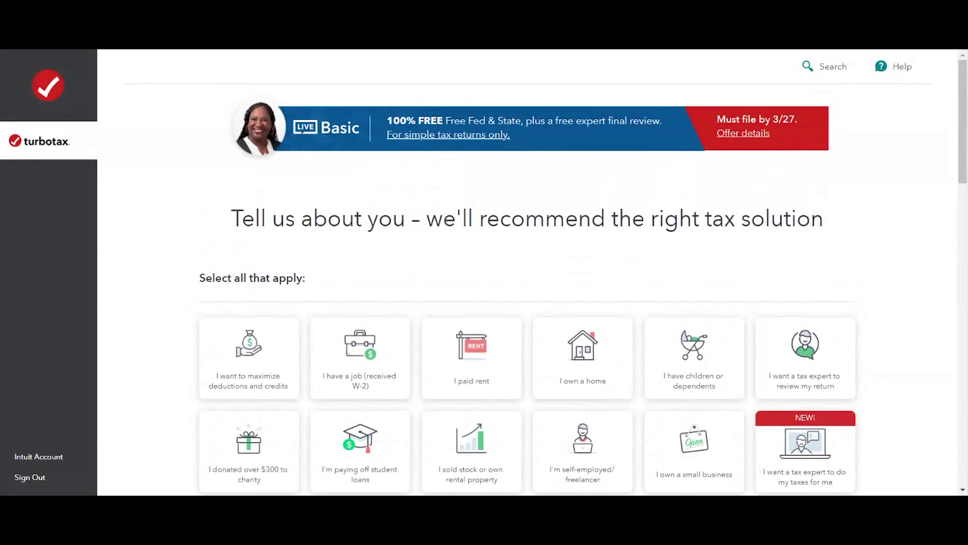
pyautogui.scroll(-3, 179, 282)
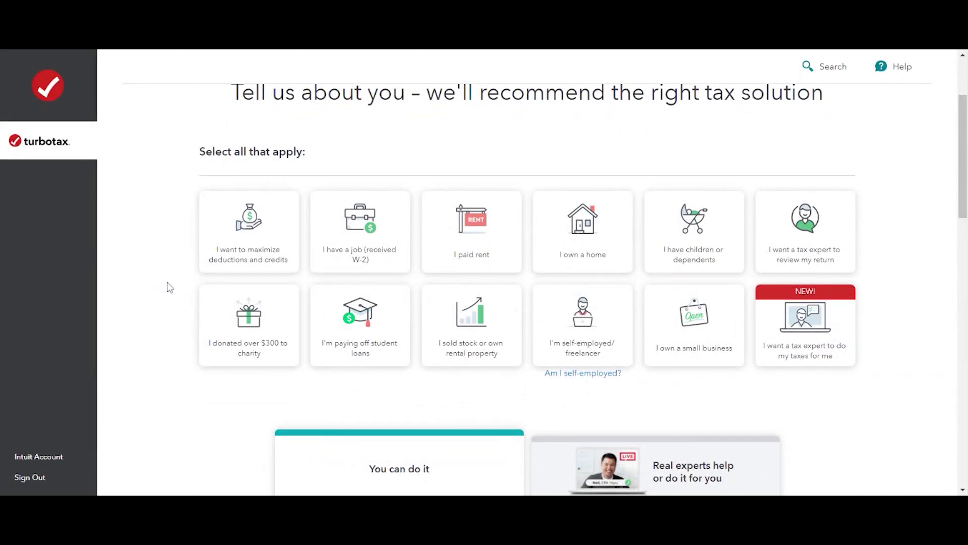
pyautogui.scroll(-1, 157, 315)
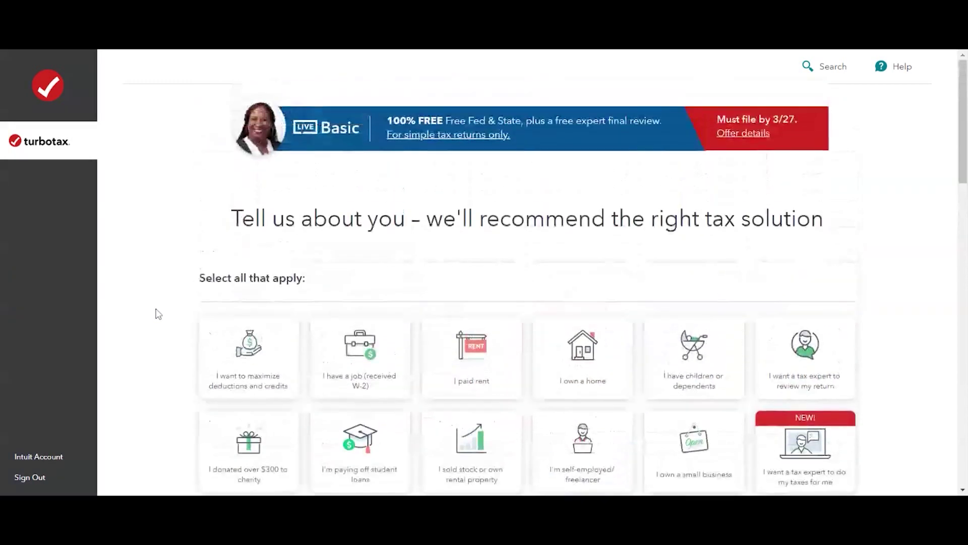
pyautogui.scroll(-1, 161, 316)
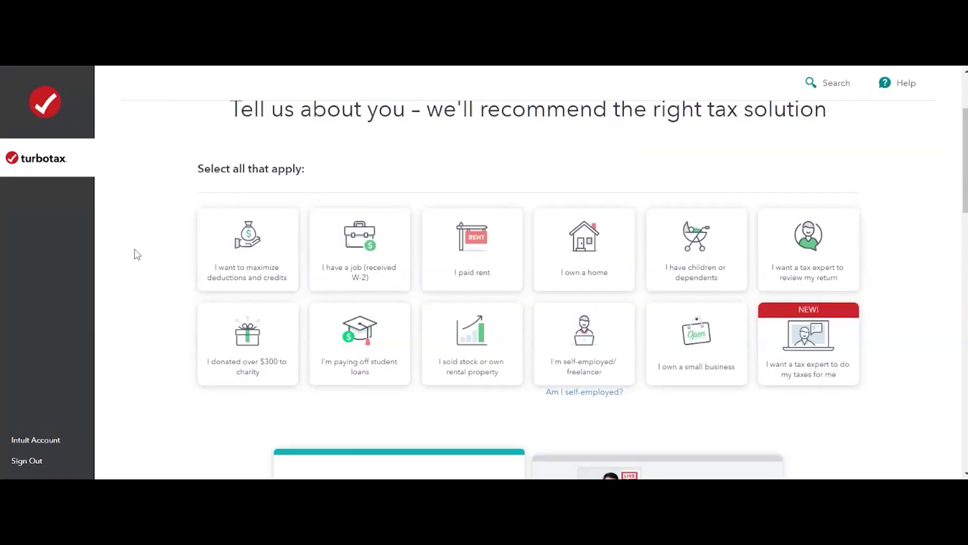
pyautogui.scroll(1, 134, 252)
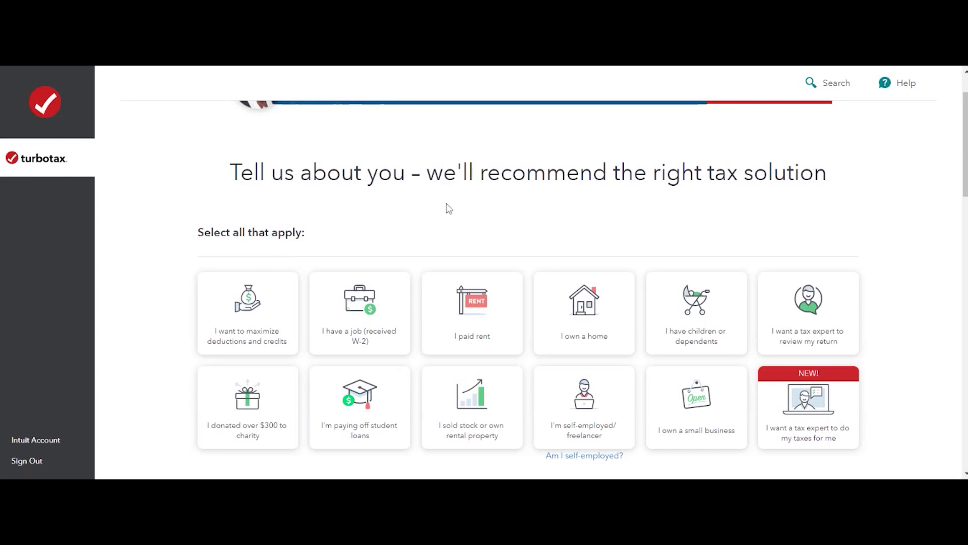
# Select the situations for maximizing deductions and credits, having a job (received W-2), and paying rent.
pyautogui.scroll(-1, 160, 281)
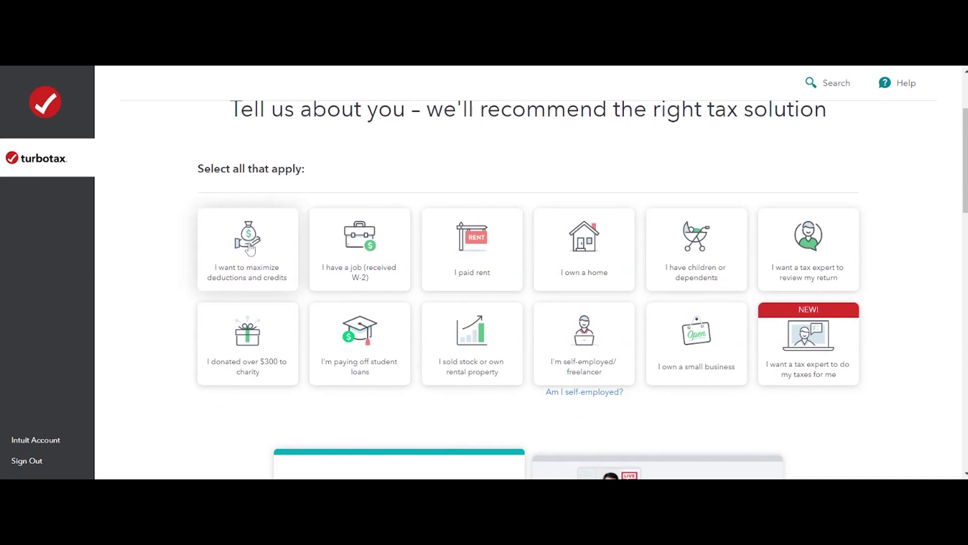
pyautogui.click(228, 282)
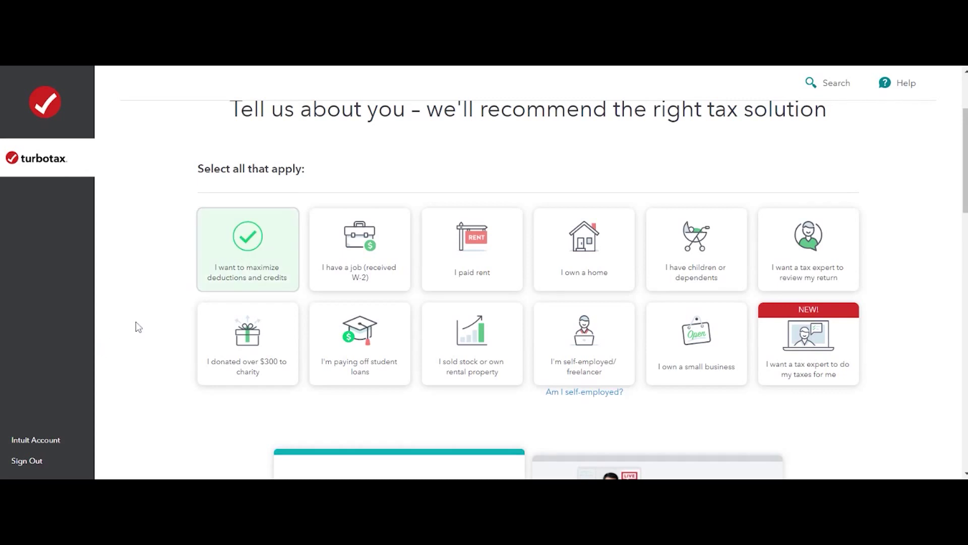
pyautogui.click(391, 251)
pyautogui.click(489, 250)
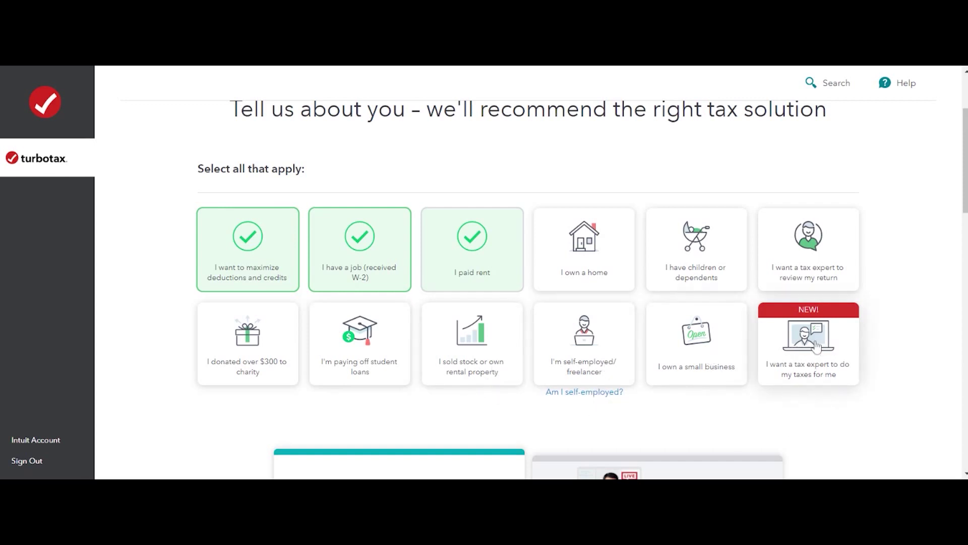
pyautogui.scroll(-1, 832, 386)
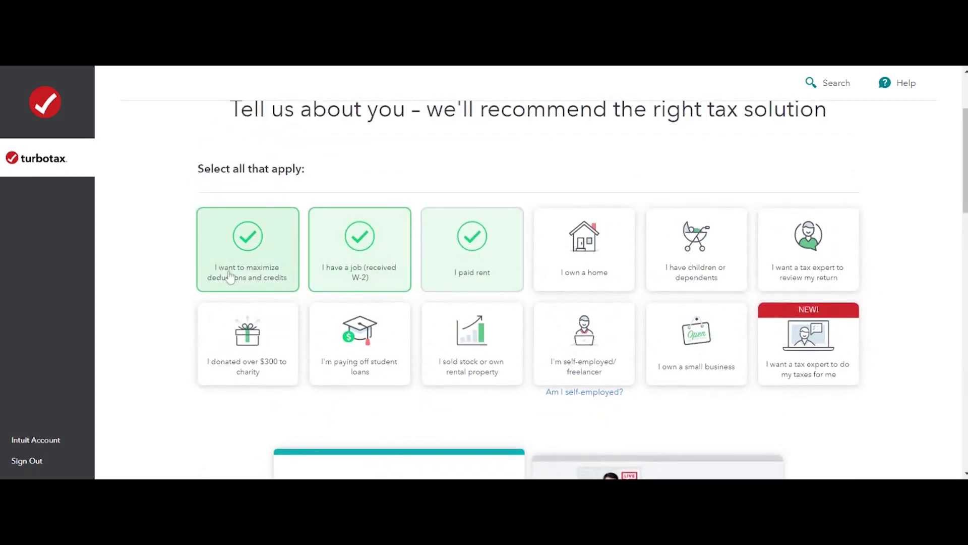
pyautogui.scroll(1, 491, 268)
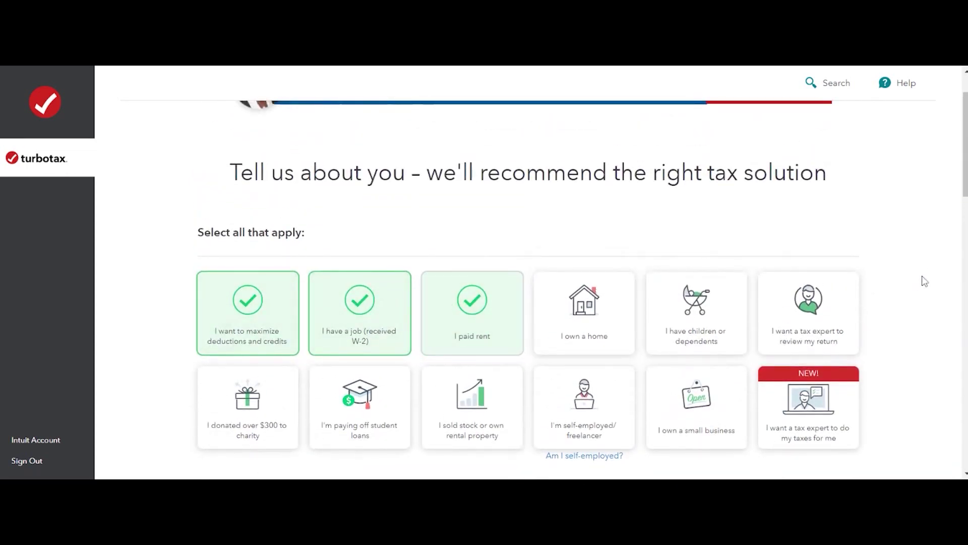
# Compare the recommended Deluxe edition's price and features with the Free, Premier and Self-Employed editions.
pyautogui.scroll(-5, 925, 281)
pyautogui.scroll(-3, 924, 281)
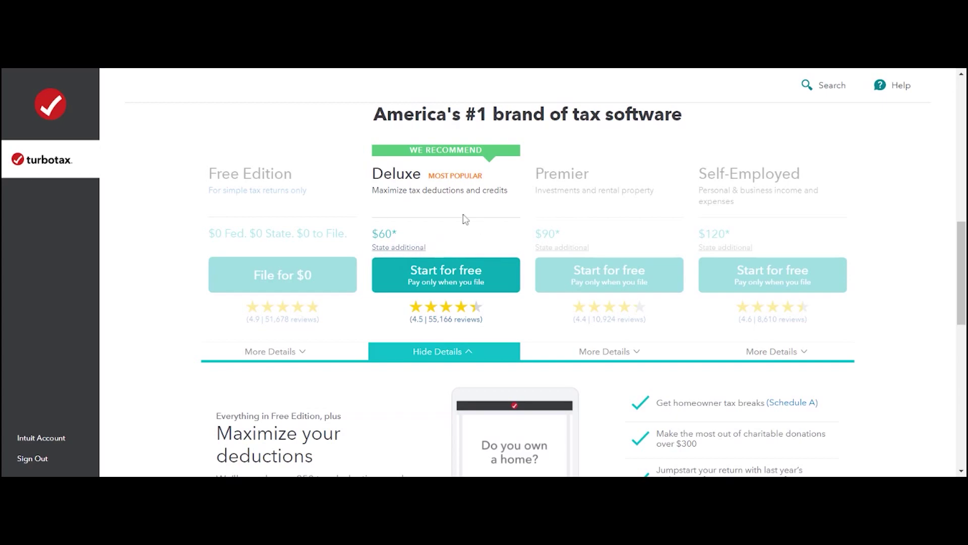
pyautogui.scroll(-3, 459, 297)
pyautogui.scroll(-5, 459, 296)
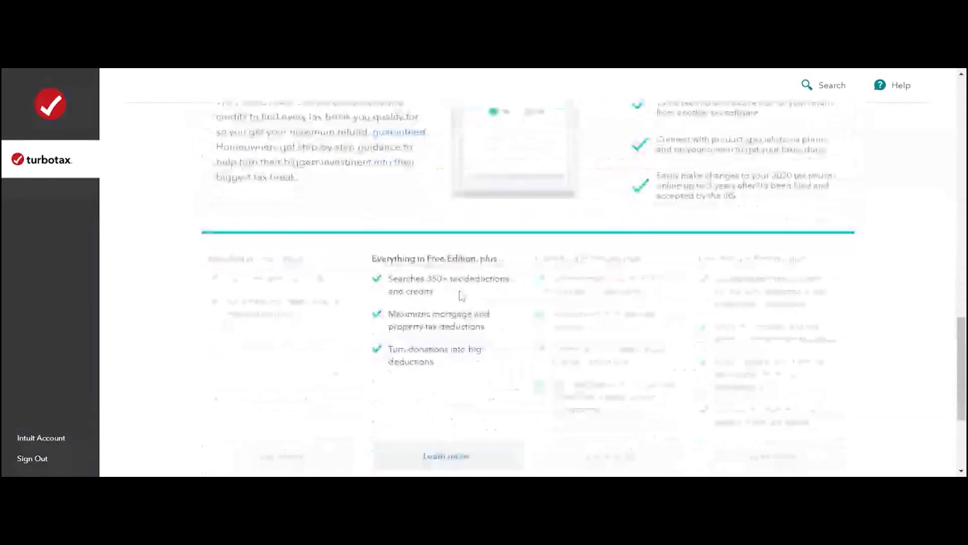
pyautogui.scroll(4, 462, 295)
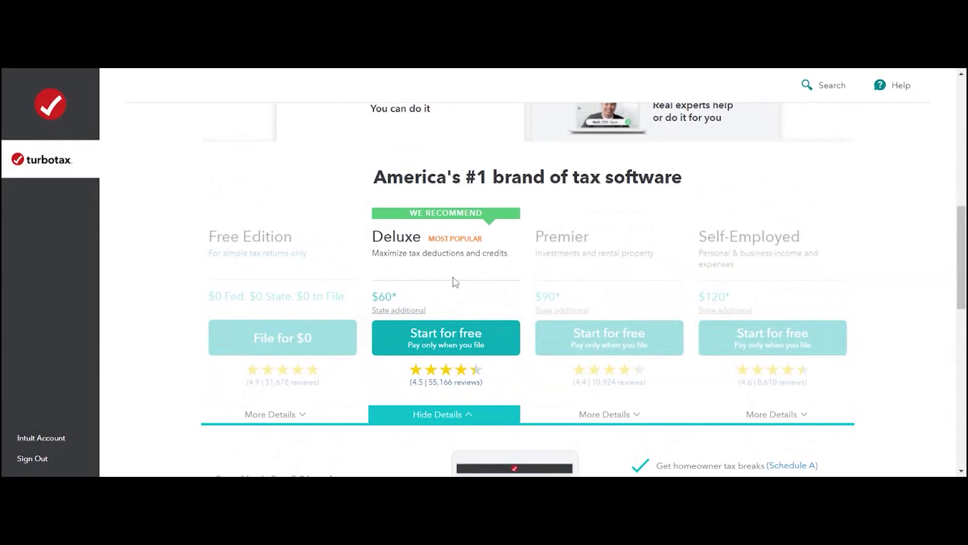
pyautogui.scroll(-5, 456, 281)
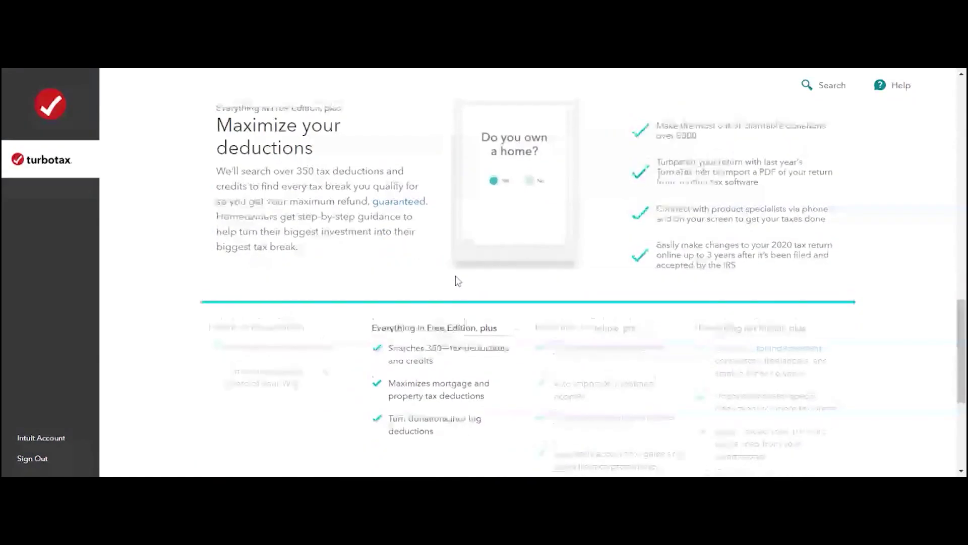
pyautogui.scroll(6, 457, 281)
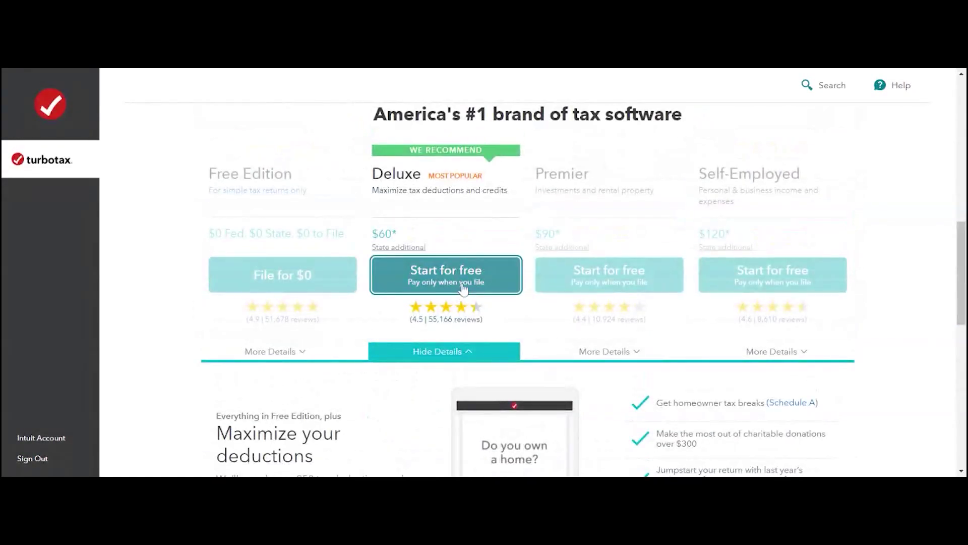
pyautogui.scroll(-2, 479, 336)
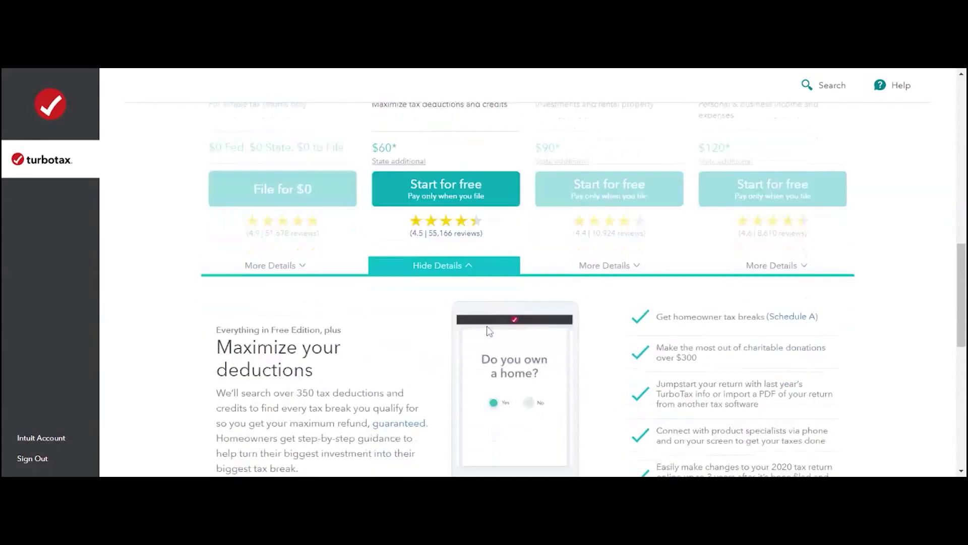
pyautogui.scroll(-4, 490, 328)
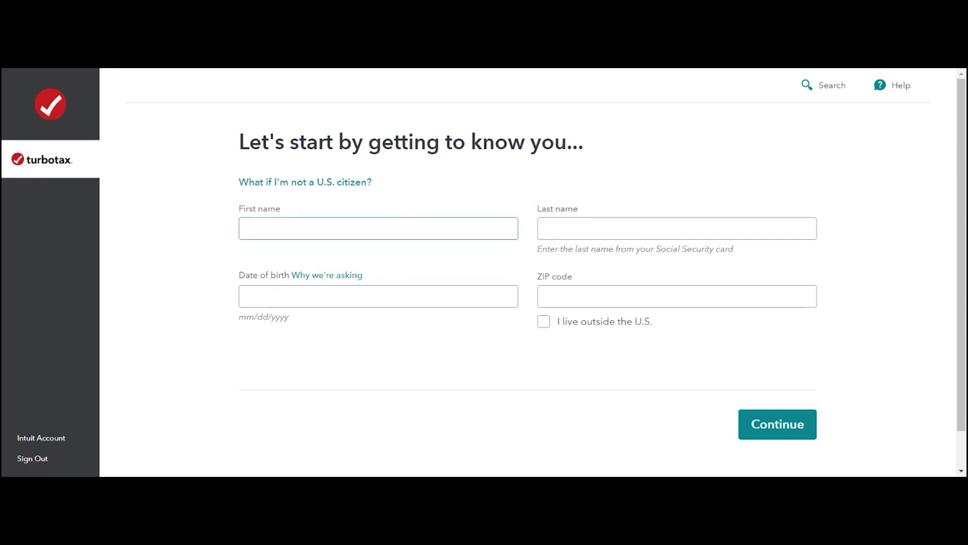
# Fill in the taxpayer's first name and last name in the introductory form.
pyautogui.click(378, 228)
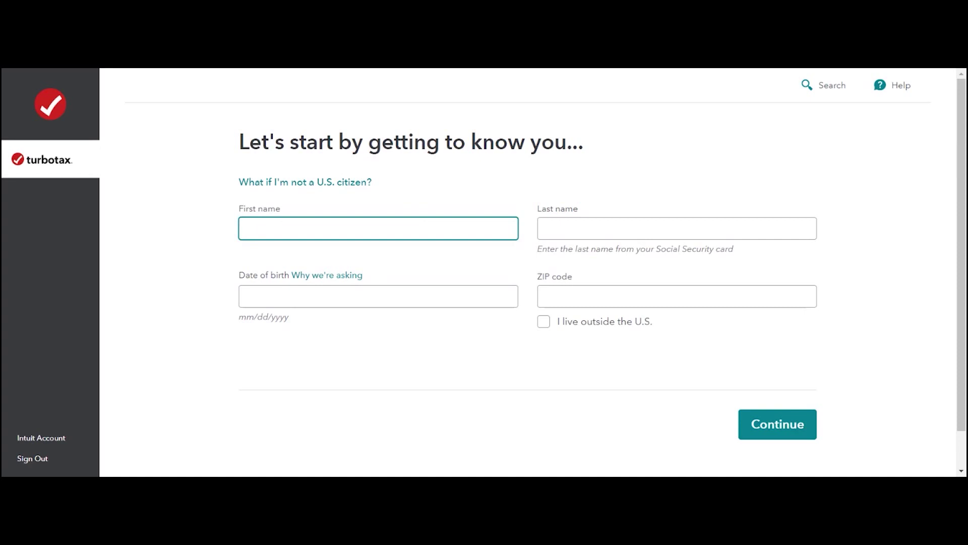
pyautogui.write('Becca')
pyautogui.press('Tab')
pyautogui.write('Testin')
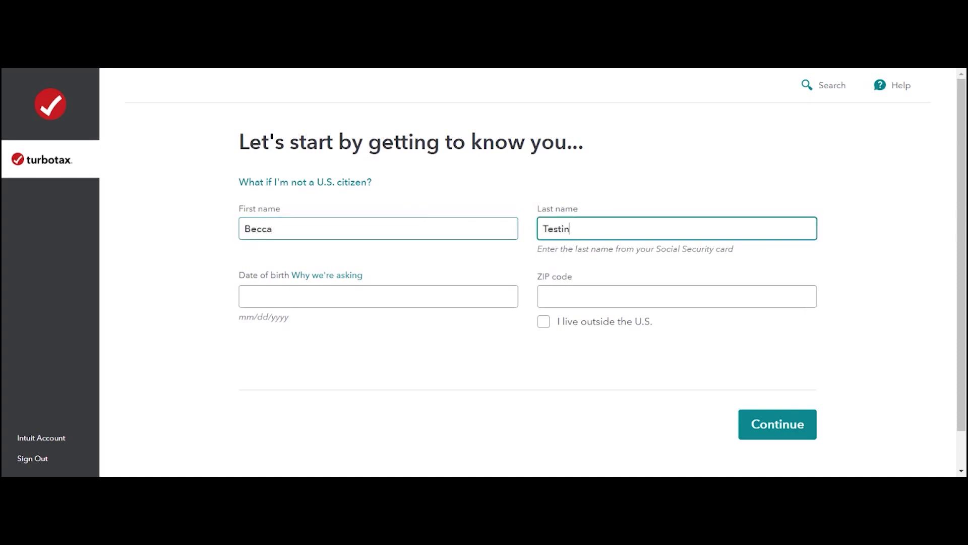
pyautogui.write('g')
pyautogui.press('Tab')
# Enter the taxpayer's date of birth and ZIP code and submit the introductory form.
pyautogui.press('Tab')
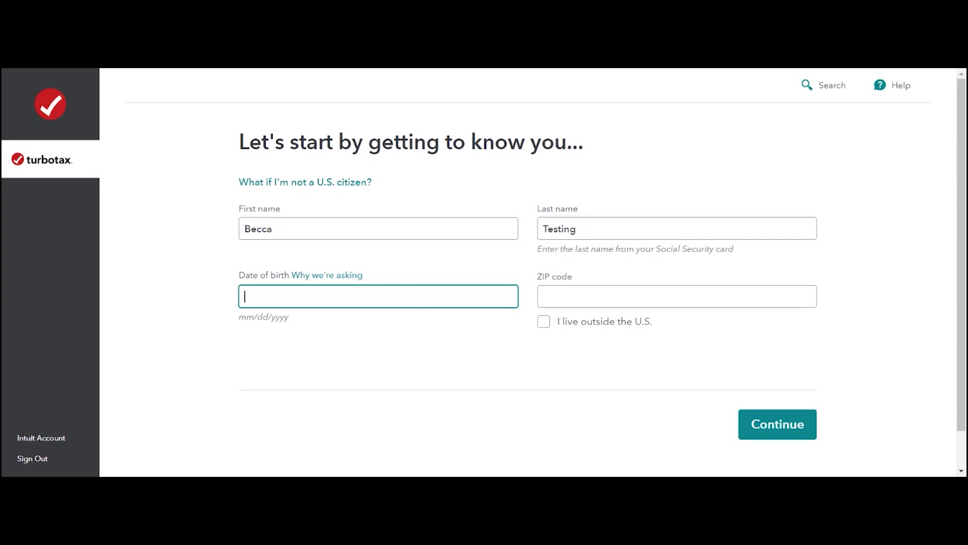
pyautogui.write('03/04/1994')
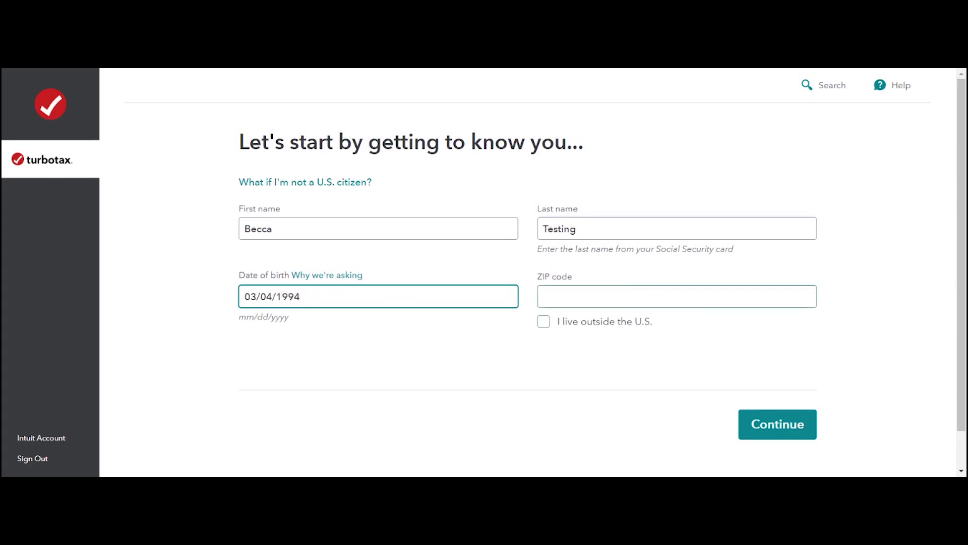
pyautogui.press('Tab')
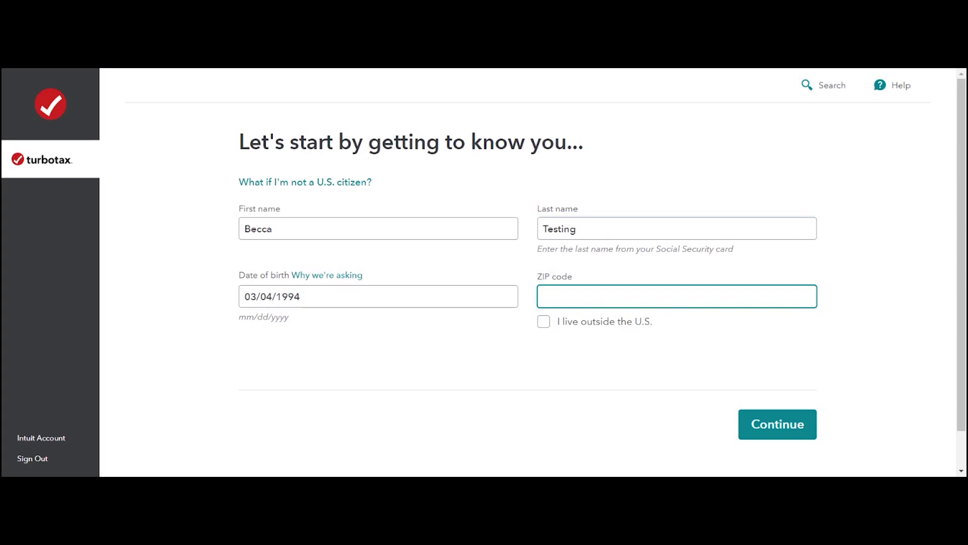
pyautogui.write('55108')
pyautogui.scroll(-2, 902, 313)
pyautogui.scroll(-1, 902, 313)
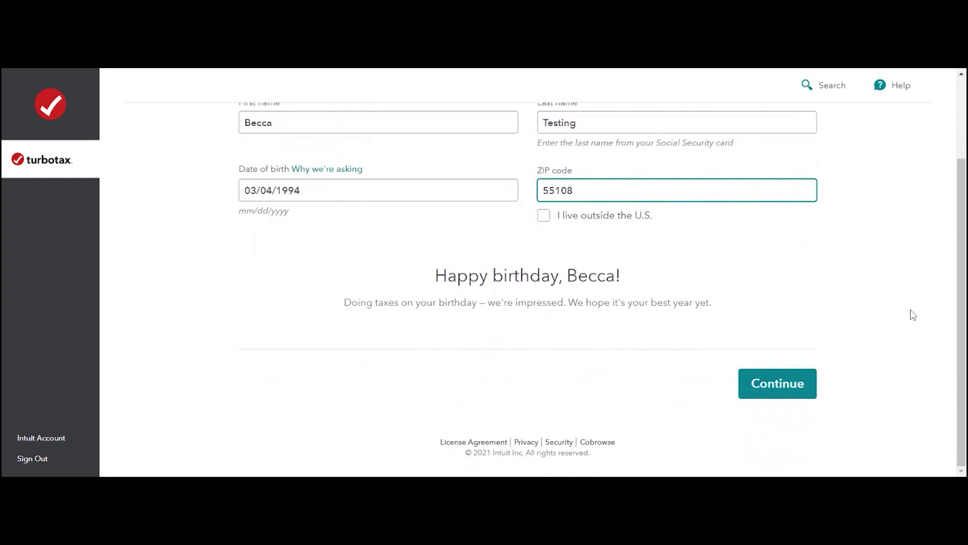
pyautogui.click(795, 399)
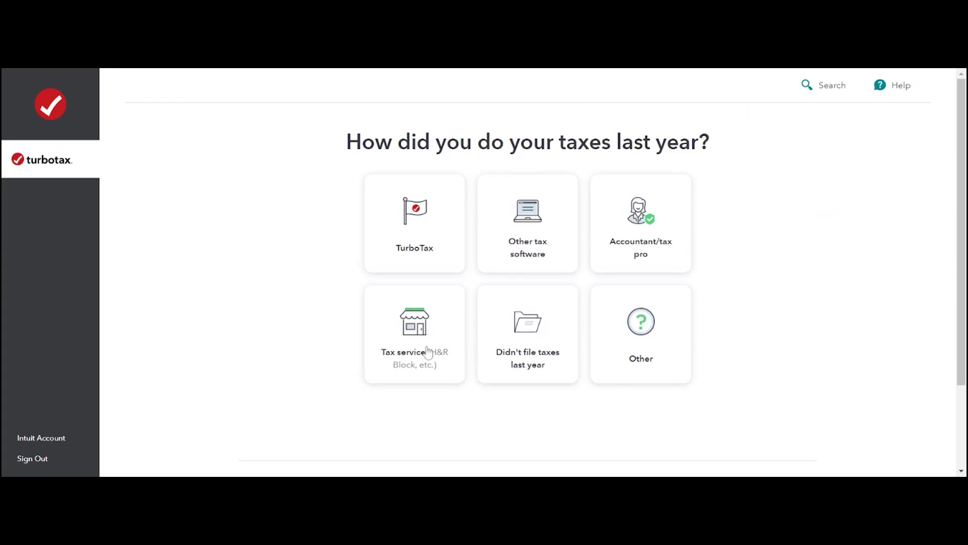
# Answer Other for how last year's taxes were done and Good for the feeling about taxes, and continue.
pyautogui.click(626, 333)
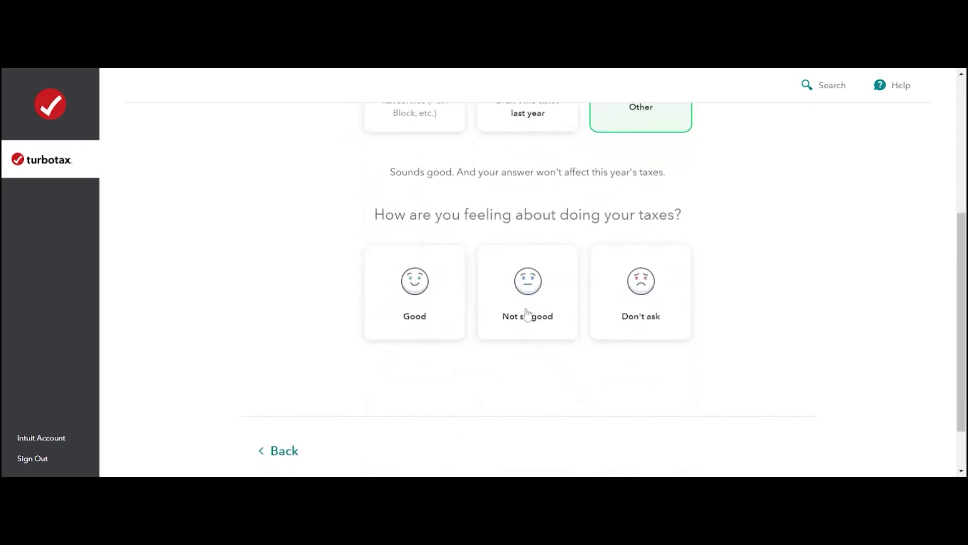
pyautogui.click(403, 287)
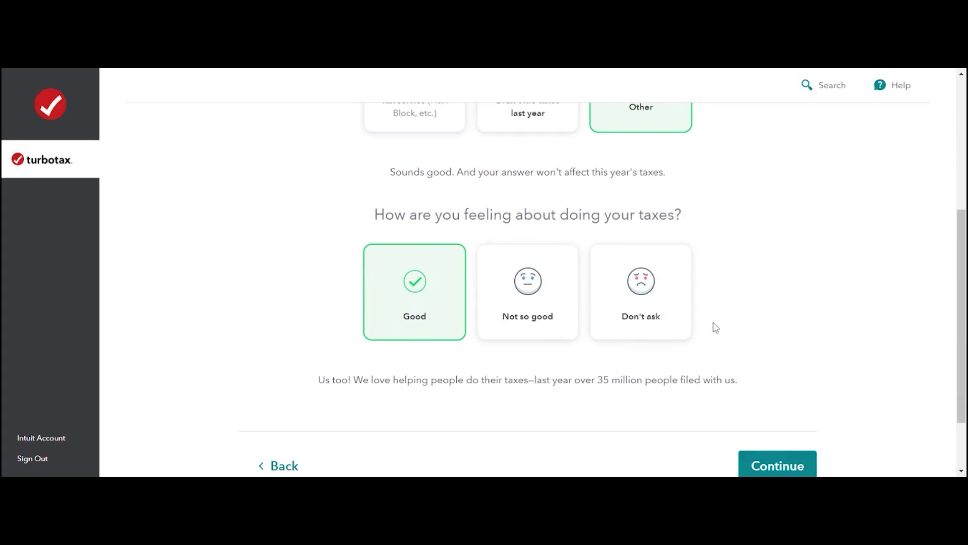
pyautogui.click(787, 383)
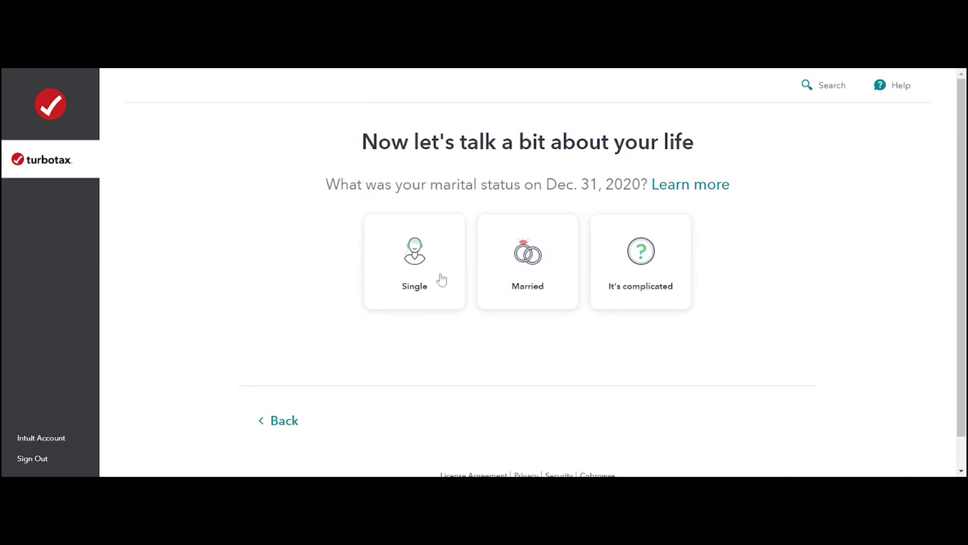
# Set the marital status on Dec. 31, 2020 to Single, mark Paid rent as applying in 2020, and continue.
pyautogui.click(426, 255)
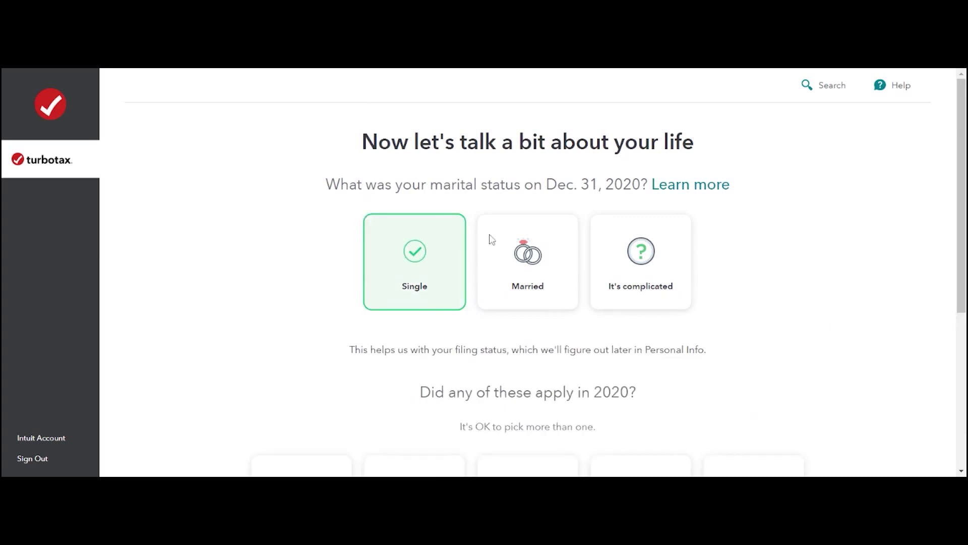
pyautogui.scroll(-3, 827, 290)
pyautogui.scroll(-2, 837, 307)
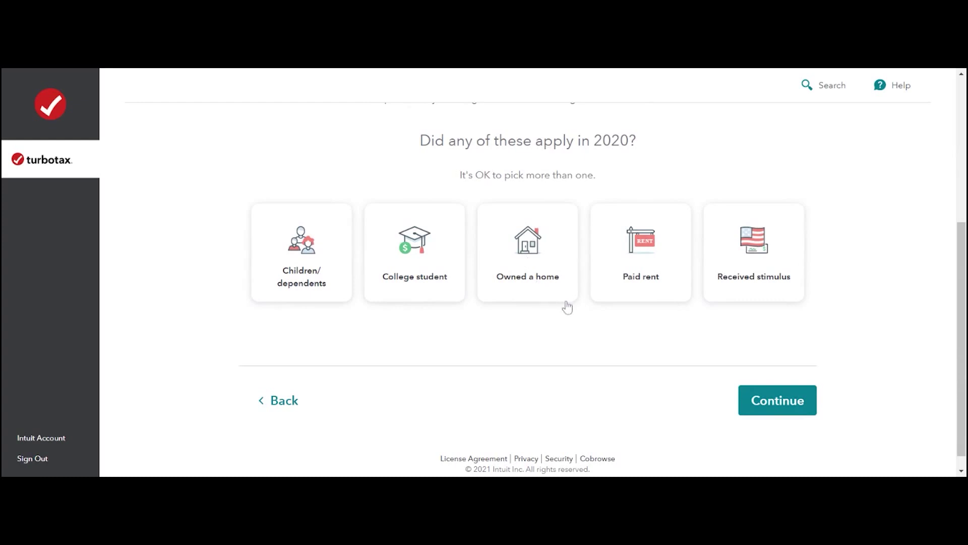
pyautogui.click(663, 265)
pyautogui.click(777, 429)
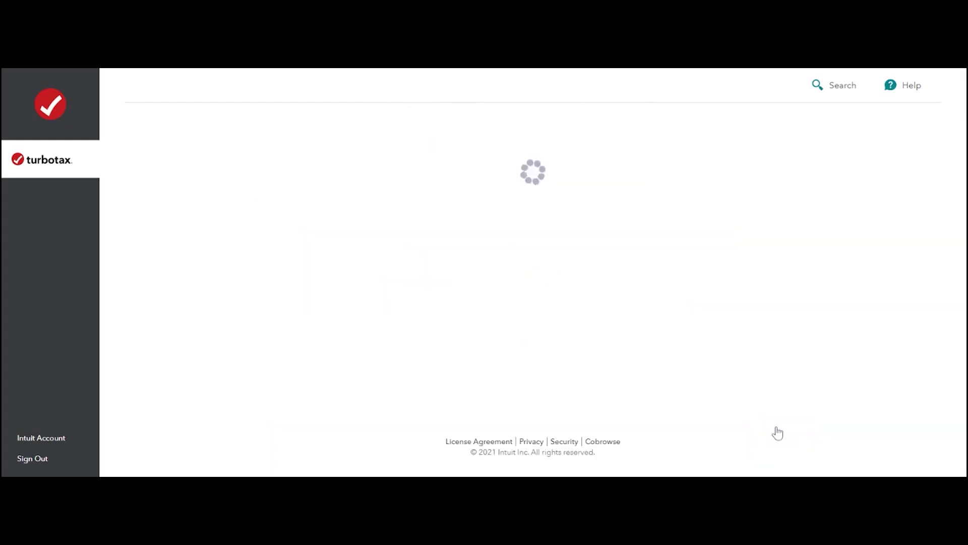
# Mark Had a job (W-2), Bank account interest (1099-INT) and Traditional/Roth IRA contribution as applying in 2020.
pyautogui.scroll(-1, 179, 304)
pyautogui.click(294, 216)
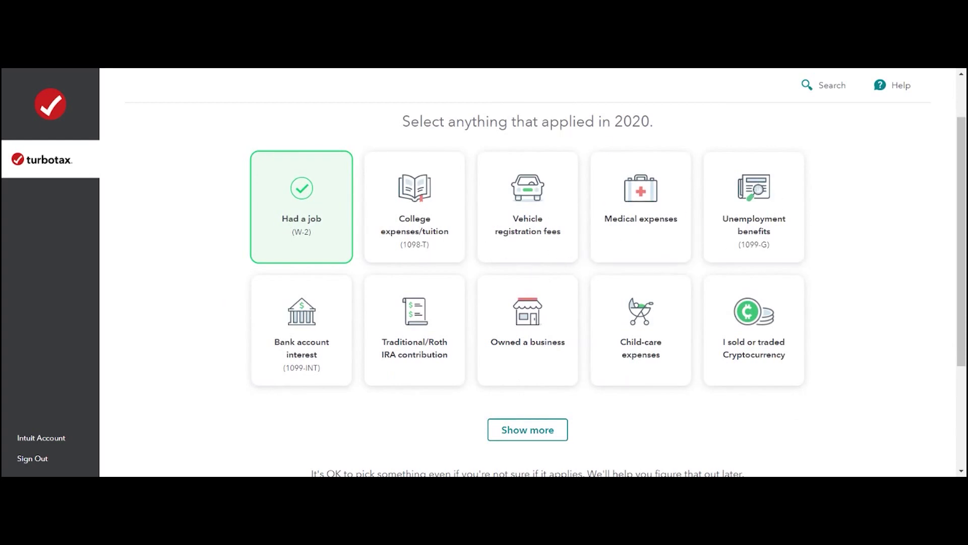
pyautogui.click(315, 369)
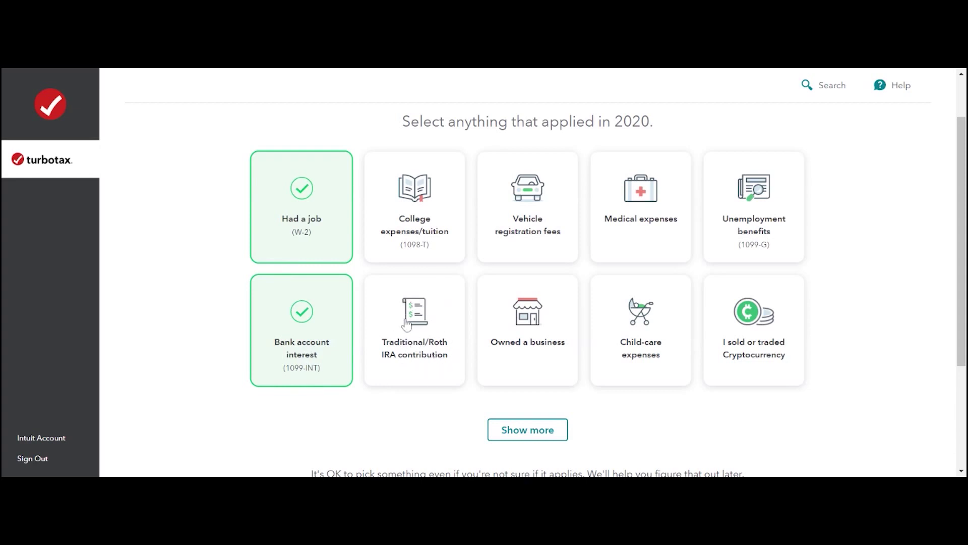
pyautogui.click(431, 371)
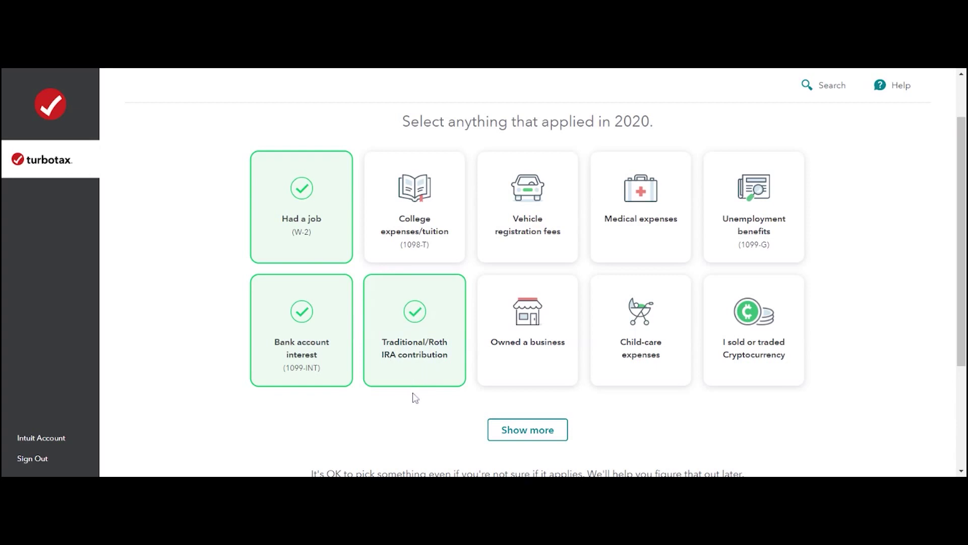
# Expand the complete list of 2020 tax situations, look through the additional ones, and continue without marking any more.
pyautogui.click(559, 436)
pyautogui.scroll(-3, 518, 382)
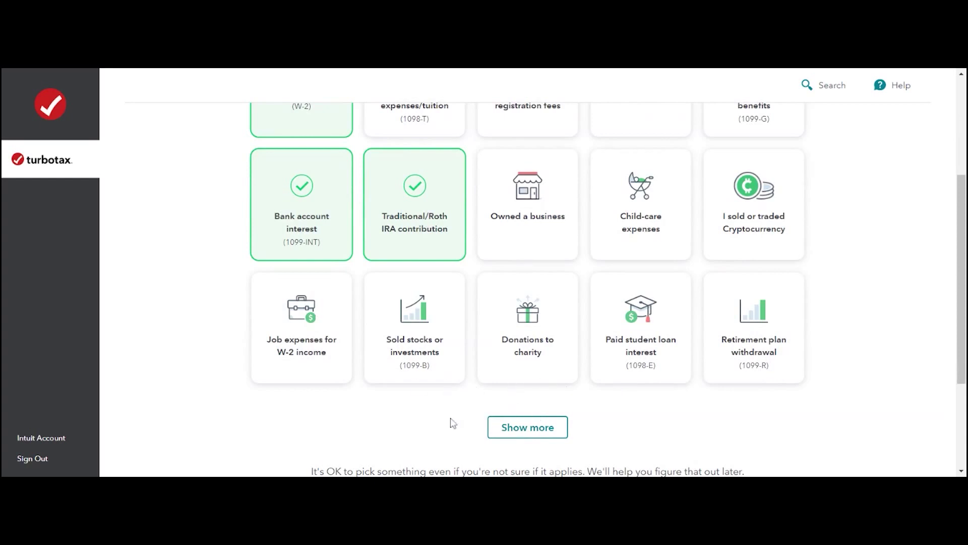
pyautogui.click(529, 434)
pyautogui.scroll(-3, 597, 374)
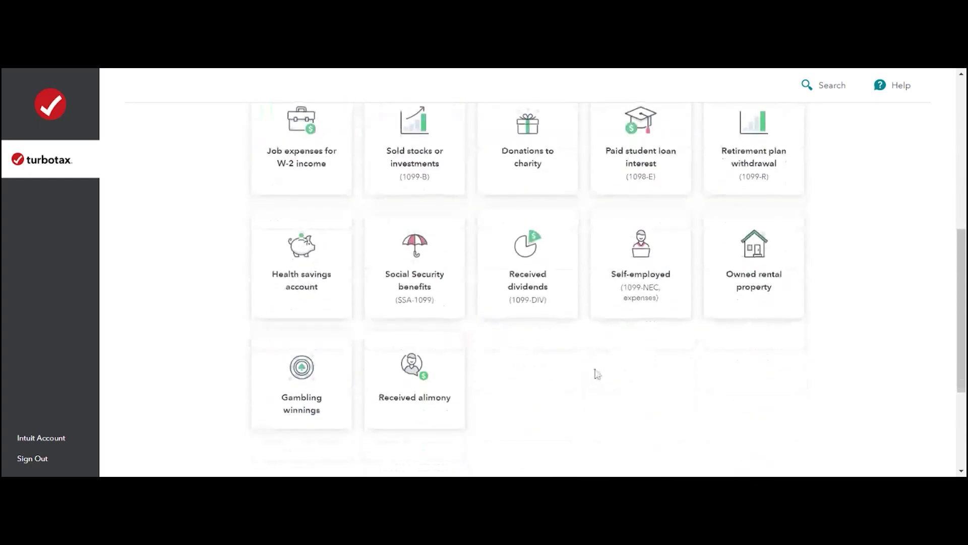
pyautogui.scroll(-3, 752, 317)
pyautogui.scroll(5, 769, 343)
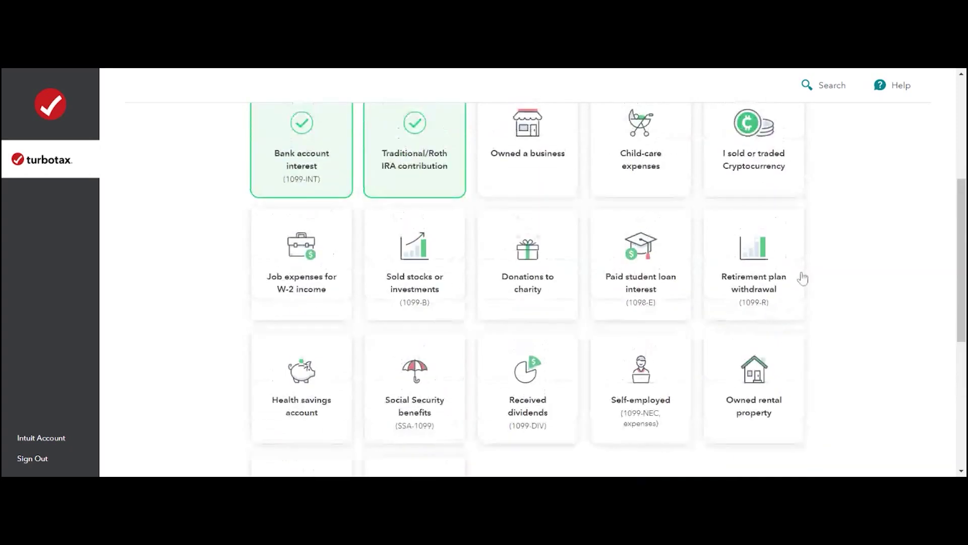
pyautogui.scroll(-1, 882, 252)
pyautogui.scroll(1, 874, 245)
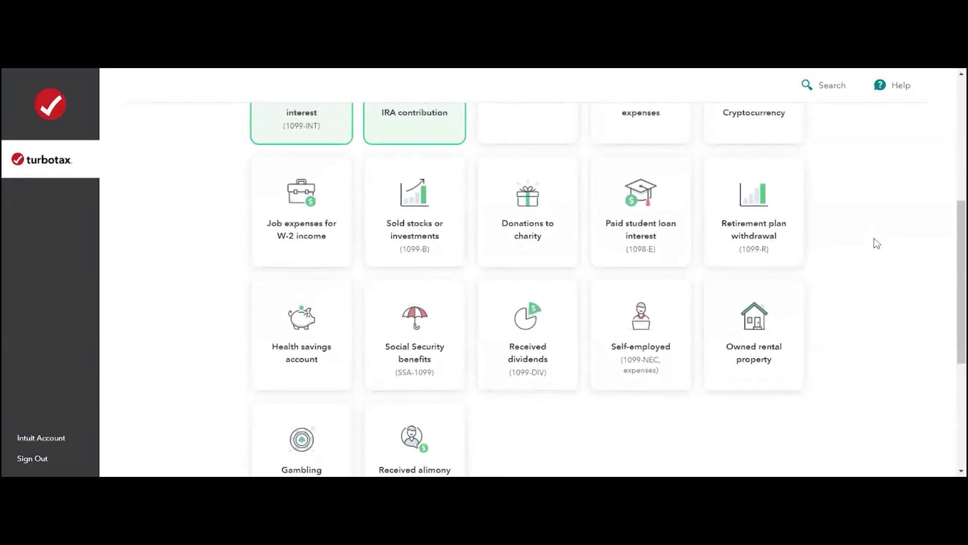
pyautogui.scroll(-1, 874, 243)
pyautogui.scroll(-1, 876, 243)
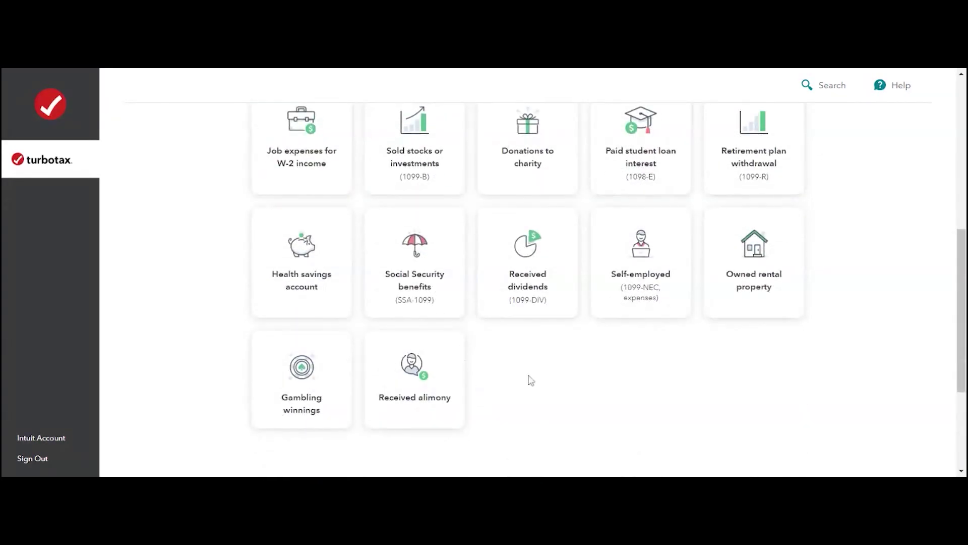
pyautogui.scroll(-1, 527, 432)
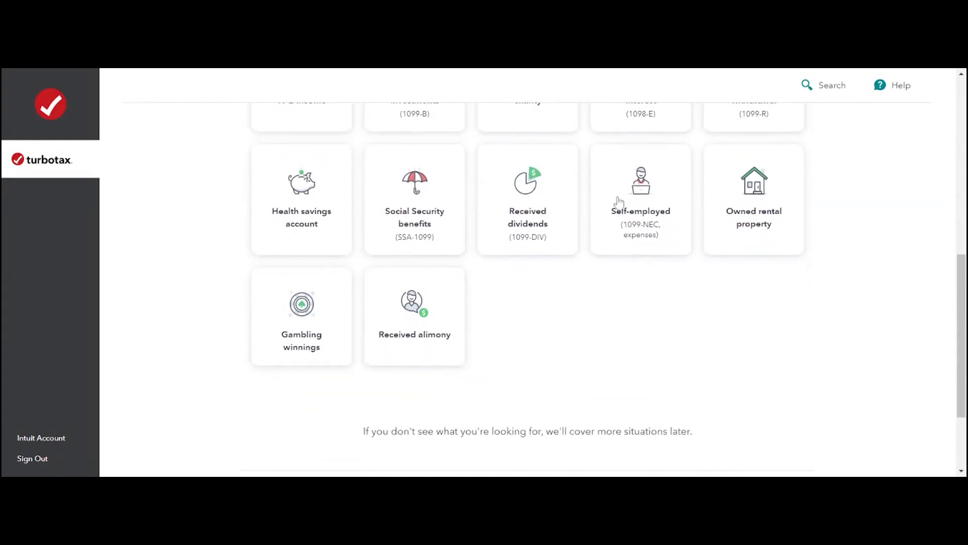
pyautogui.scroll(-1, 689, 398)
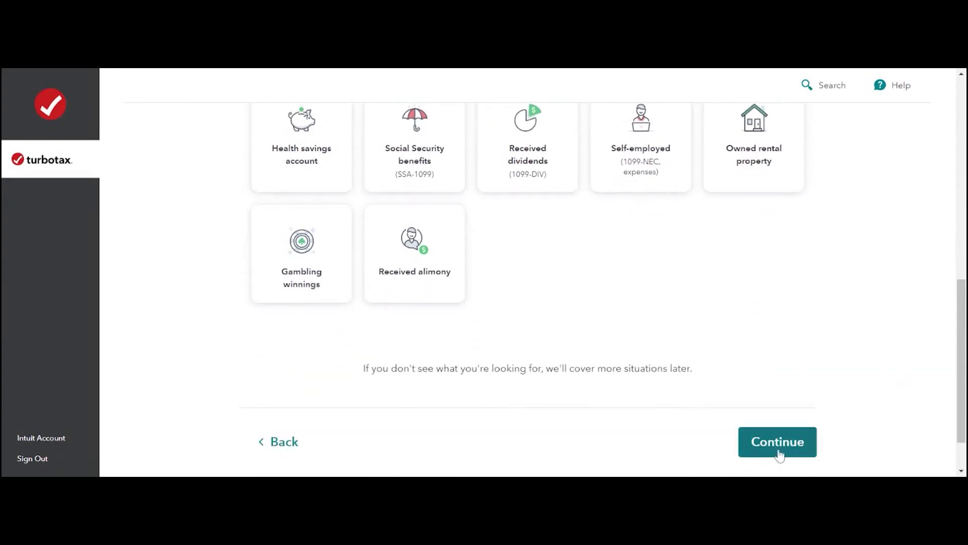
pyautogui.click(780, 455)
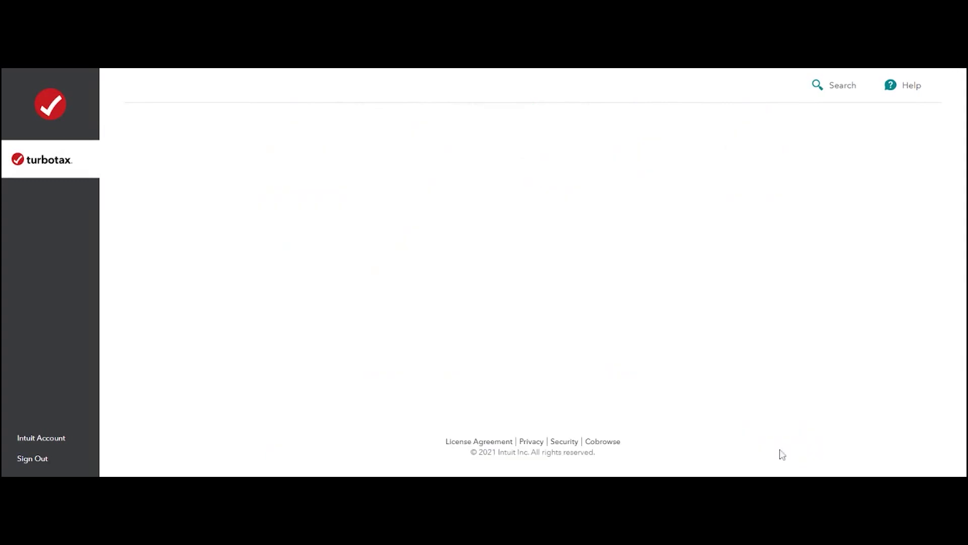
# Review the summary of personal info, income and tax breaks, and proceed with the return.
pyautogui.scroll(-1, 841, 343)
pyautogui.scroll(1, 841, 343)
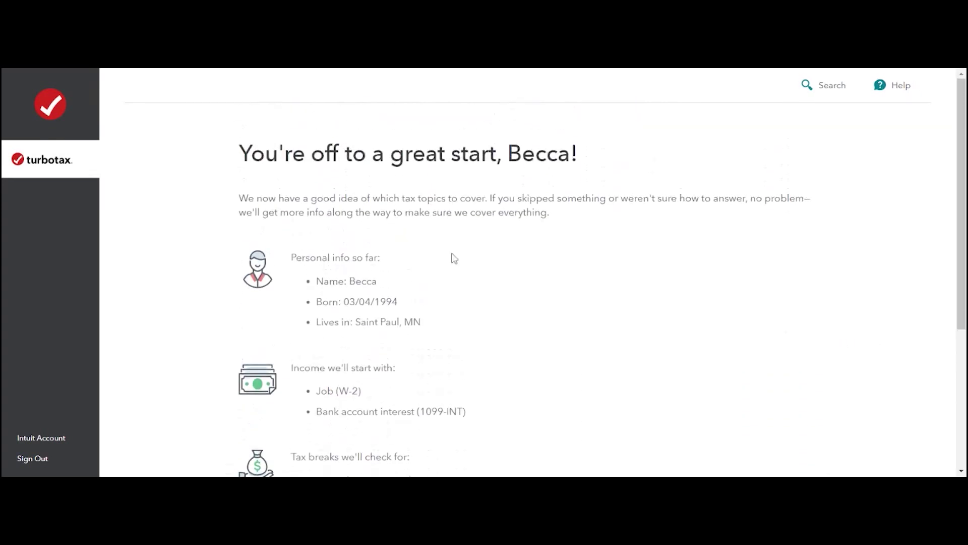
pyautogui.scroll(-1, 482, 333)
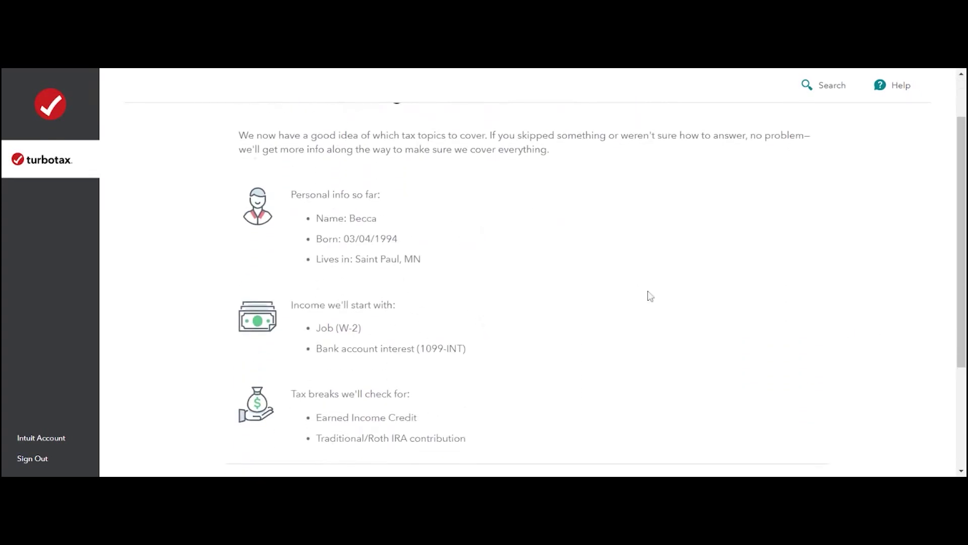
pyautogui.scroll(-1, 363, 265)
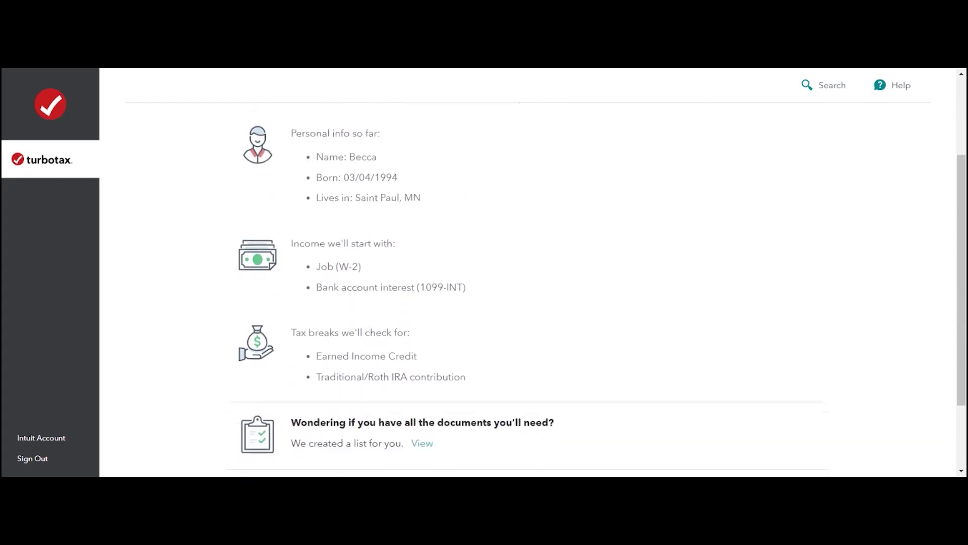
pyautogui.scroll(-2, 383, 335)
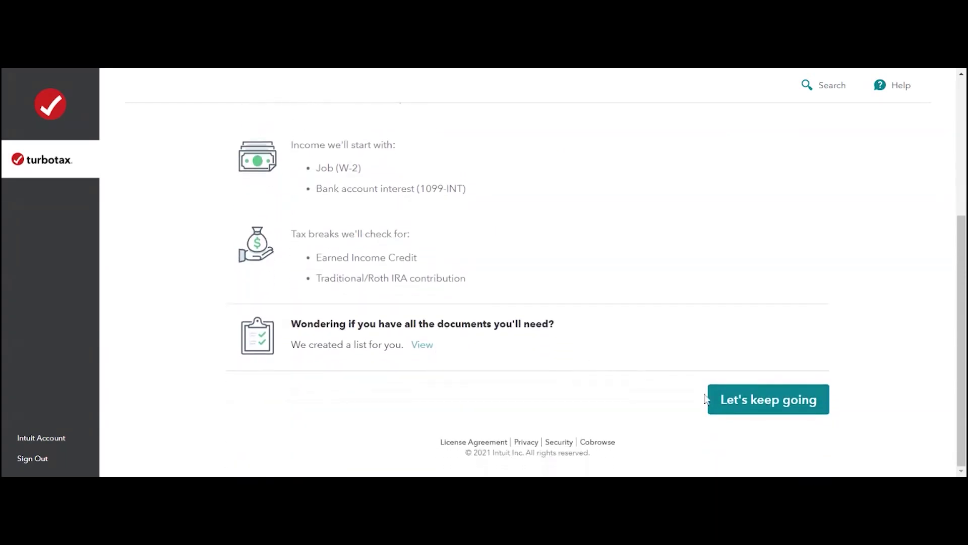
pyautogui.click(772, 400)
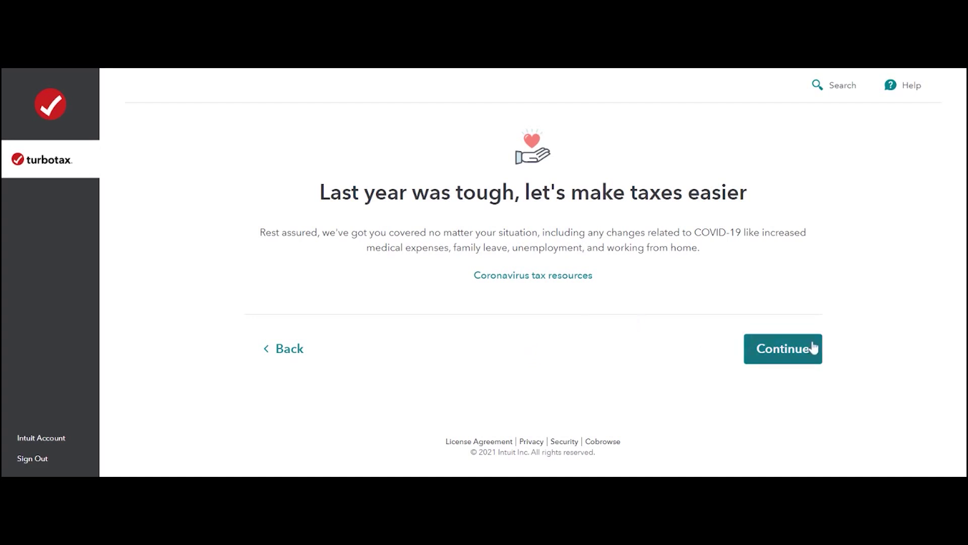
# Open the help assistant chat and close it without rating the experience.
pyautogui.click(906, 86)
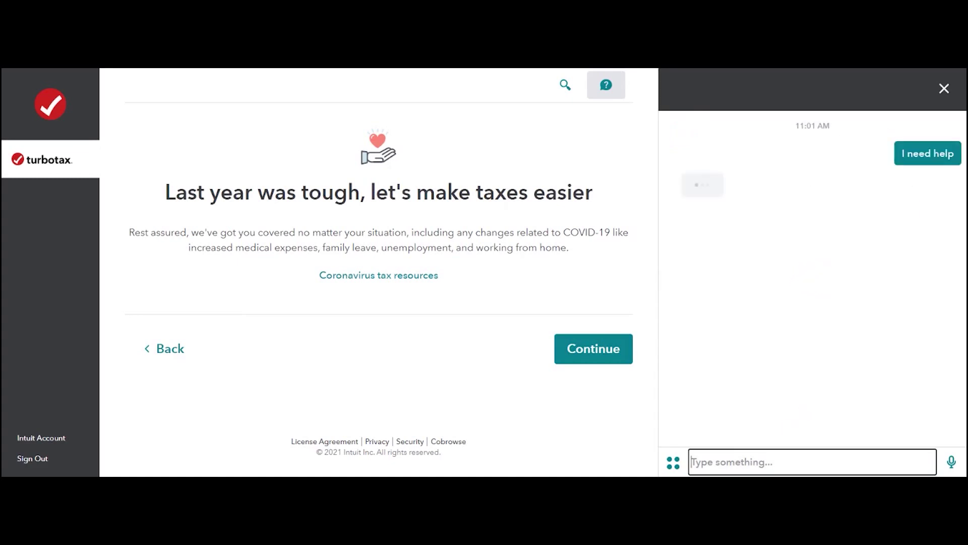
pyautogui.click(940, 92)
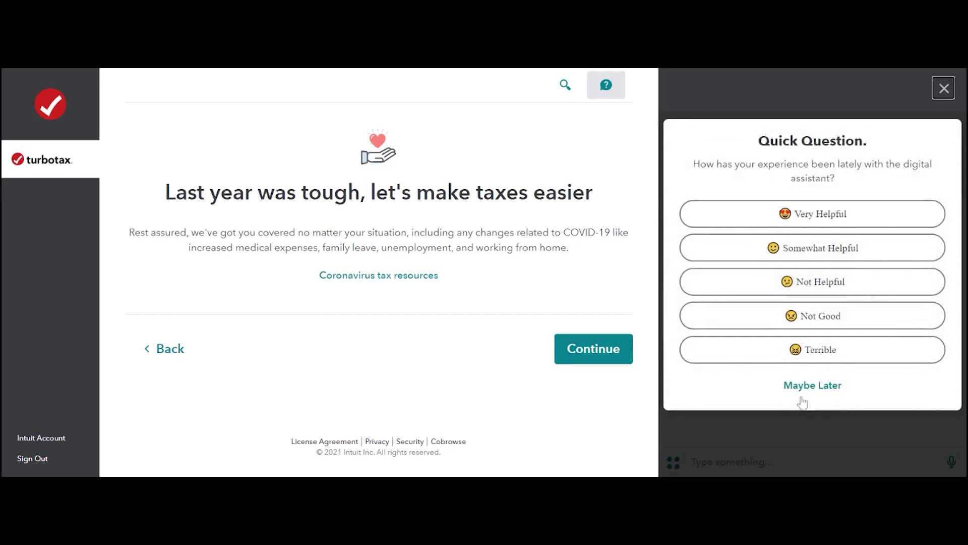
pyautogui.click(944, 88)
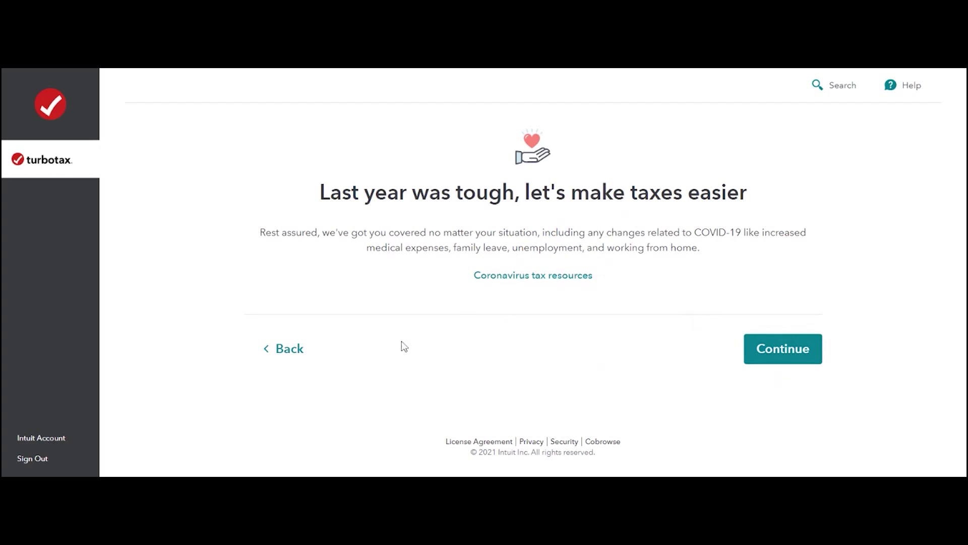
# Continue past the COVID-19 information page and the first page of the tax info sharing request.
pyautogui.click(776, 356)
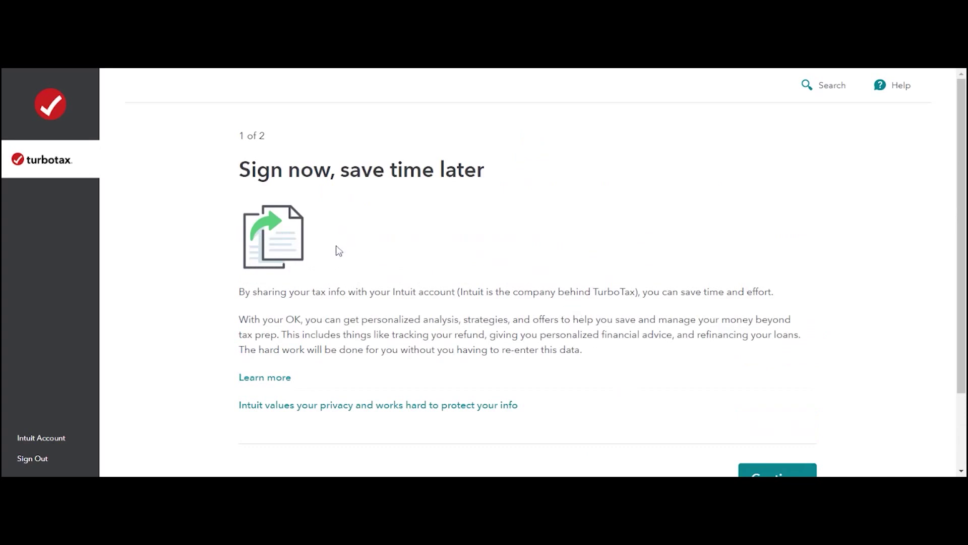
pyautogui.scroll(-2, 353, 273)
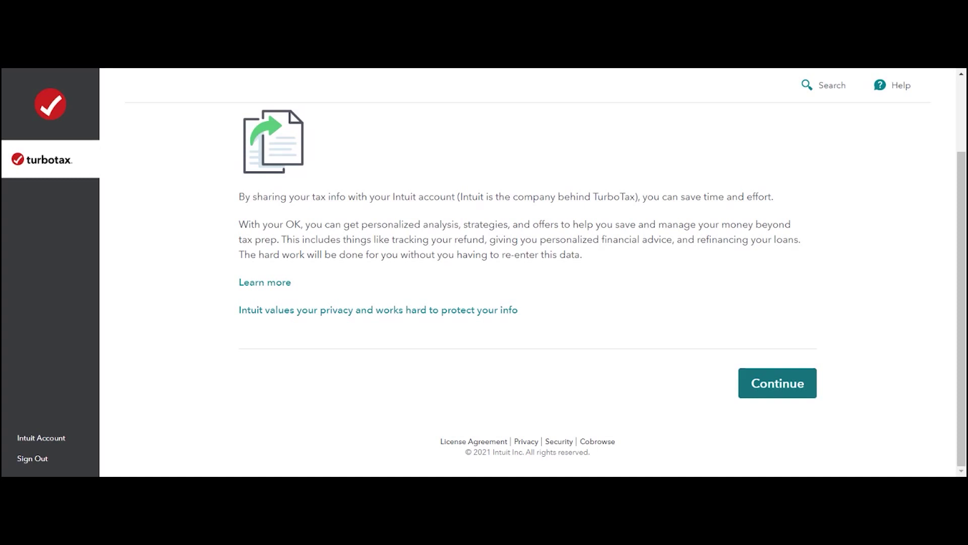
pyautogui.click(773, 386)
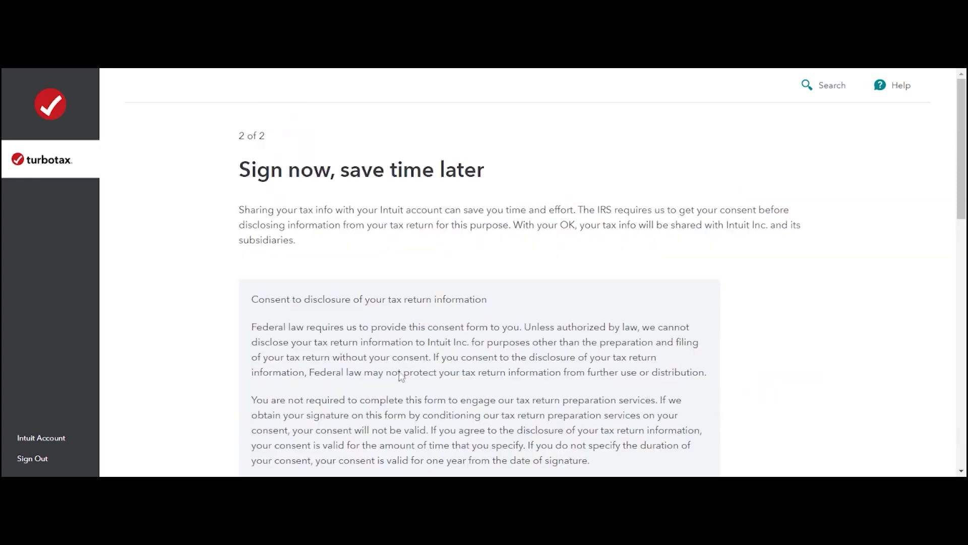
# Sign the disclosure consent form with the taxpayer's first and last name, date it 03/04/2021, and submit it.
pyautogui.scroll(-15, 400, 375)
pyautogui.click(245, 256)
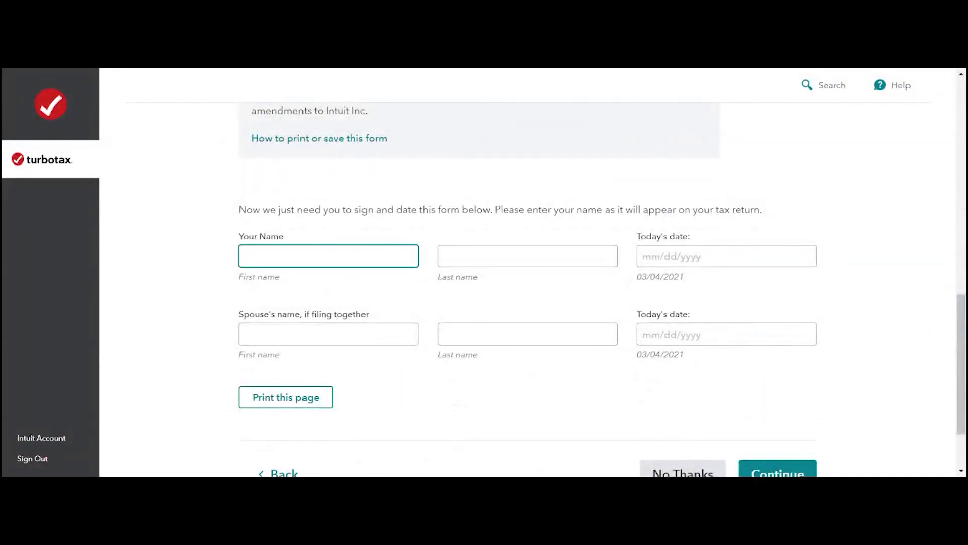
pyautogui.press('Tab')
pyautogui.write('Testing')
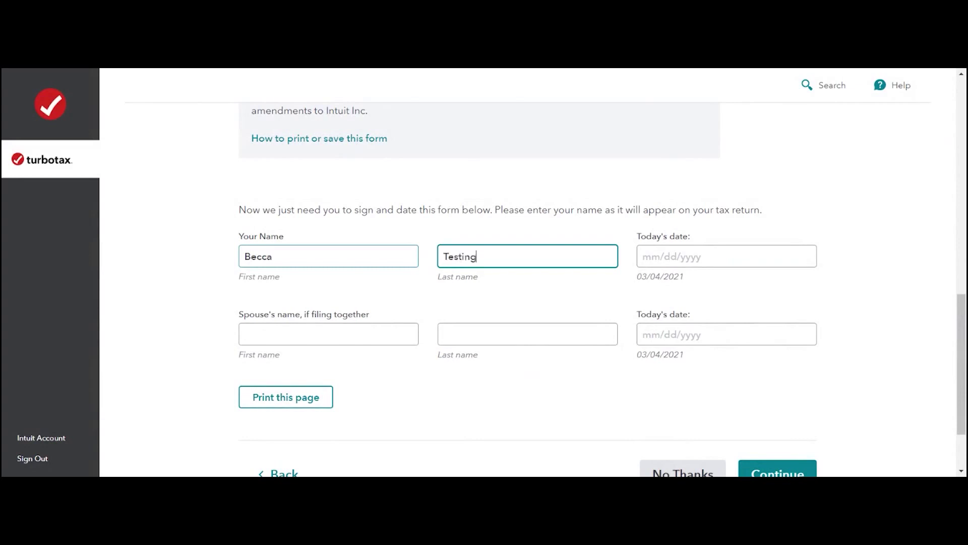
pyautogui.press('Tab')
pyautogui.write('03/04')
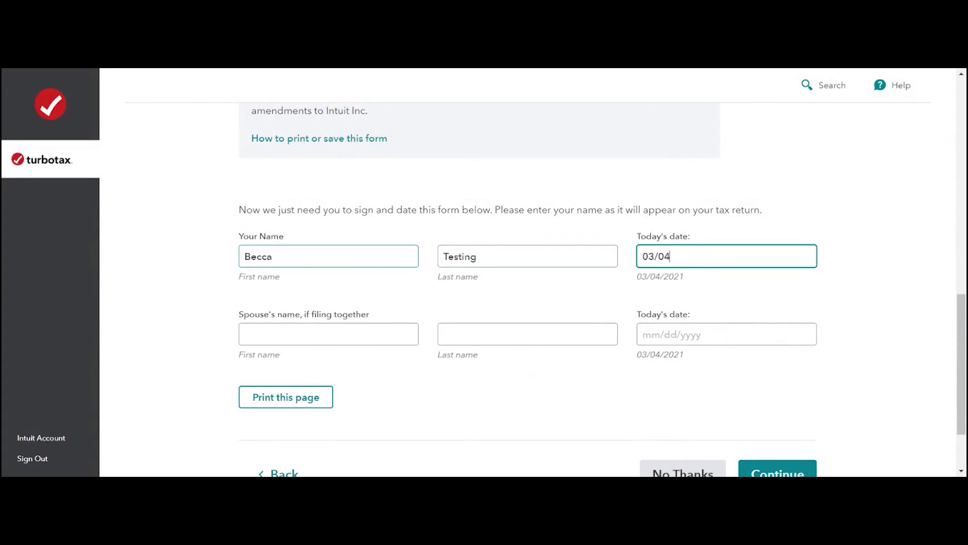
pyautogui.write('/2021')
pyautogui.press('Tab')
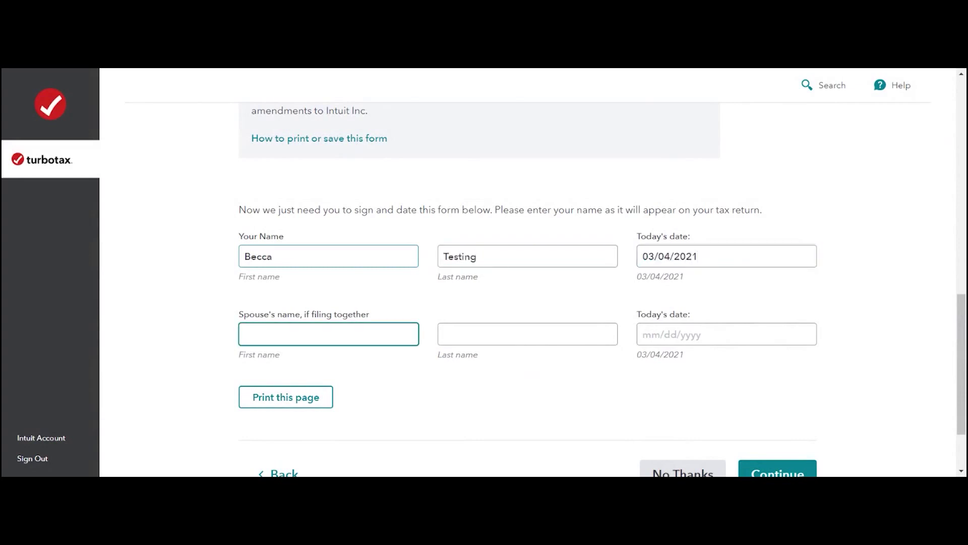
pyautogui.scroll(-2, 474, 350)
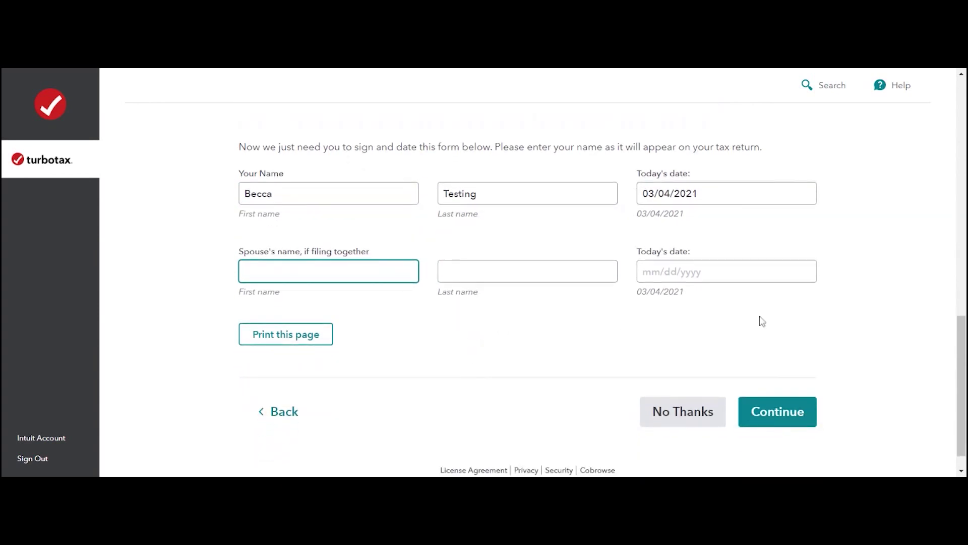
pyautogui.click(764, 414)
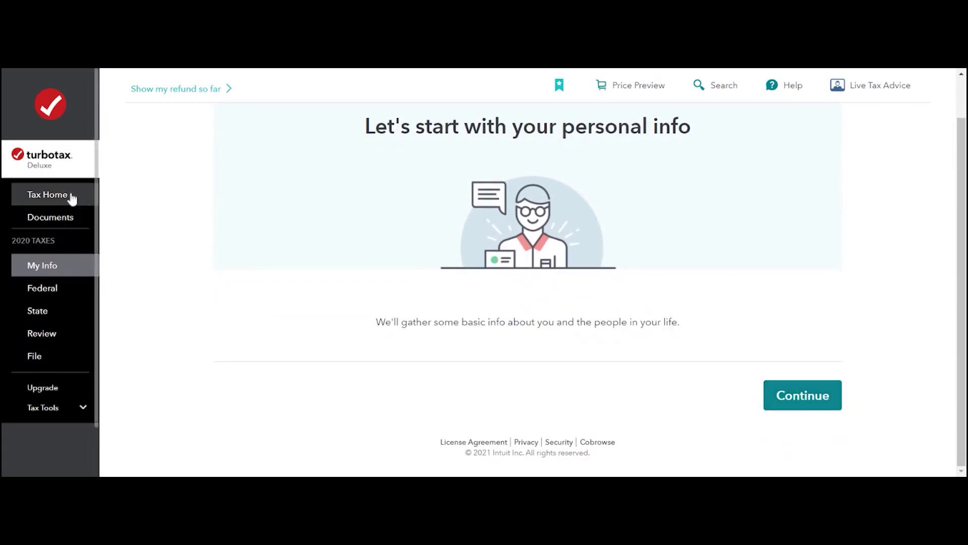
# Continue to the personal info form and enter the taxpayer's Social Security number.
pyautogui.click(827, 397)
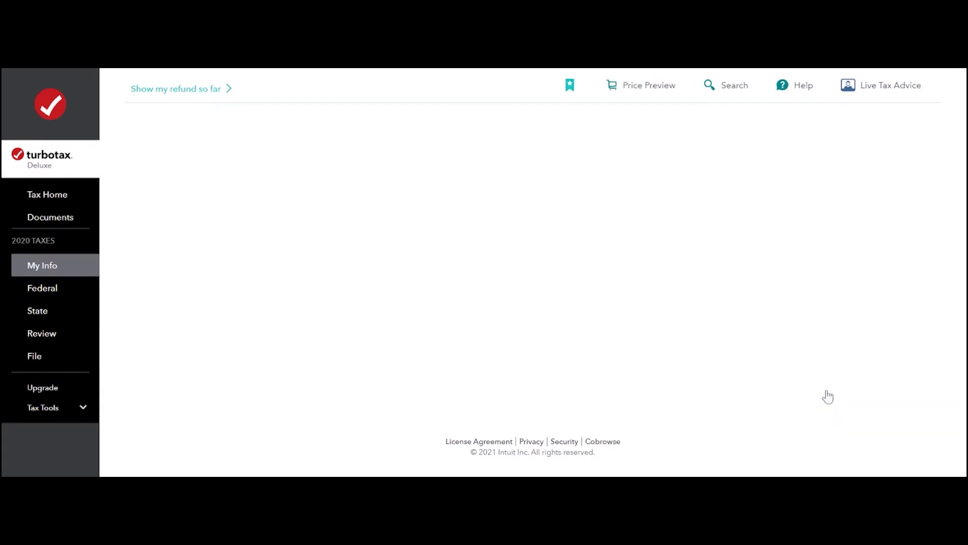
pyautogui.scroll(-2, 411, 297)
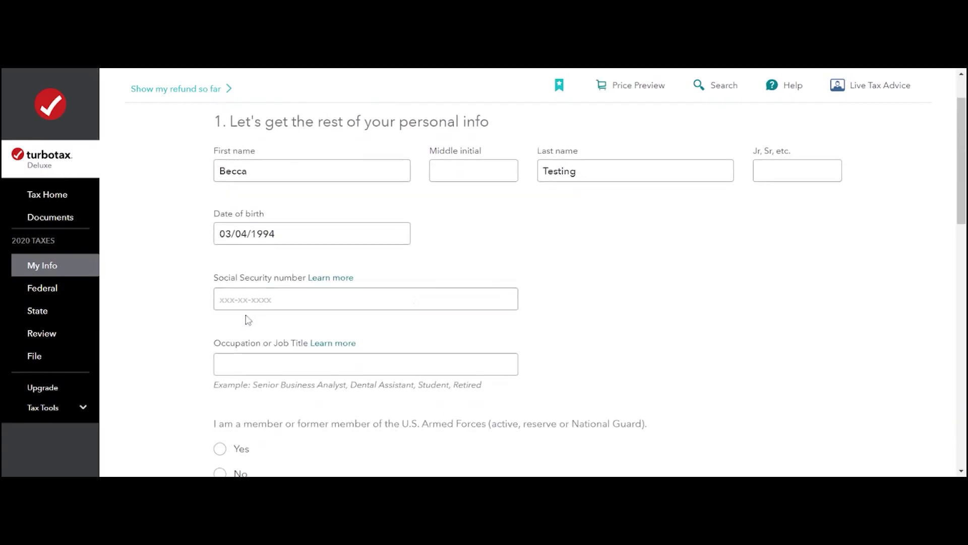
pyautogui.click(247, 301)
pyautogui.write('123-45-6789')
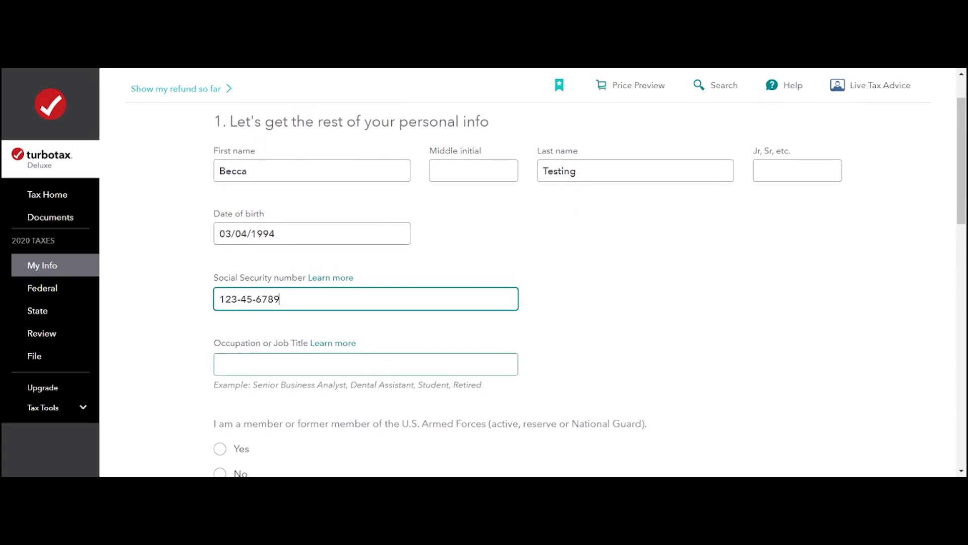
# Enter Customer Service Advocate as the taxpayer's occupation or job title.
pyautogui.click(323, 364)
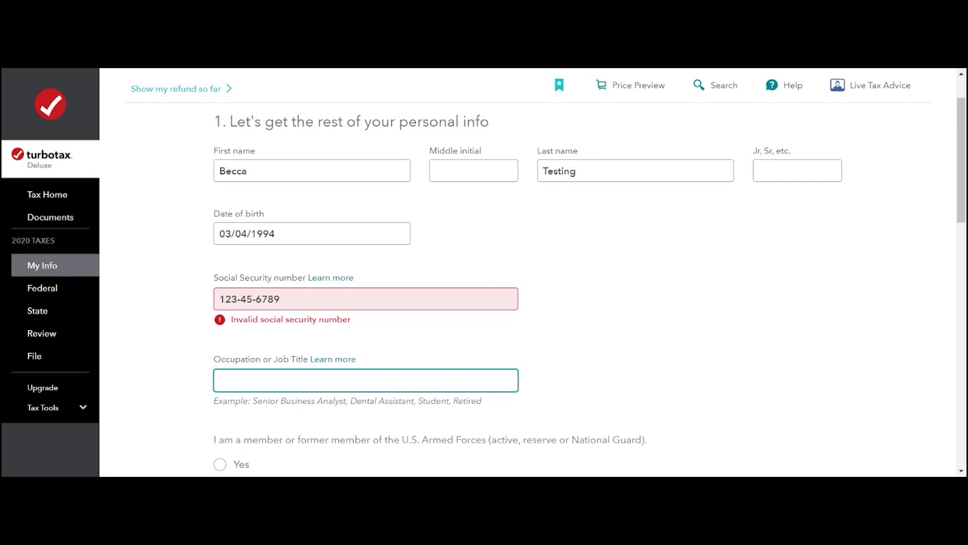
pyautogui.scroll(-1, 295, 364)
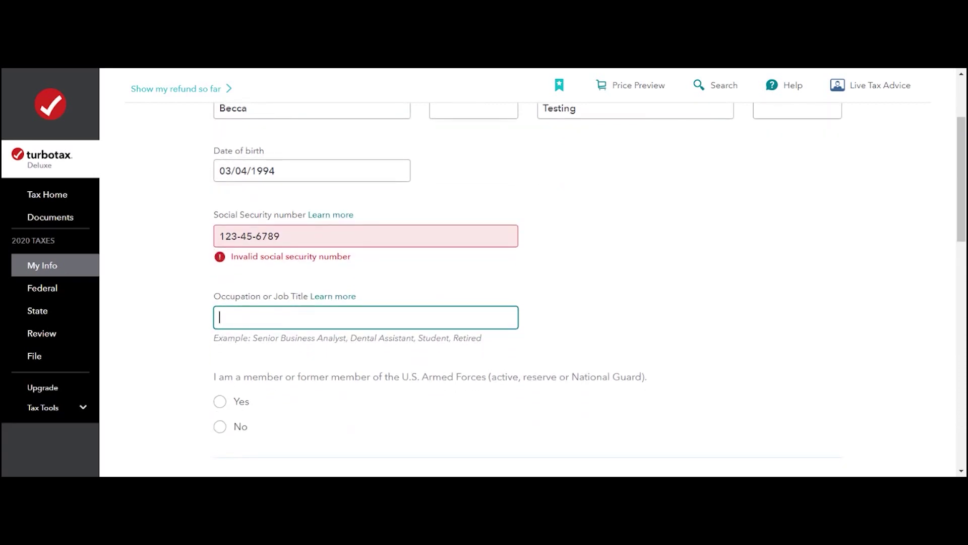
pyautogui.write('Customer')
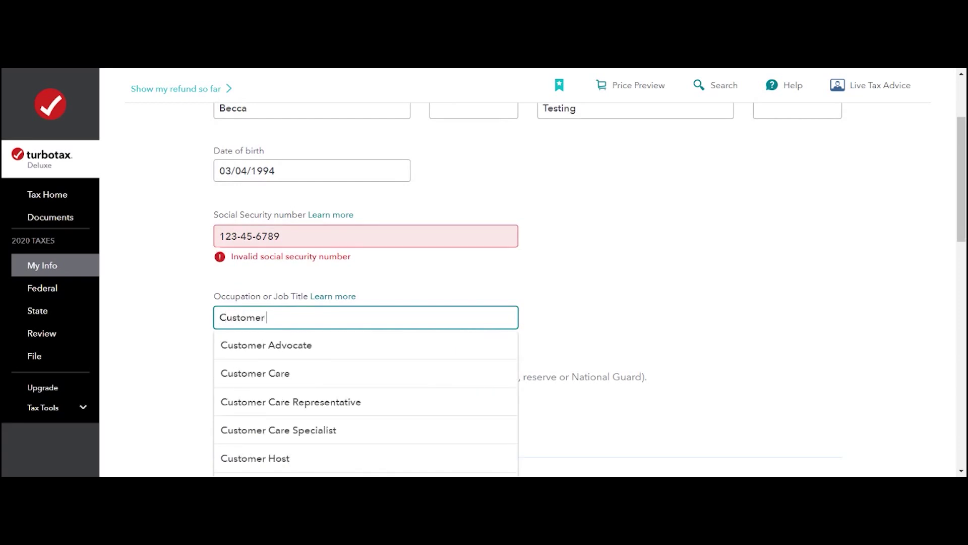
pyautogui.write(' Service Advocate')
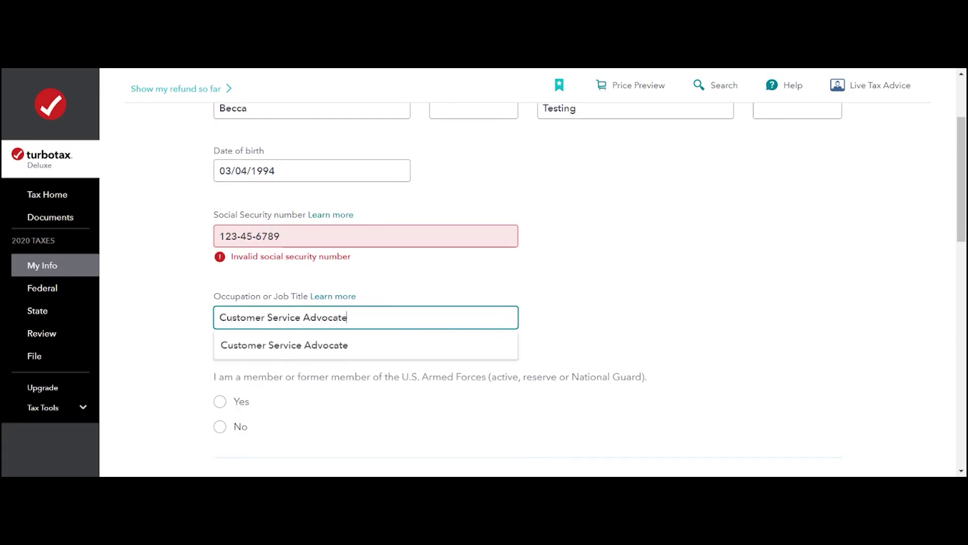
pyautogui.press('Tab')
# Answer No to being a member or former member of the U.S. Armed Forces.
pyautogui.scroll(-2, 633, 274)
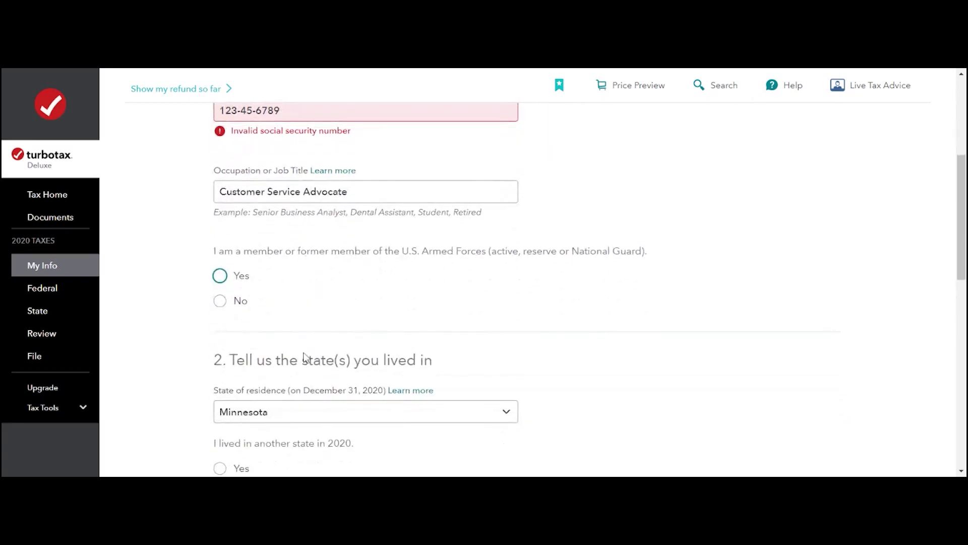
pyautogui.click(221, 302)
pyautogui.scroll(-2, 485, 287)
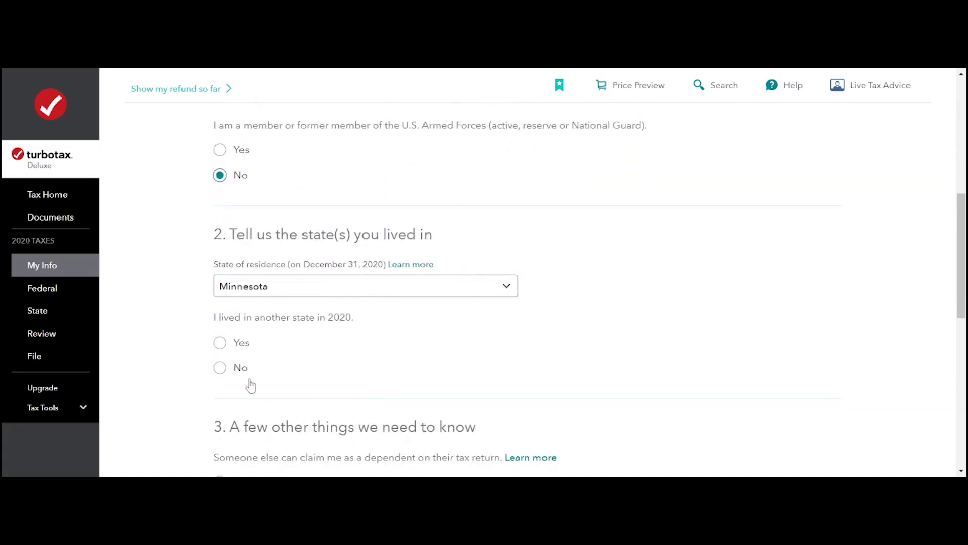
pyautogui.scroll(-1, 266, 367)
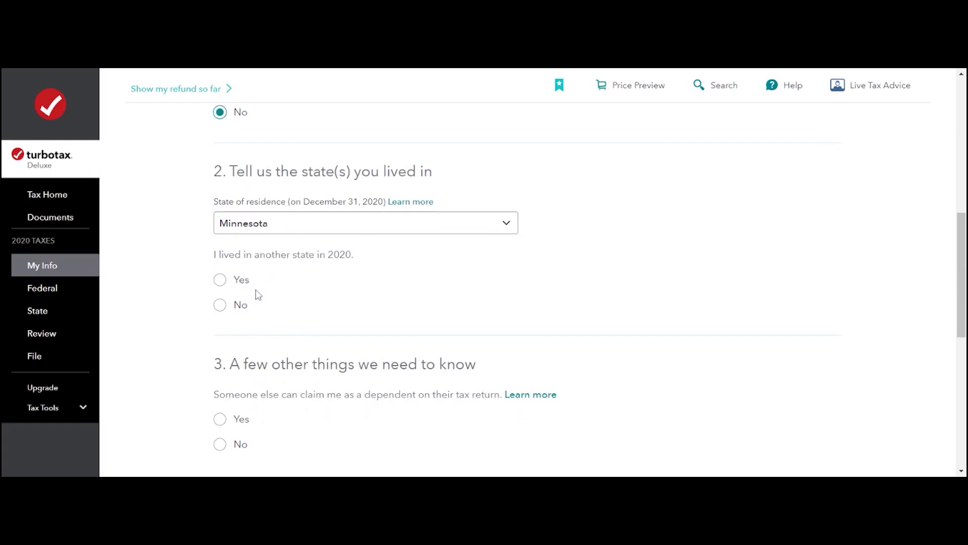
# Answer No to having lived in another state in 2020.
pyautogui.click(231, 306)
pyautogui.scroll(-3, 202, 297)
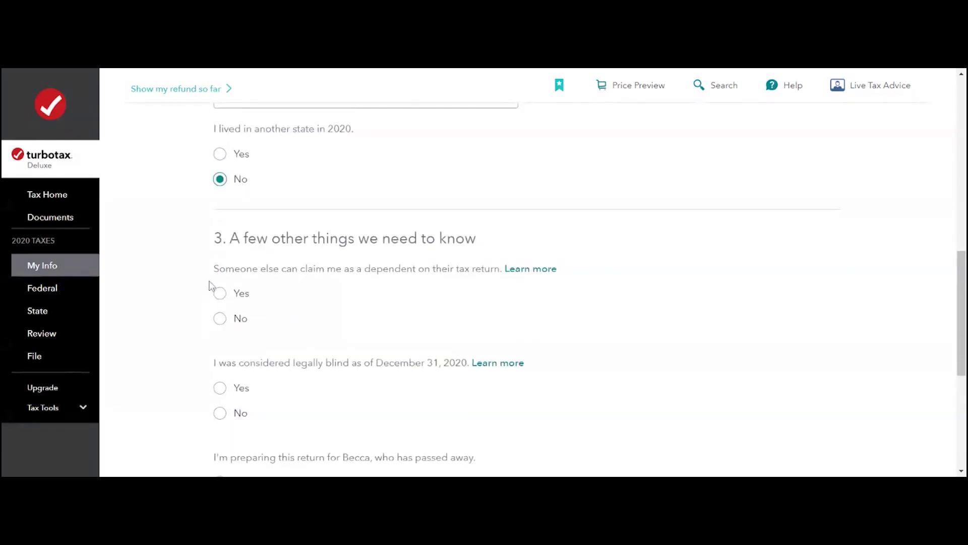
pyautogui.scroll(-1, 210, 286)
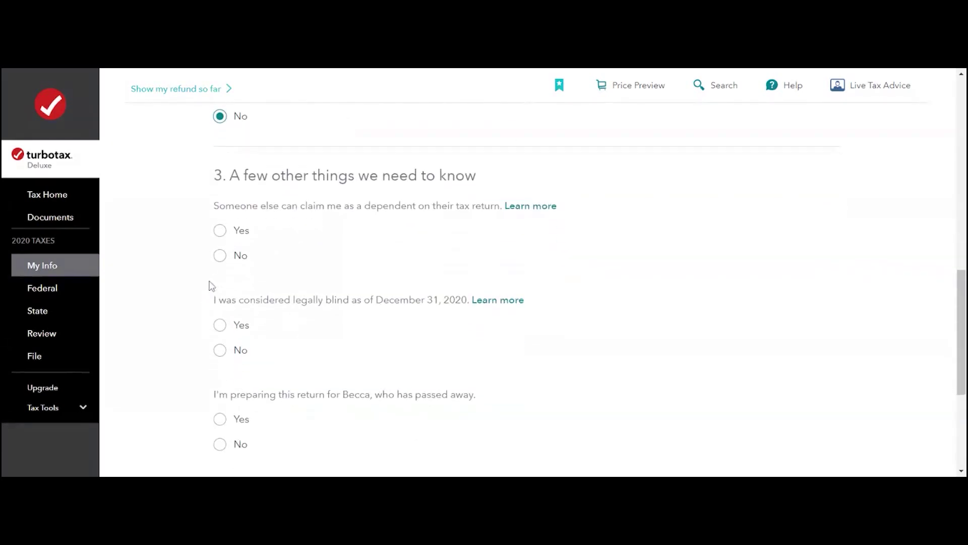
# Answer No to the dependent, legal blindness, deceased taxpayer and IRS language questions, and submit the personal info form.
pyautogui.click(221, 256)
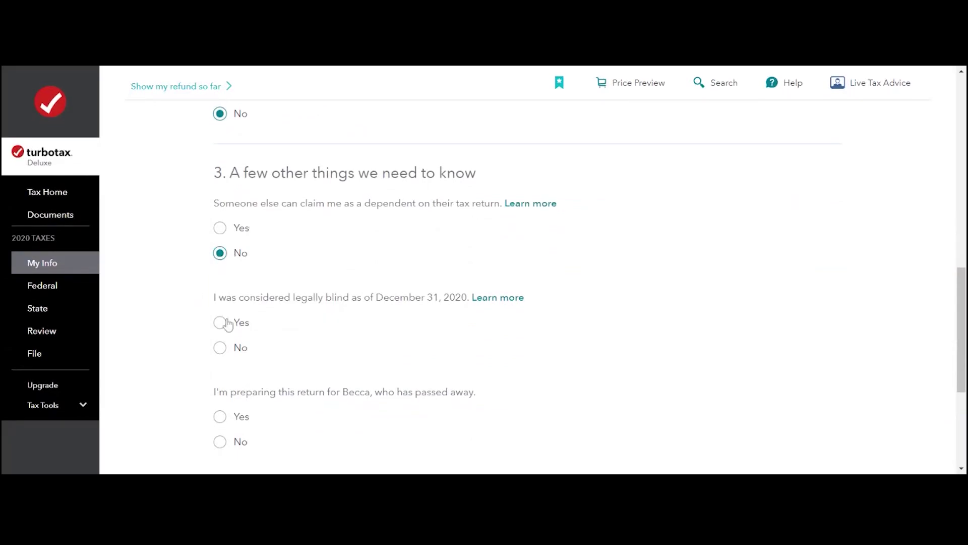
pyautogui.scroll(-1, 187, 238)
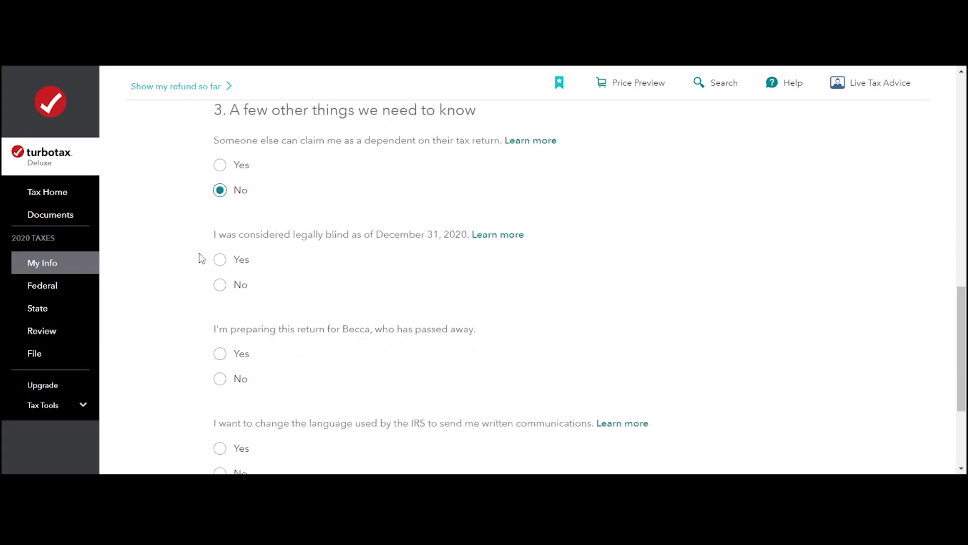
pyautogui.click(219, 285)
pyautogui.scroll(-2, 197, 303)
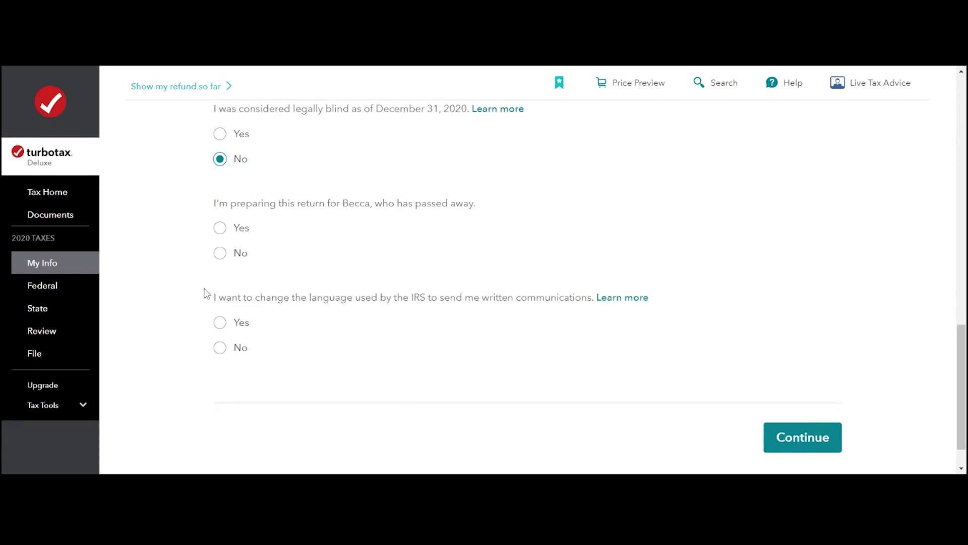
pyautogui.click(220, 254)
pyautogui.click(266, 348)
pyautogui.scroll(-1, 751, 352)
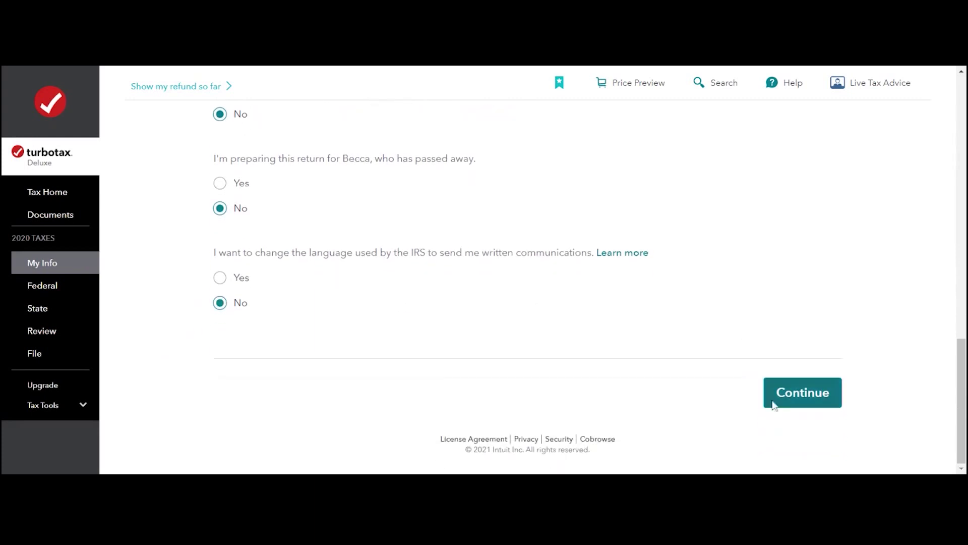
pyautogui.click(819, 399)
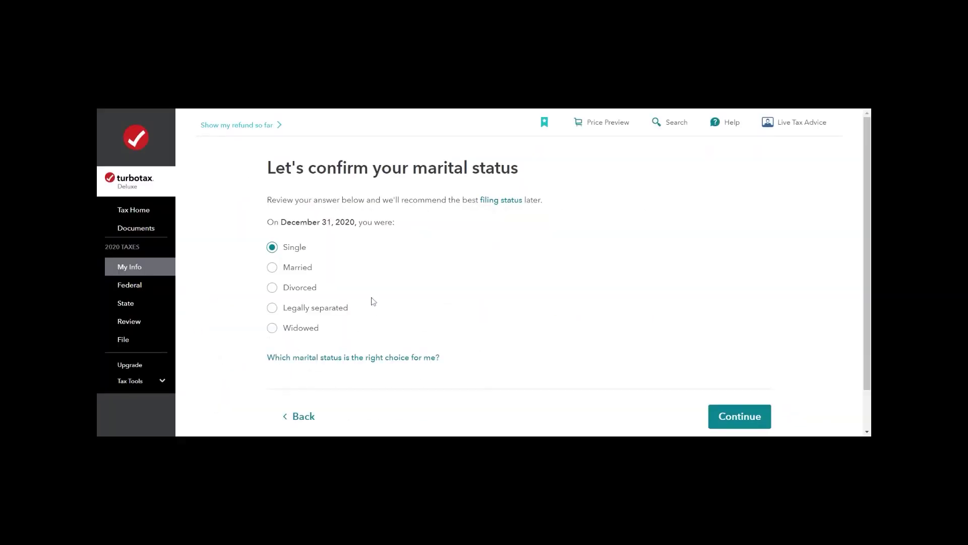
# Confirm the marital status as Single and answer No to having children or supporting another person.
pyautogui.scroll(-1, 484, 281)
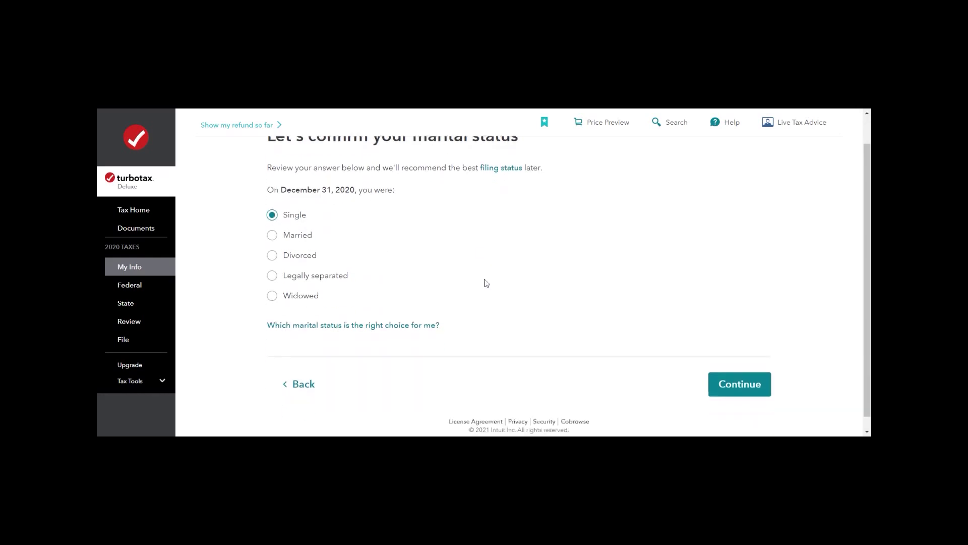
pyautogui.click(741, 369)
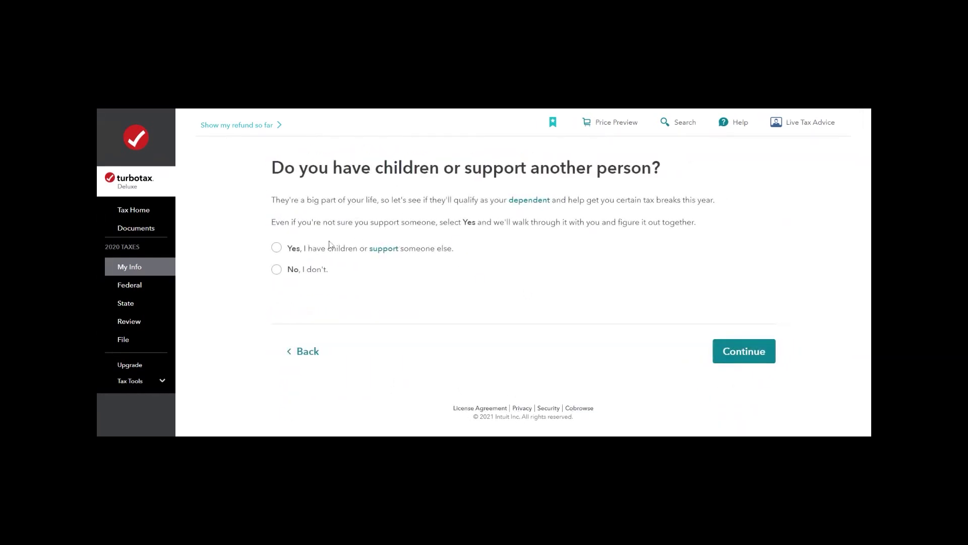
pyautogui.click(307, 272)
pyautogui.click(756, 355)
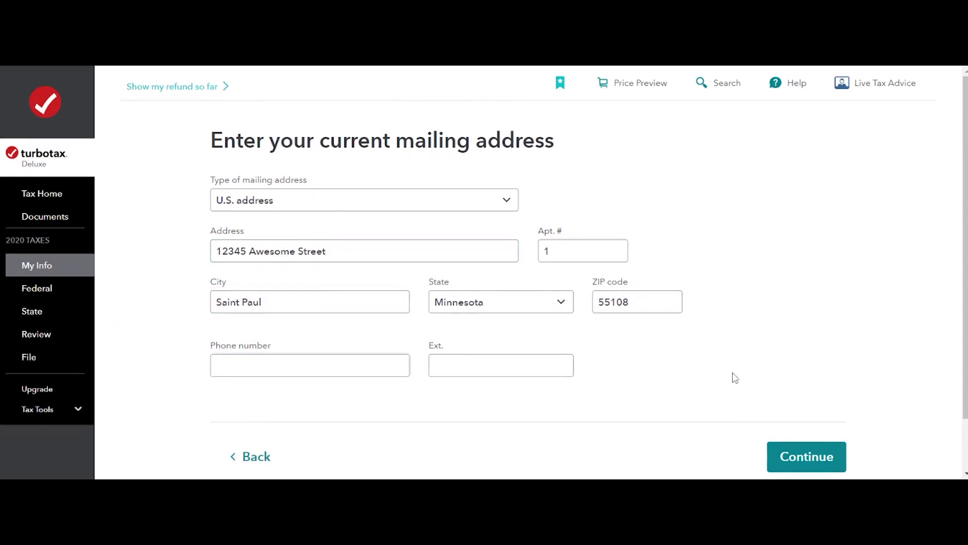
# Accept the prefilled U.S. mailing address without a phone number and keep it unedited at the address double-check.
pyautogui.scroll(-2, 809, 425)
pyautogui.click(805, 410)
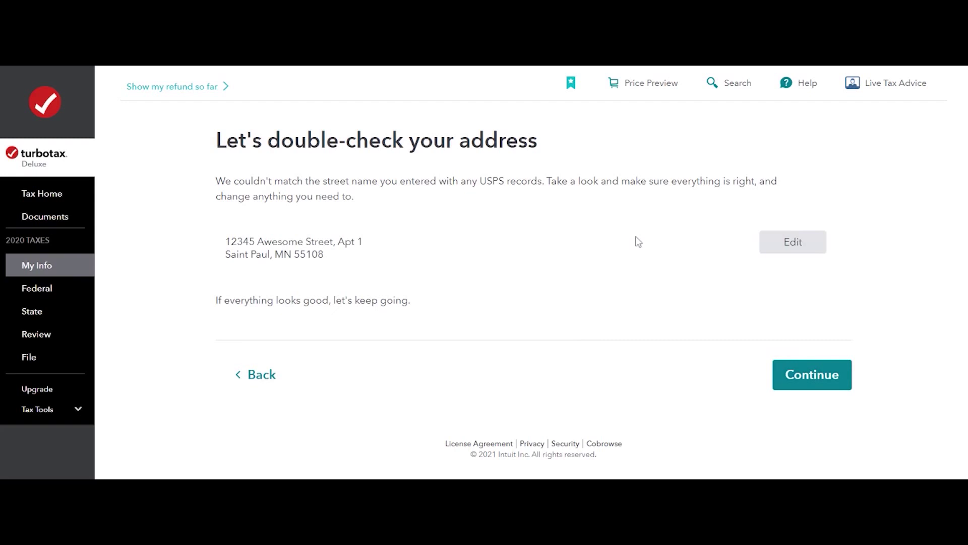
pyautogui.click(828, 386)
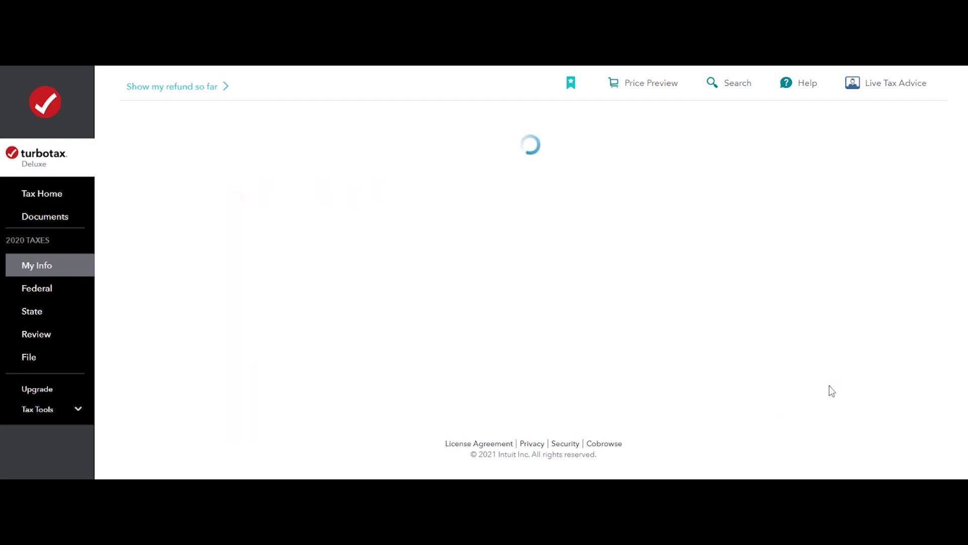
# Answer No to having made money in another state and continue.
pyautogui.scroll(-2, 476, 330)
pyautogui.scroll(2, 474, 329)
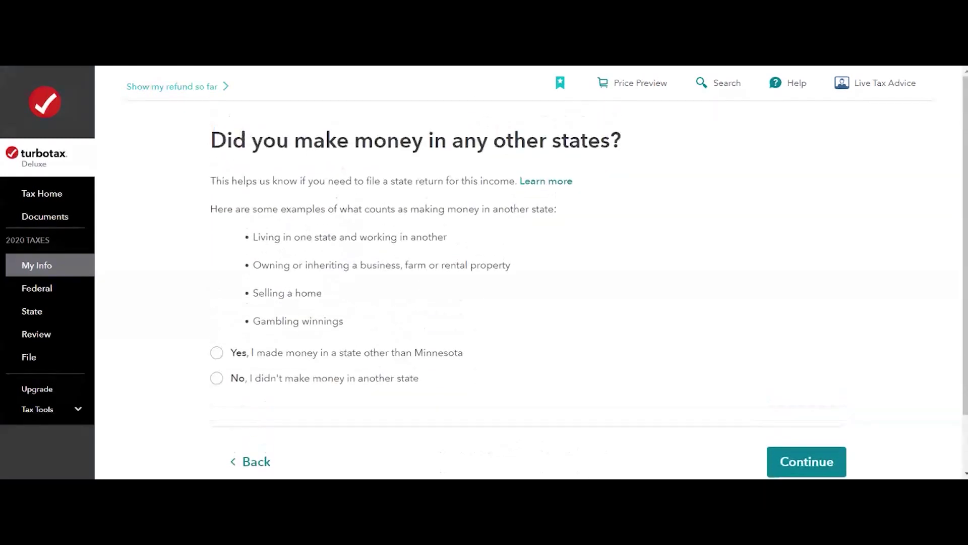
pyautogui.click(327, 380)
pyautogui.click(791, 460)
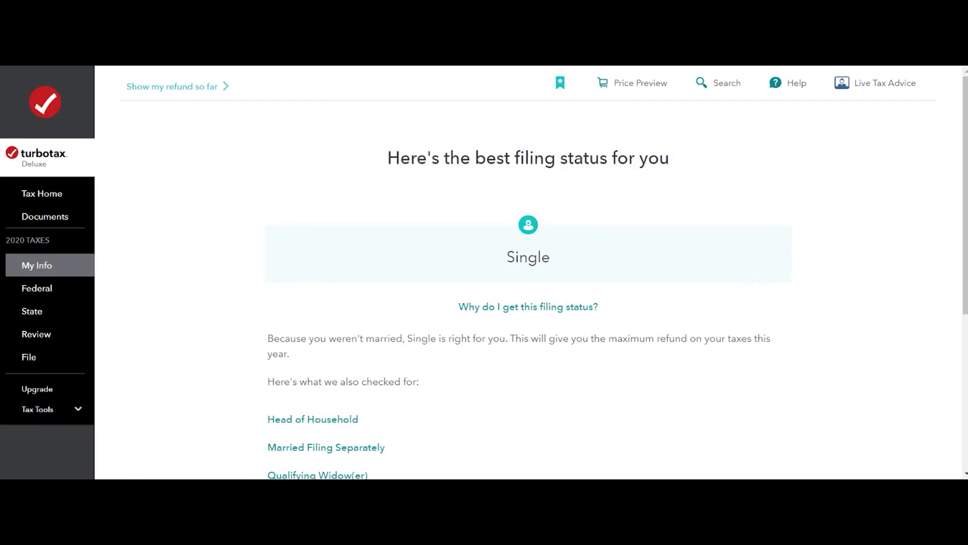
# Accept the recommended Single filing status and continue past the personal info summary.
pyautogui.scroll(-3, 414, 225)
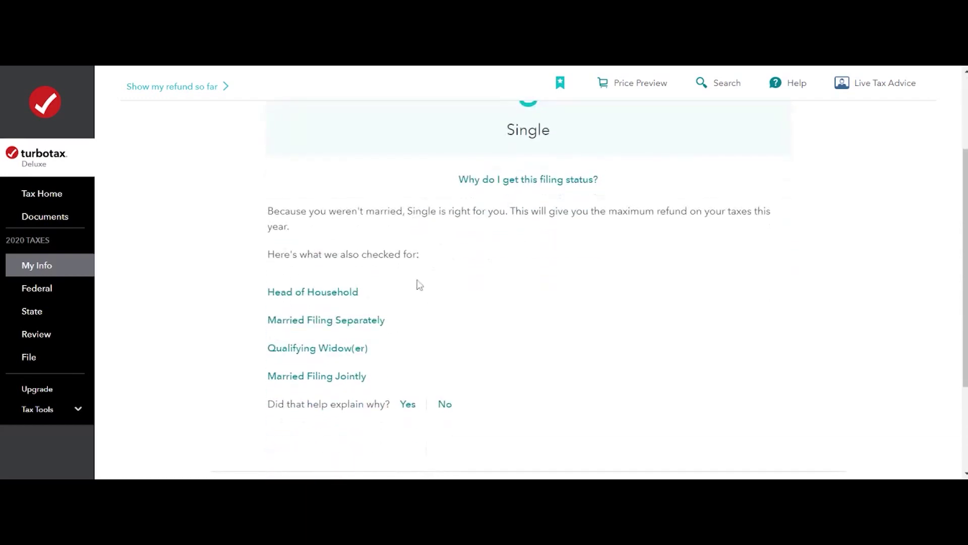
pyautogui.scroll(2, 458, 325)
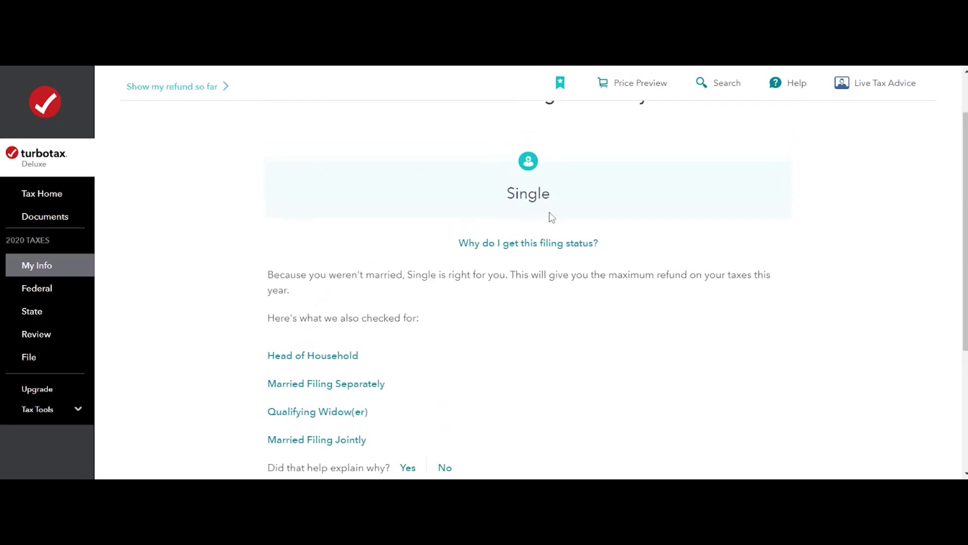
pyautogui.scroll(-2, 545, 216)
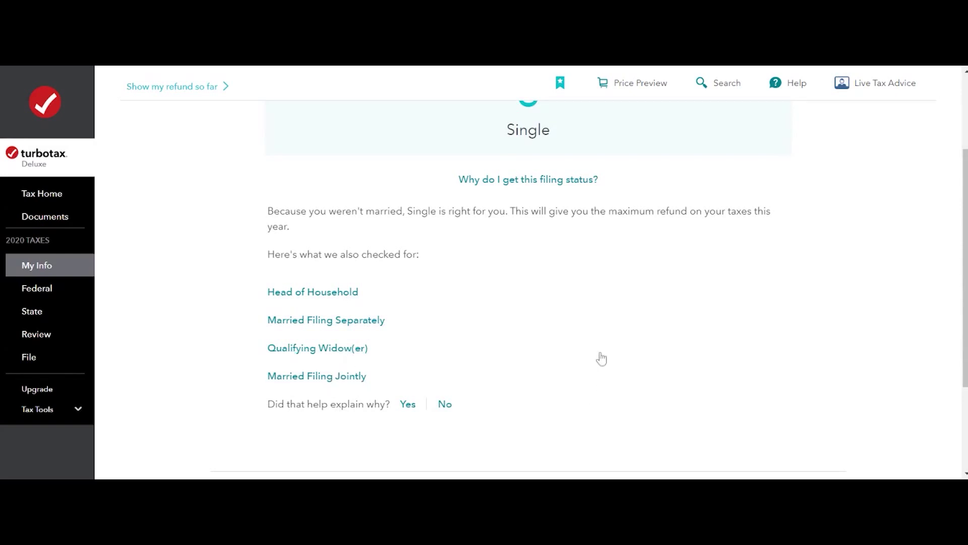
pyautogui.scroll(-3, 602, 356)
pyautogui.click(822, 395)
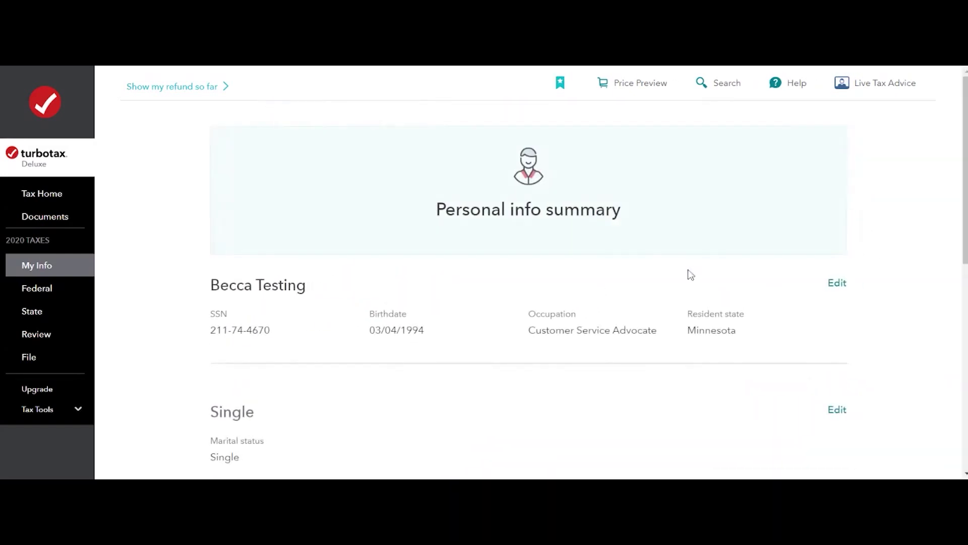
pyautogui.scroll(-10, 599, 279)
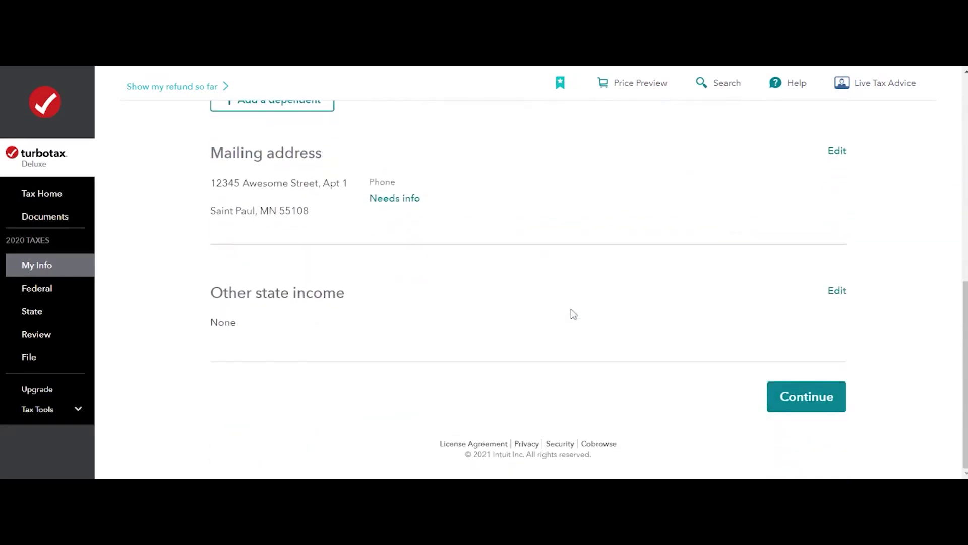
pyautogui.click(823, 406)
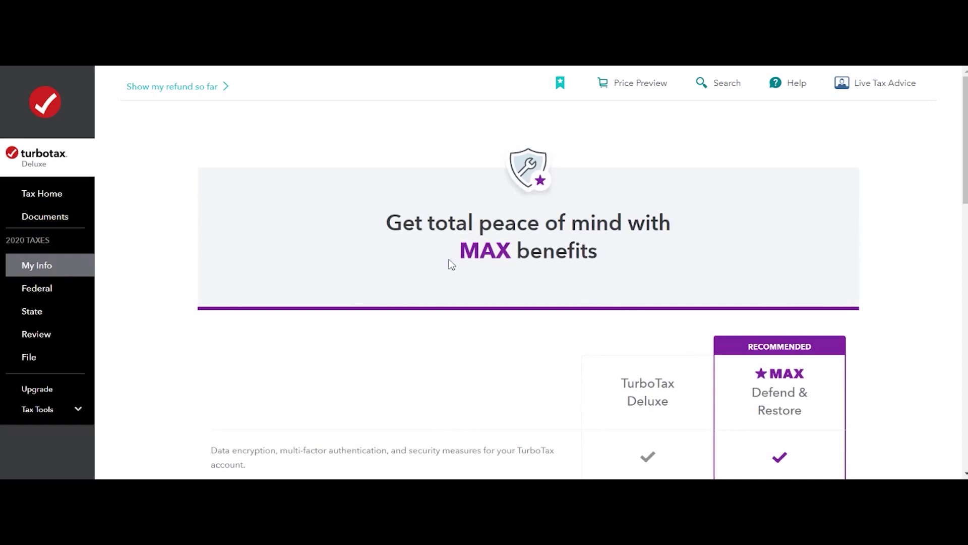
# Review the MAX Defend & Restore benefits comparison and decline the add-on.
pyautogui.scroll(-3, 508, 296)
pyautogui.scroll(3, 491, 272)
pyautogui.scroll(-4, 656, 303)
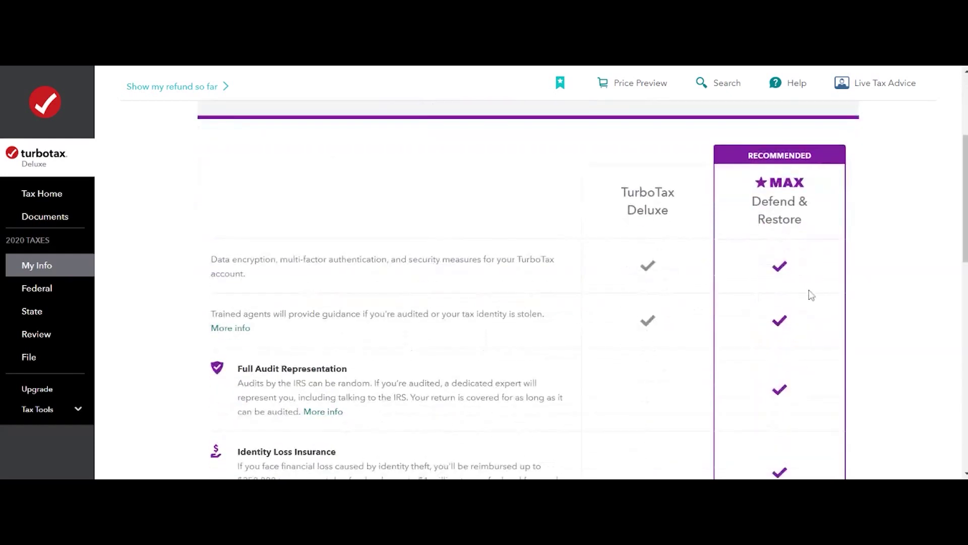
pyautogui.scroll(-3, 812, 282)
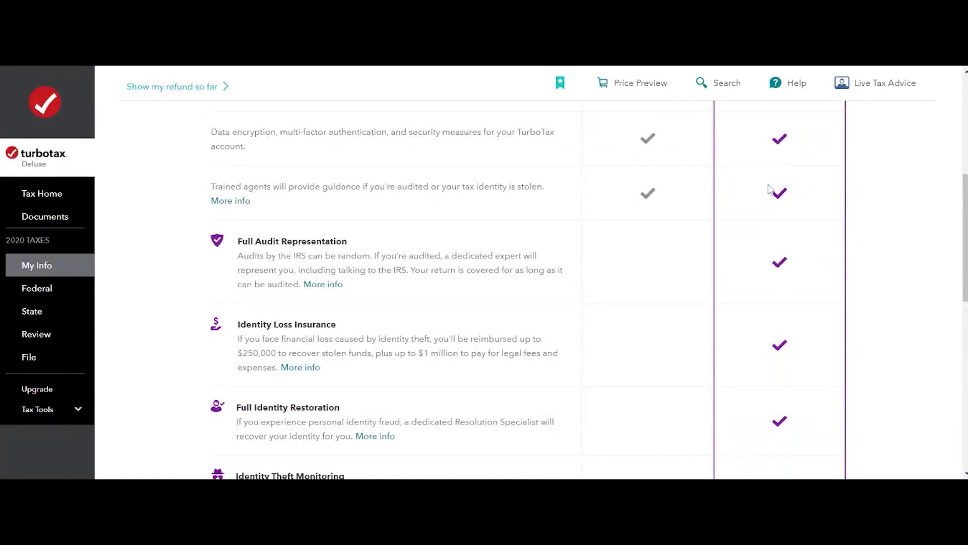
pyautogui.scroll(-8, 782, 302)
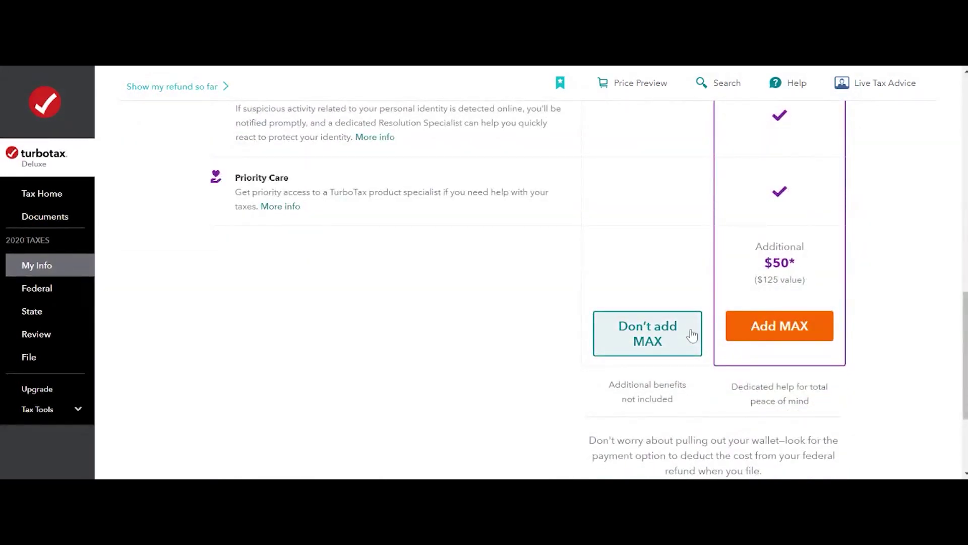
pyautogui.click(652, 343)
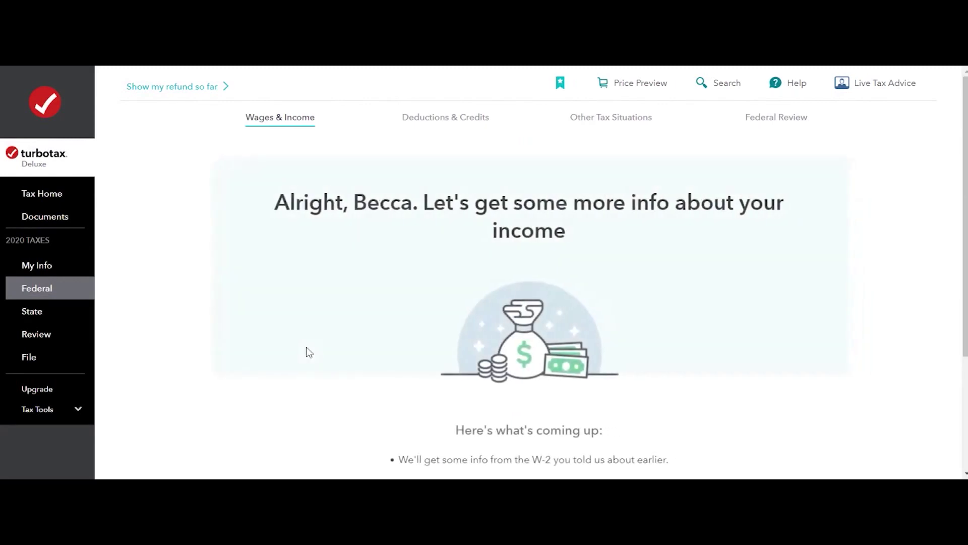
# Start the federal income section and choose to work on the W-2.
pyautogui.scroll(-3, 603, 250)
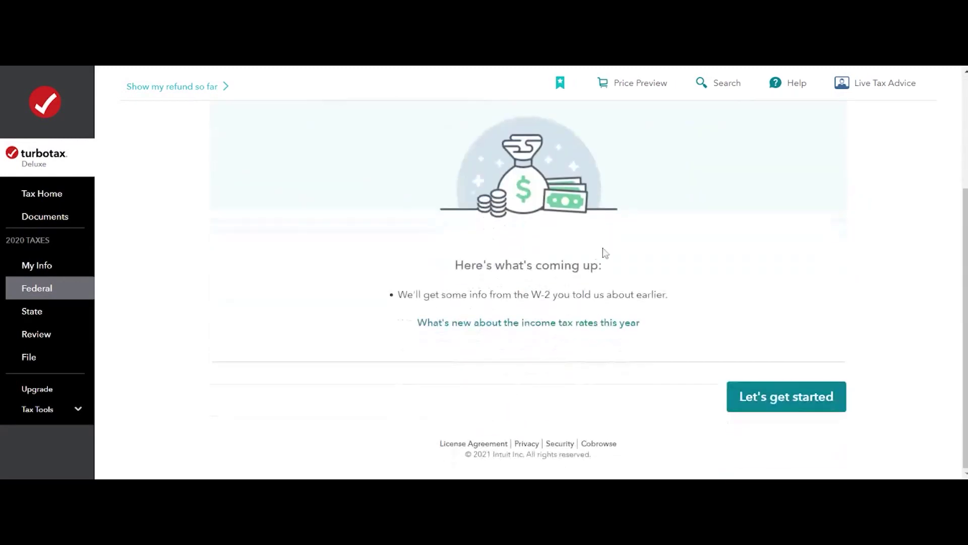
pyautogui.scroll(1, 731, 282)
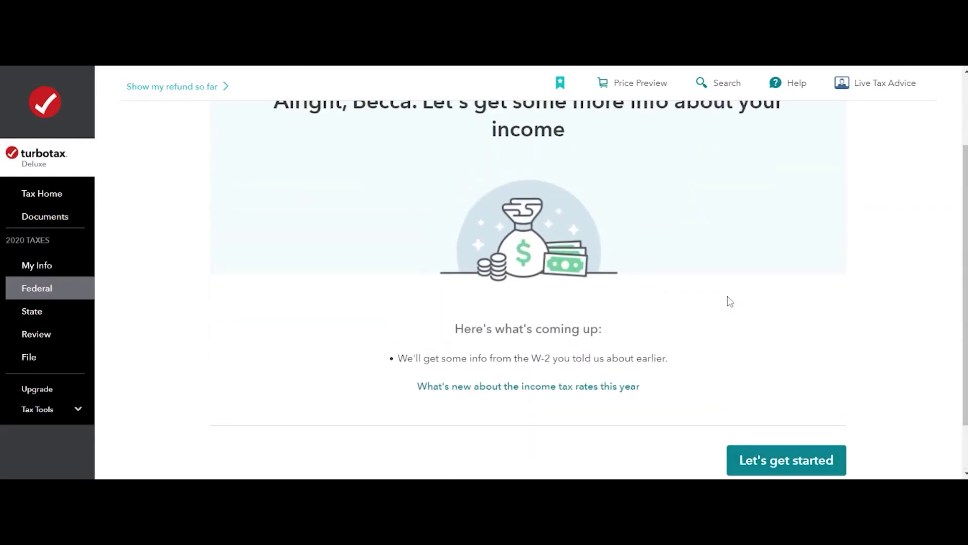
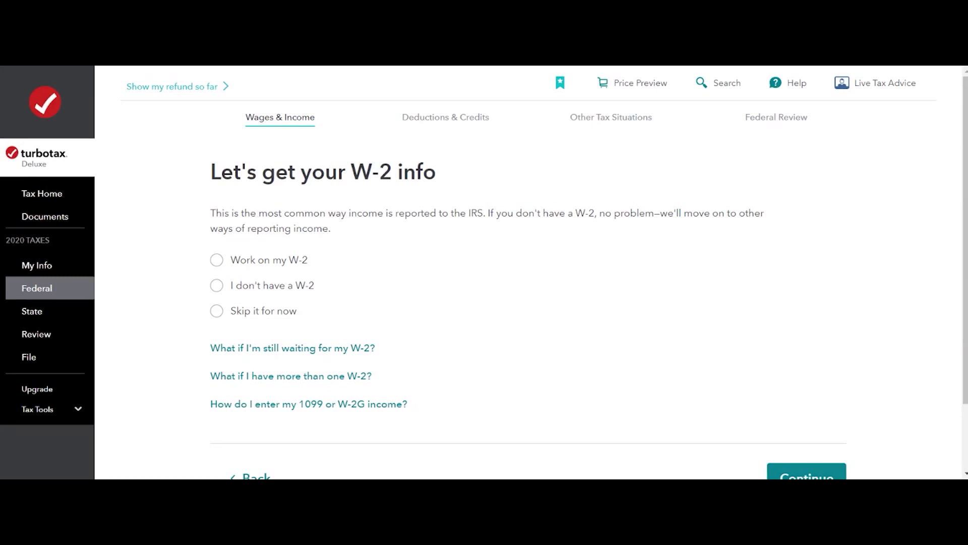
pyautogui.click(262, 262)
pyautogui.scroll(-2, 695, 357)
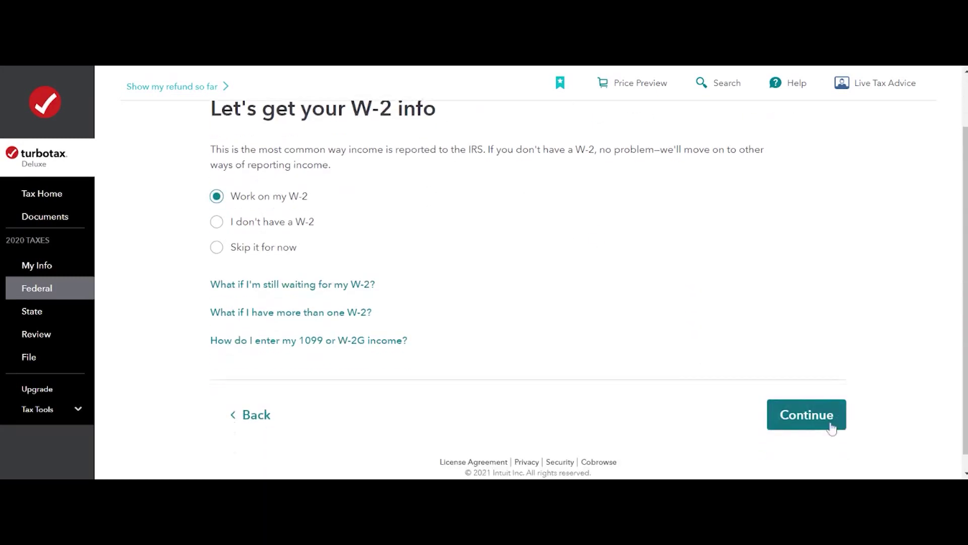
pyautogui.click(831, 428)
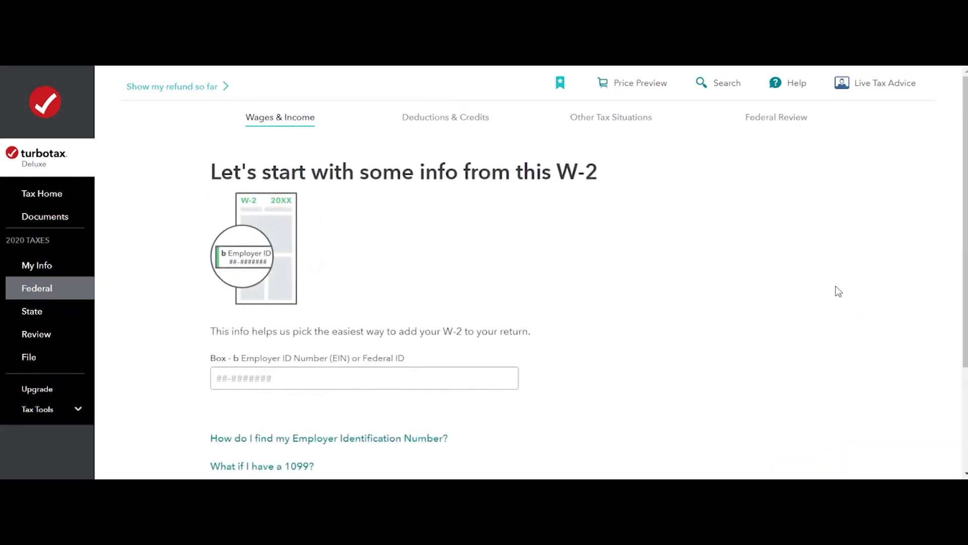
# Enter the employer's identification number in box b of the W-2 and continue.
pyautogui.click(363, 379)
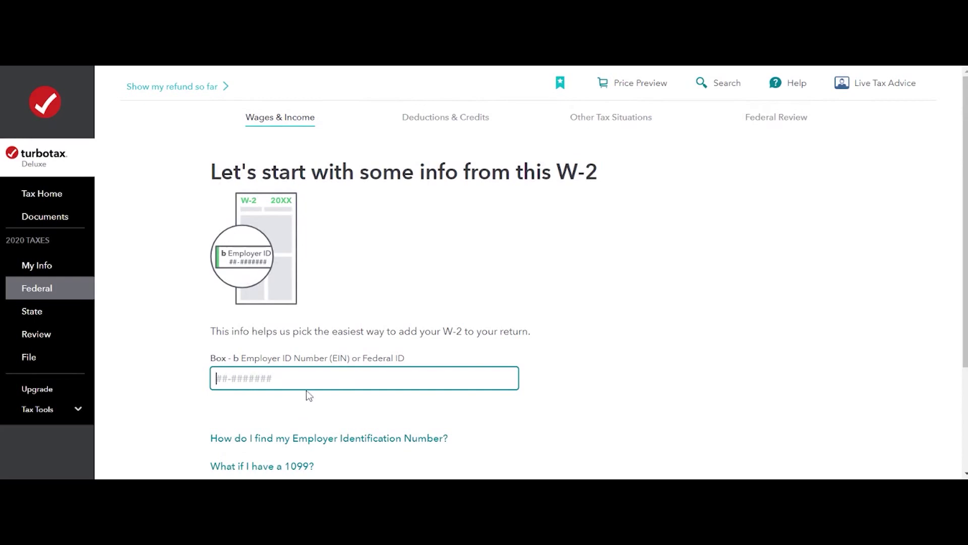
pyautogui.scroll(-1, 309, 394)
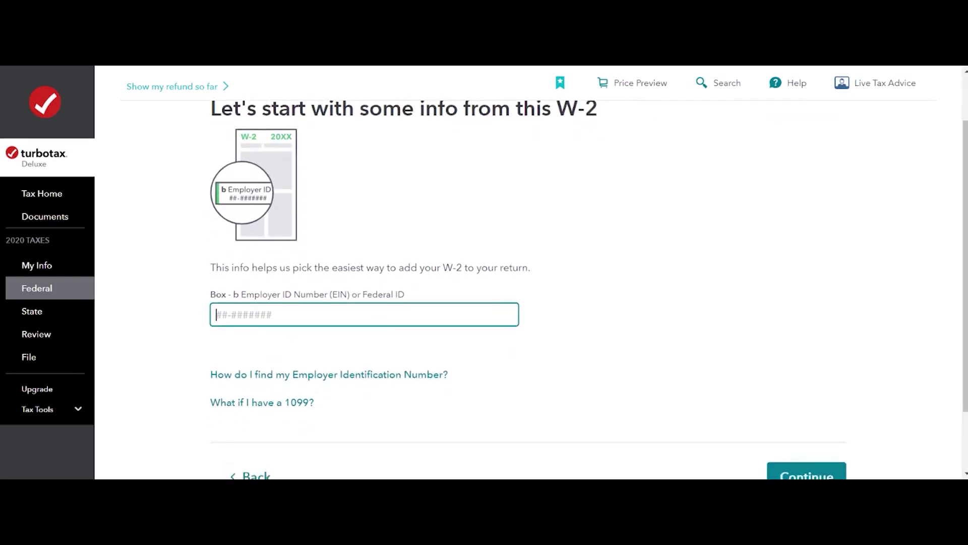
pyautogui.scroll(1, 589, 289)
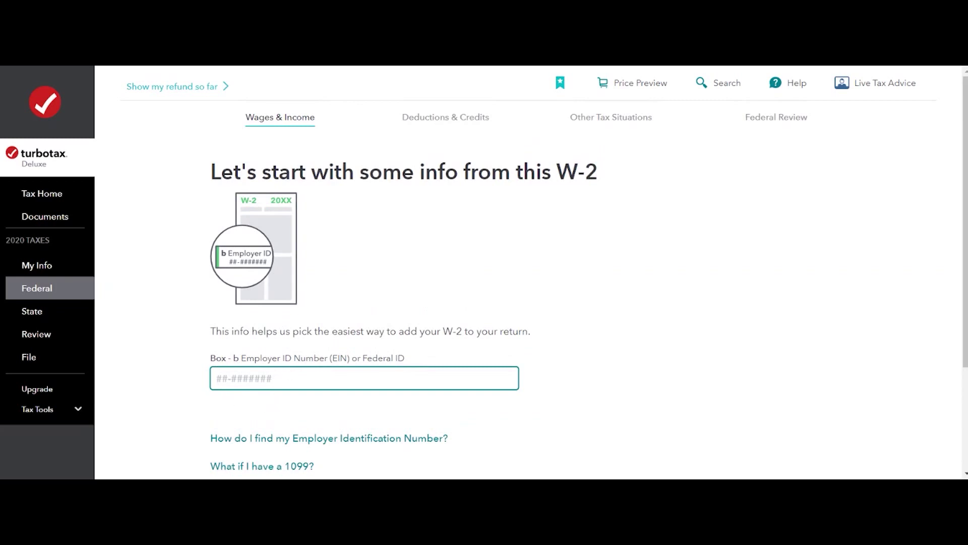
pyautogui.scroll(-1, 400, 331)
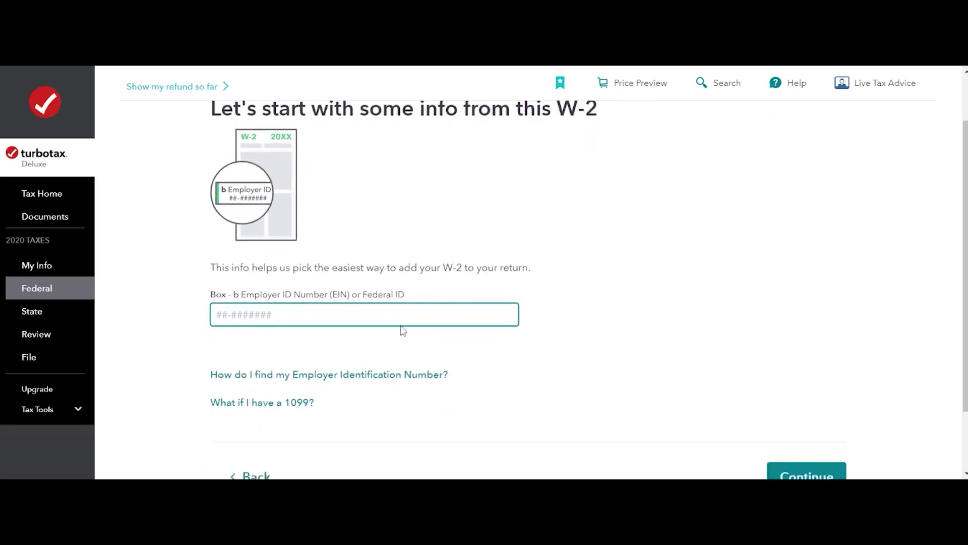
pyautogui.scroll(1, 459, 333)
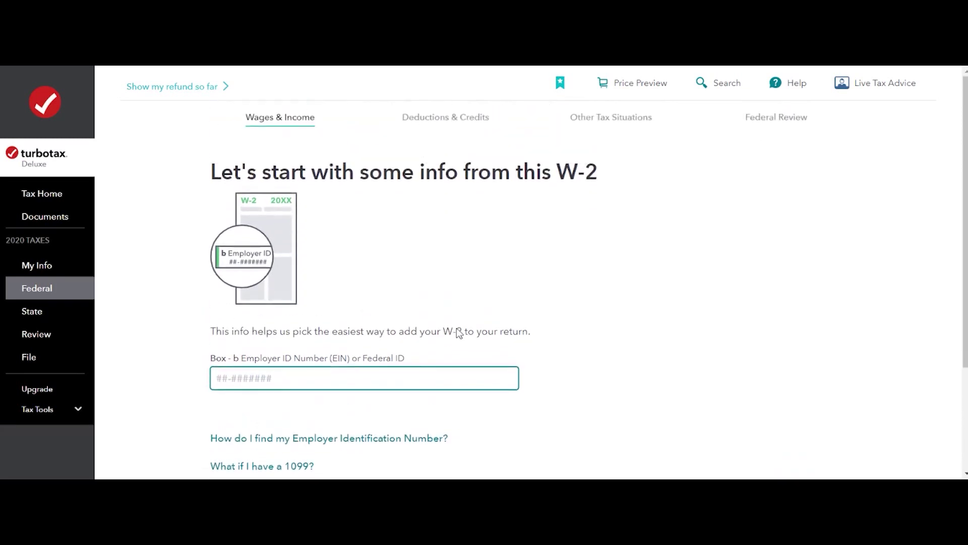
pyautogui.scroll(-1, 403, 343)
pyautogui.scroll(1, 396, 331)
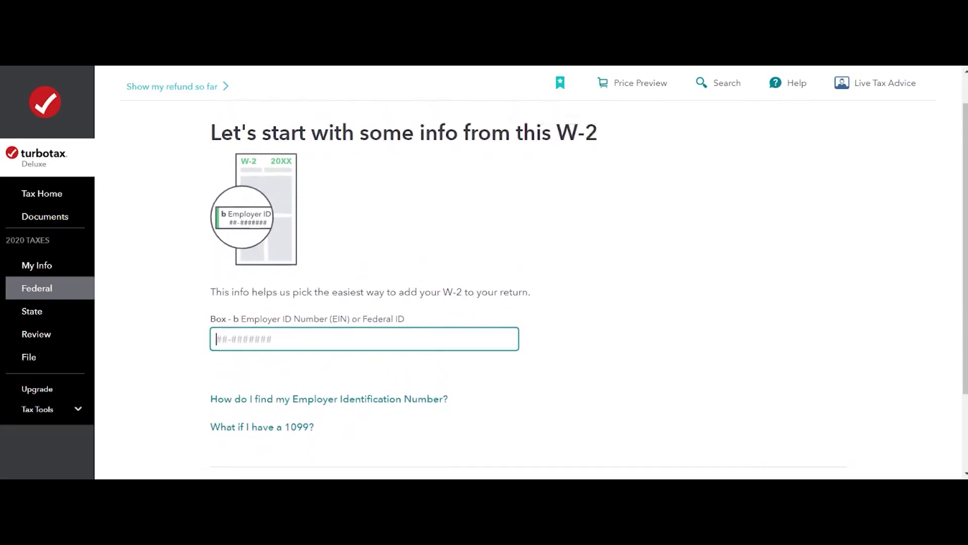
pyautogui.click(325, 376)
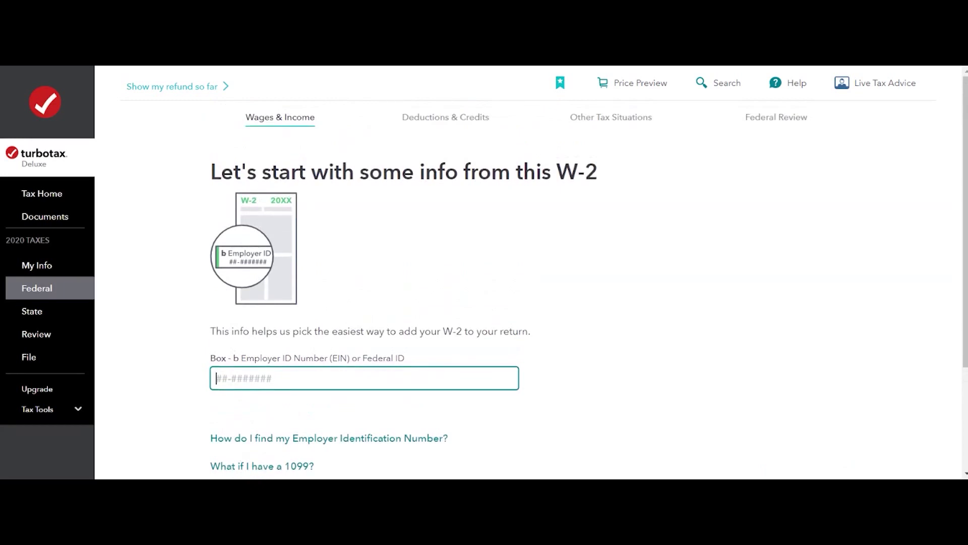
pyautogui.write('12-3456')
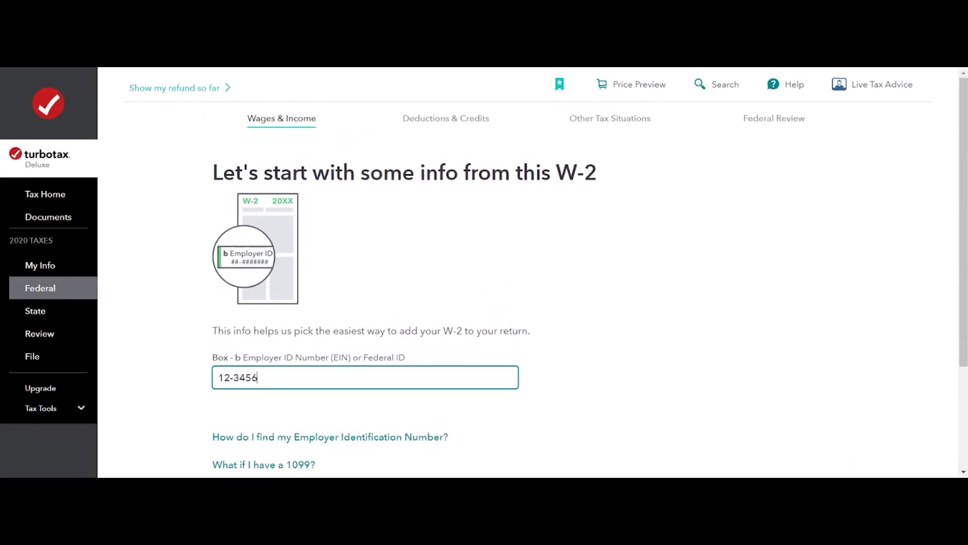
pyautogui.write('789')
pyautogui.scroll(-2, 579, 325)
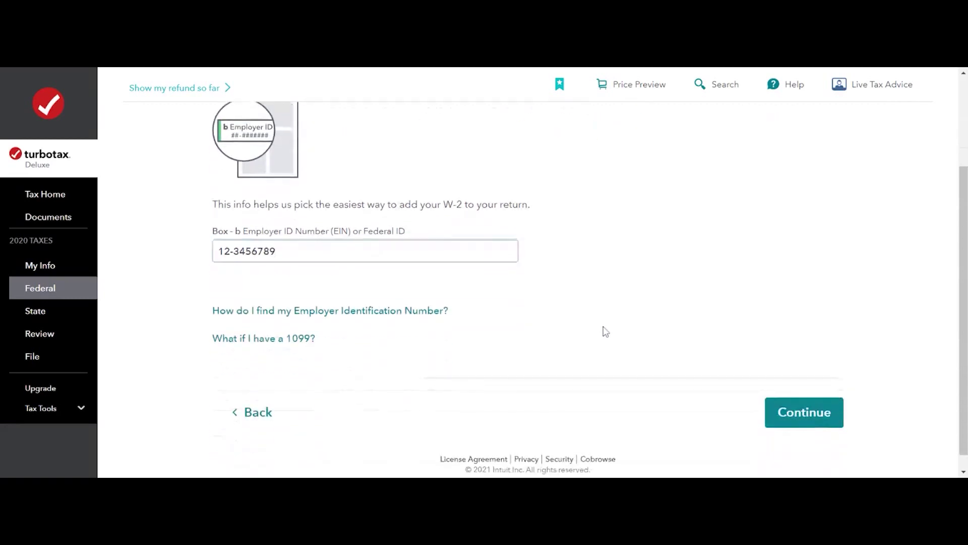
pyautogui.click(822, 412)
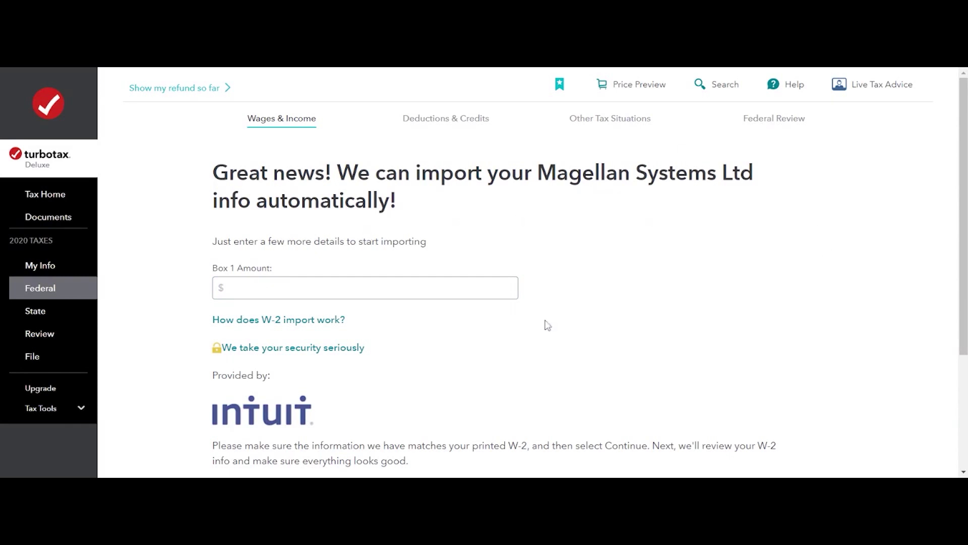
# Enter $40,000 as the box 1 amount and continue with the automatic W-2 import.
pyautogui.click(472, 286)
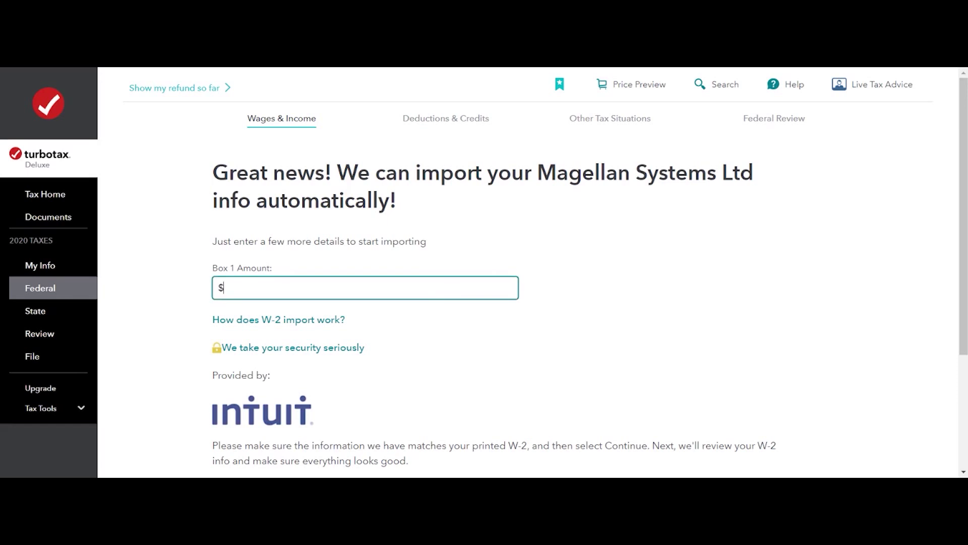
pyautogui.scroll(-1, 472, 287)
pyautogui.scroll(1, 351, 305)
pyautogui.scroll(-1, 519, 179)
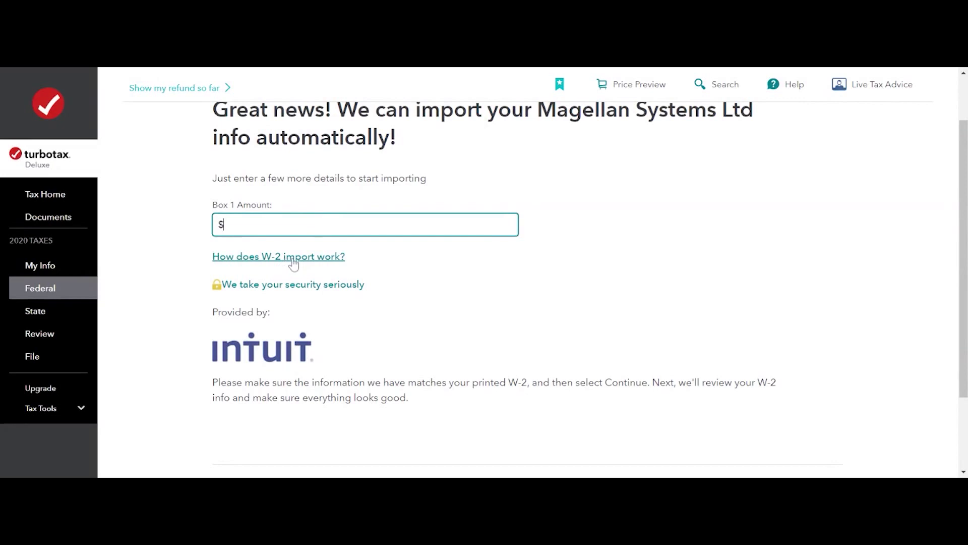
pyautogui.scroll(1, 290, 262)
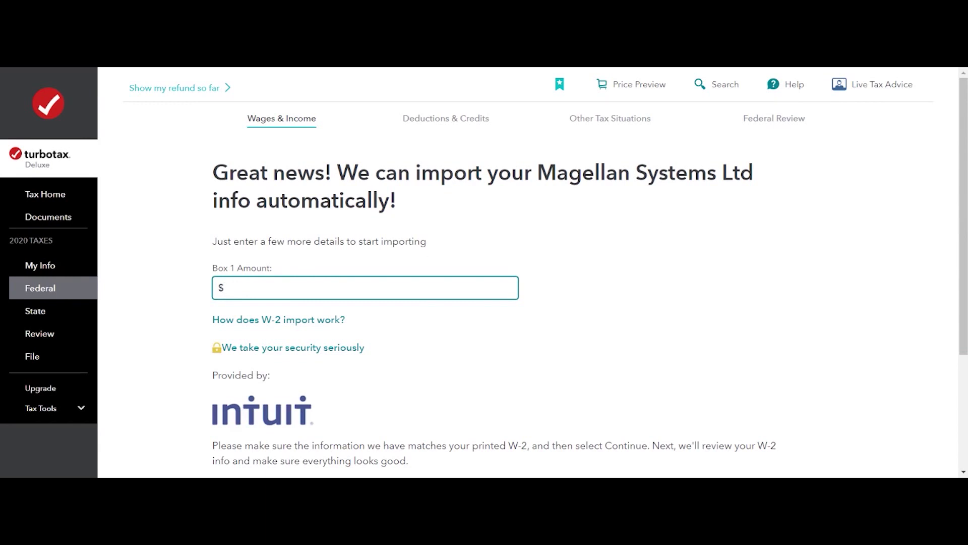
pyautogui.scroll(-1, 426, 291)
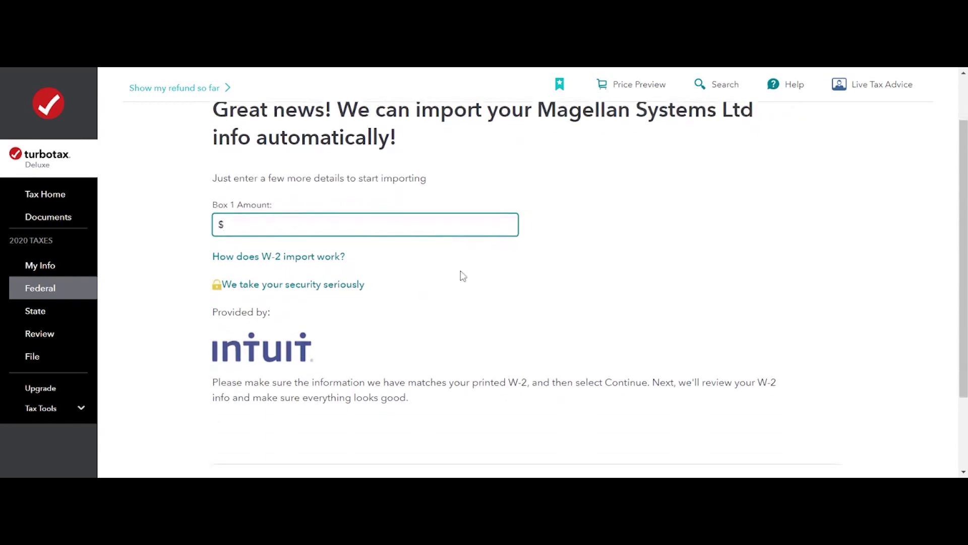
pyautogui.scroll(1, 481, 335)
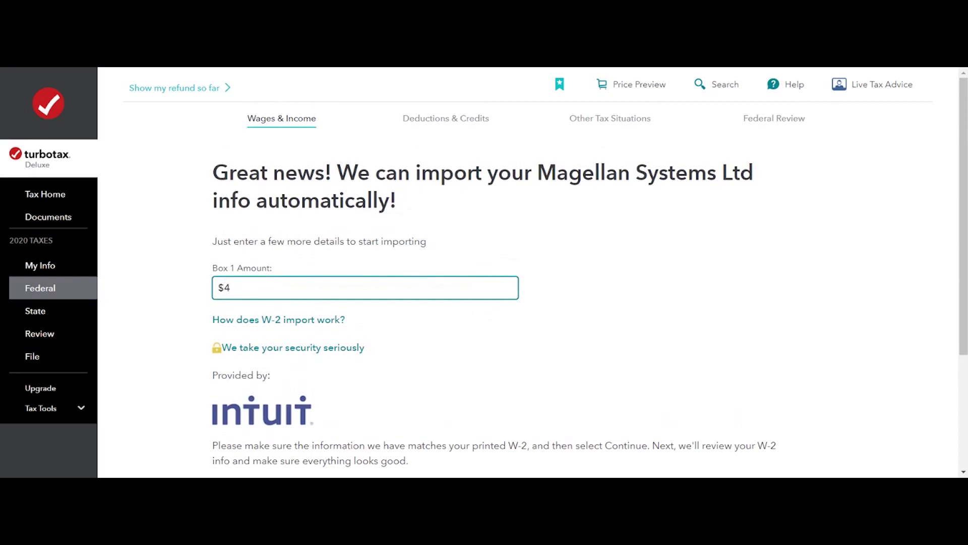
pyautogui.write('000')
pyautogui.scroll(-3, 641, 340)
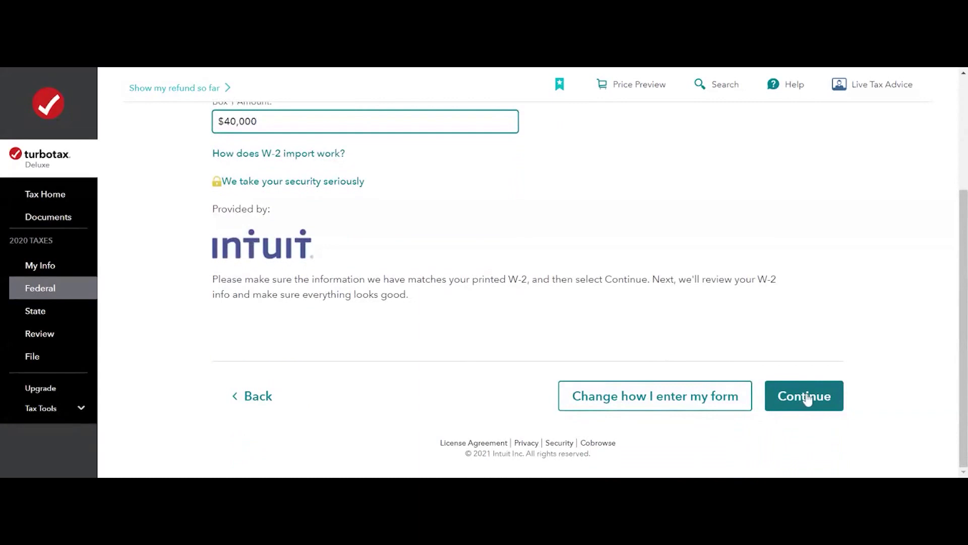
pyautogui.click(806, 397)
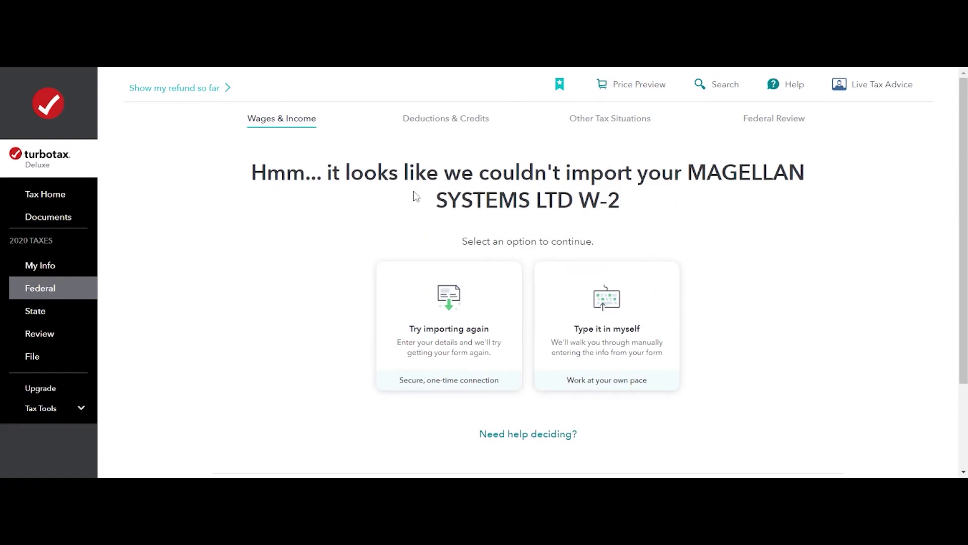
# Choose to type in the Magellan Systems Ltd W-2 manually and continue.
pyautogui.click(587, 362)
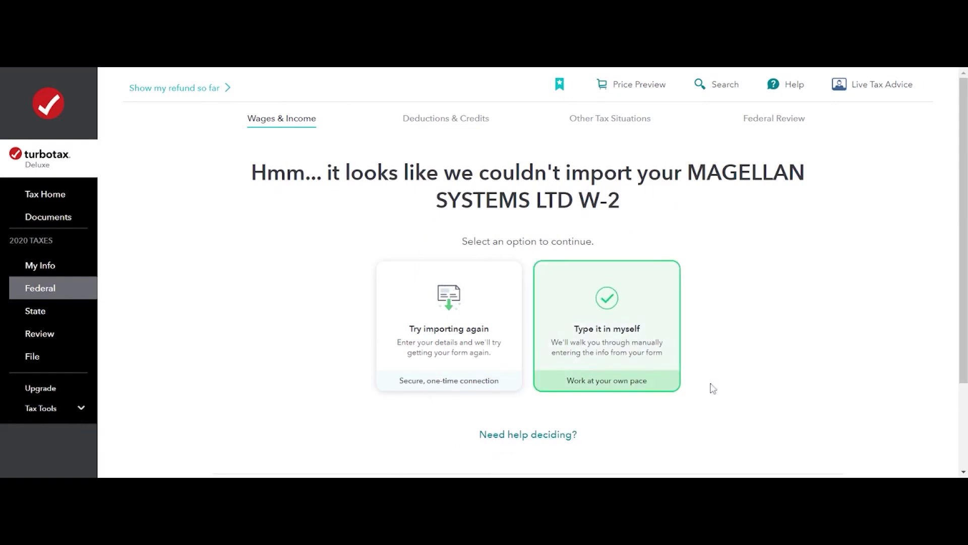
pyautogui.scroll(-3, 711, 389)
pyautogui.click(837, 394)
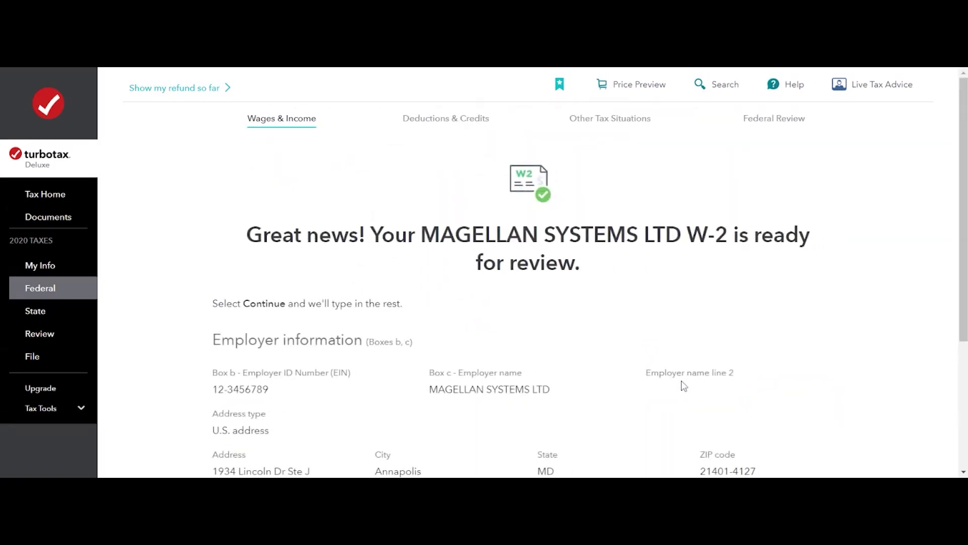
# Review the employer information for the Magellan Systems Ltd W-2 and continue to the full form.
pyautogui.scroll(-3, 682, 384)
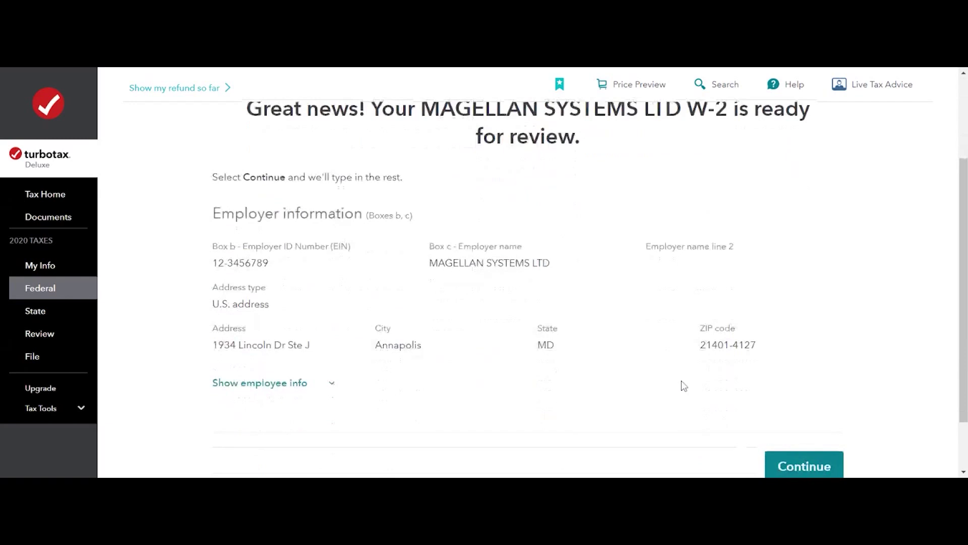
pyautogui.scroll(2, 682, 383)
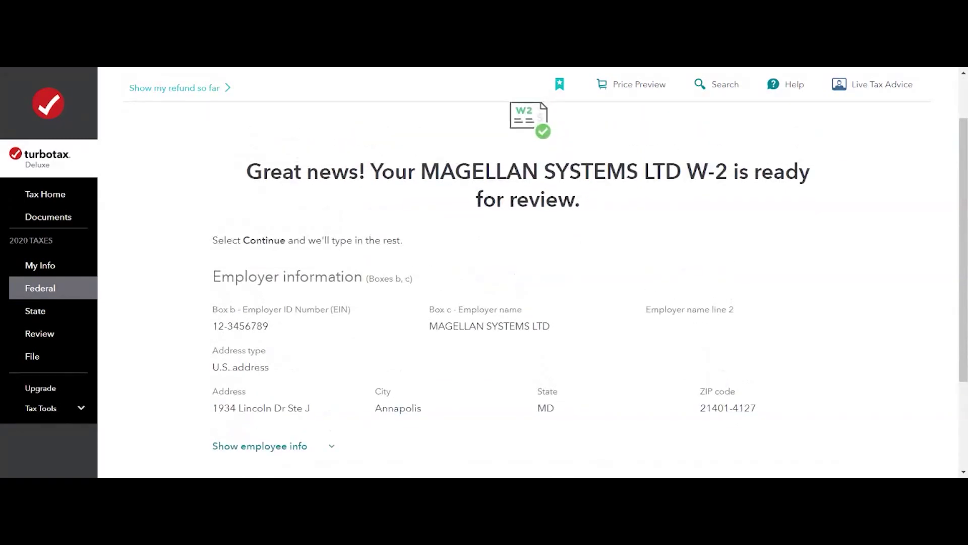
pyautogui.scroll(-2, 721, 353)
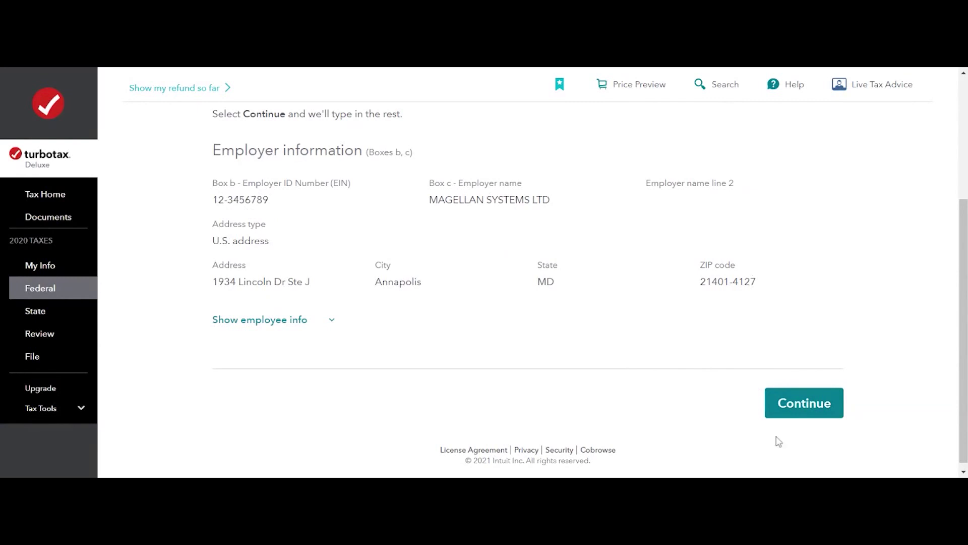
pyautogui.click(823, 403)
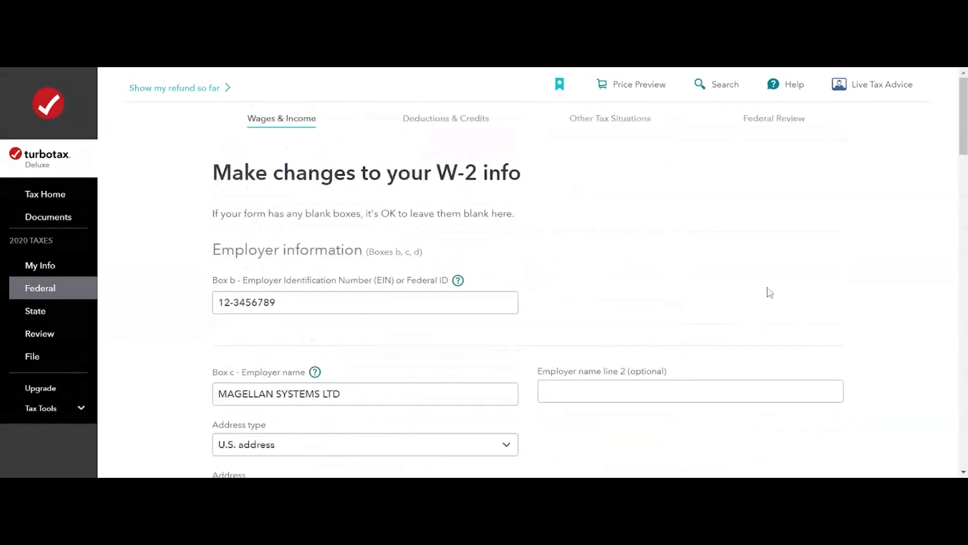
# Look over the W-2 form and examine the income and taxes withheld in boxes 1-6.
pyautogui.scroll(-3, 582, 257)
pyautogui.scroll(-10, 585, 252)
pyautogui.scroll(5, 589, 249)
pyautogui.scroll(-4, 347, 312)
pyautogui.click(252, 243)
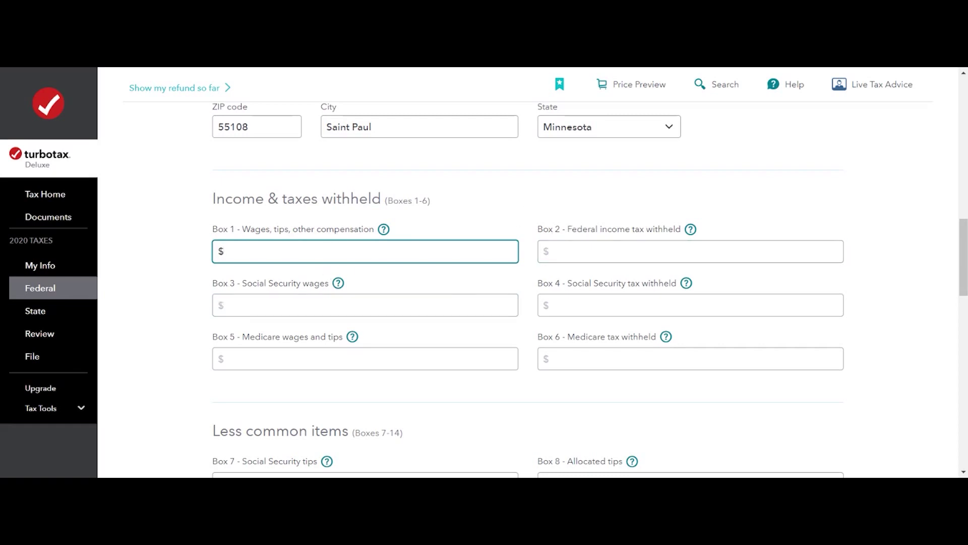
pyautogui.scroll(-1, 360, 265)
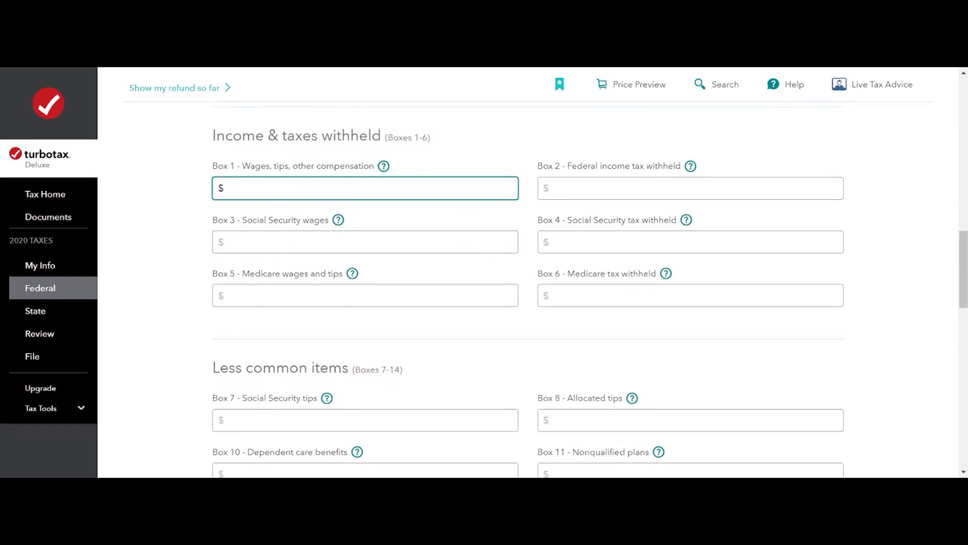
# Examine the less common W-2 items, including the box 12 401(k) deferral and the box 13 retirement plan option.
pyautogui.scroll(-3, 287, 240)
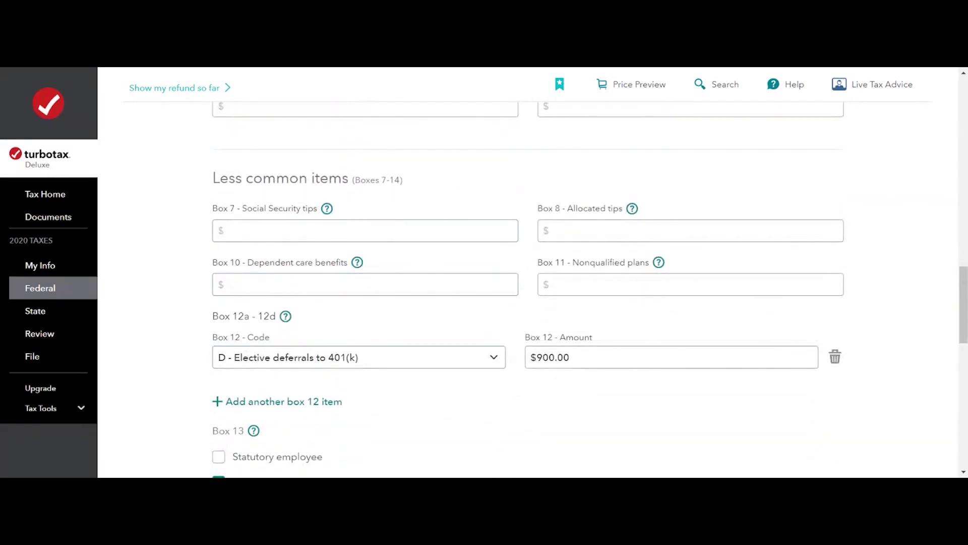
pyautogui.scroll(-1, 277, 229)
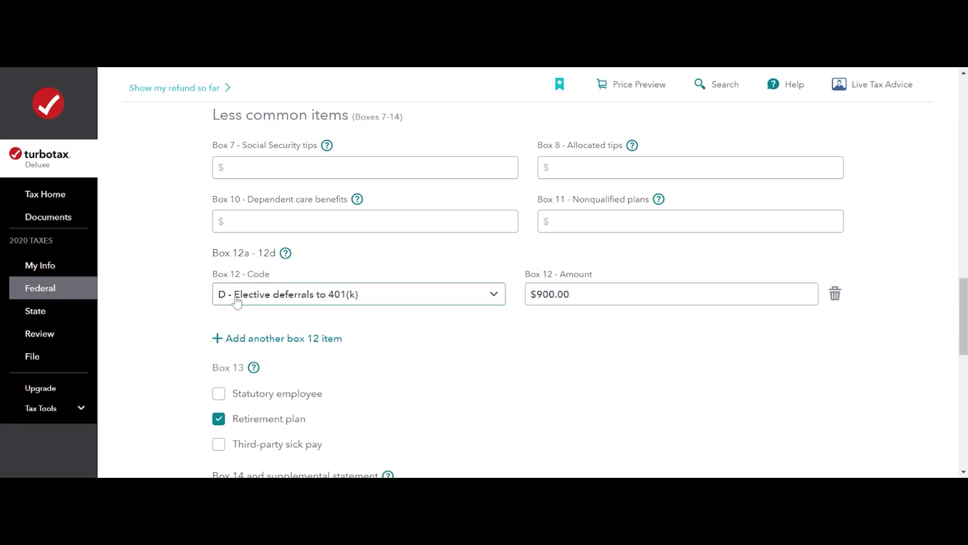
pyautogui.scroll(6, 421, 309)
pyautogui.scroll(-6, 419, 328)
pyautogui.moveTo(605, 295); pyautogui.dragTo(527, 296)
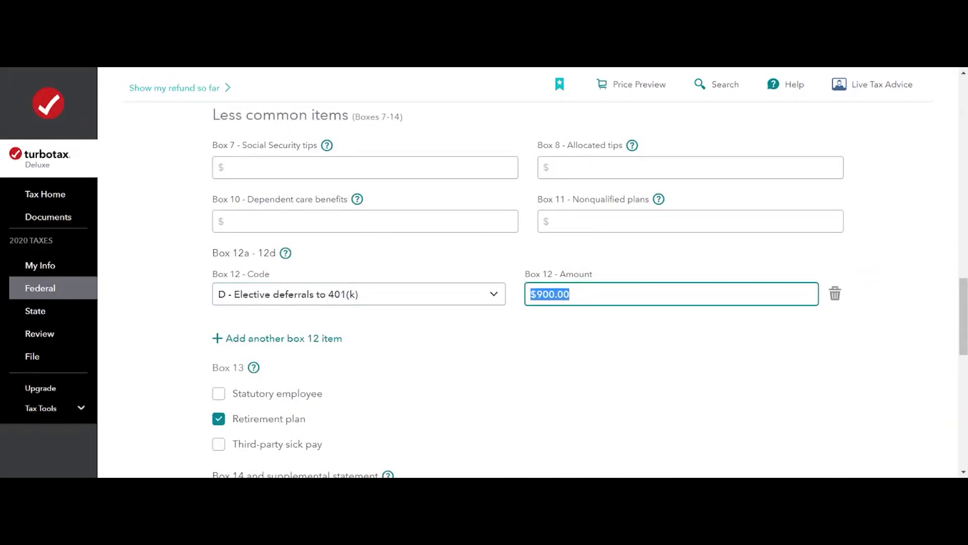
pyautogui.click(561, 316)
pyautogui.scroll(-5, 573, 367)
pyautogui.scroll(3, 625, 363)
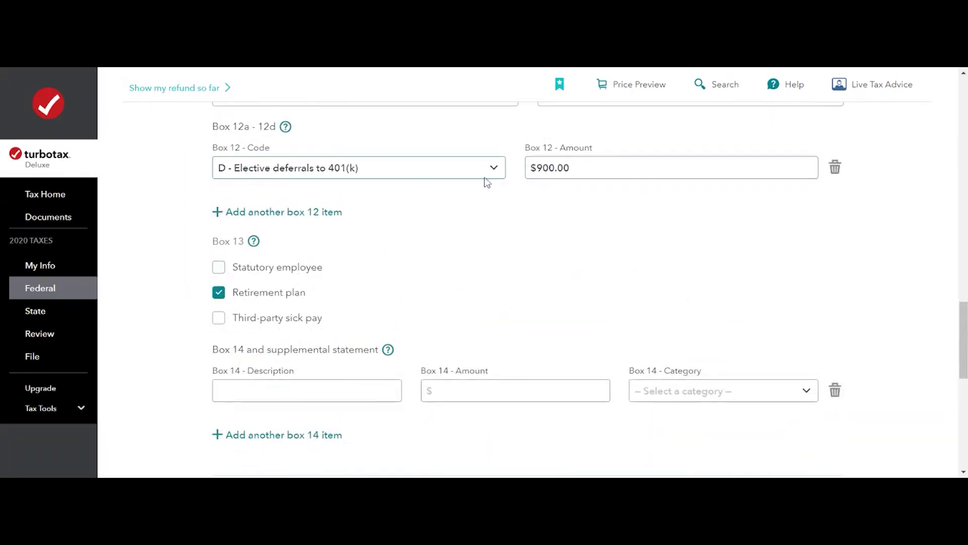
pyautogui.click(235, 295)
pyautogui.click(236, 302)
# Enter $40,000 as Minnesota state wages in box 16 and $1,800 as state income tax in box 17.
pyautogui.scroll(-3, 381, 318)
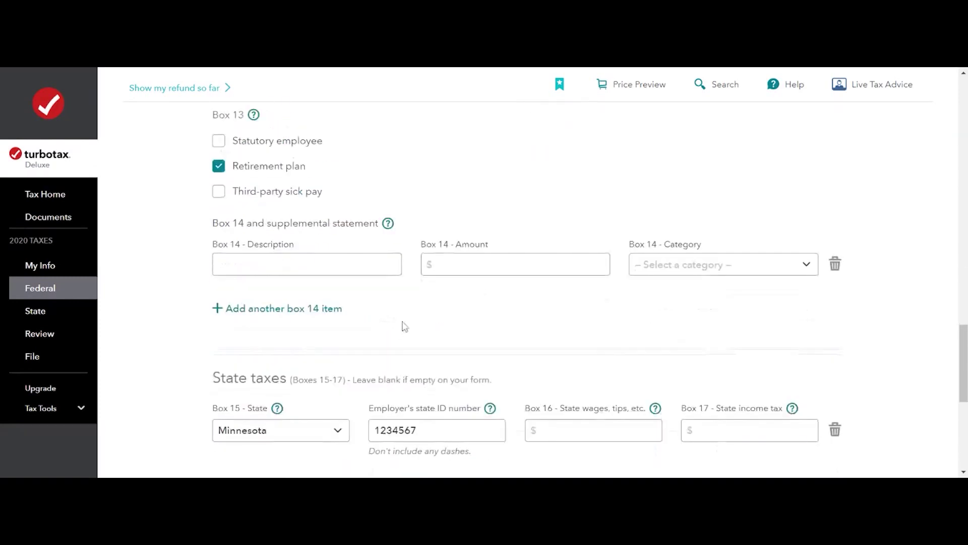
pyautogui.scroll(-3, 299, 335)
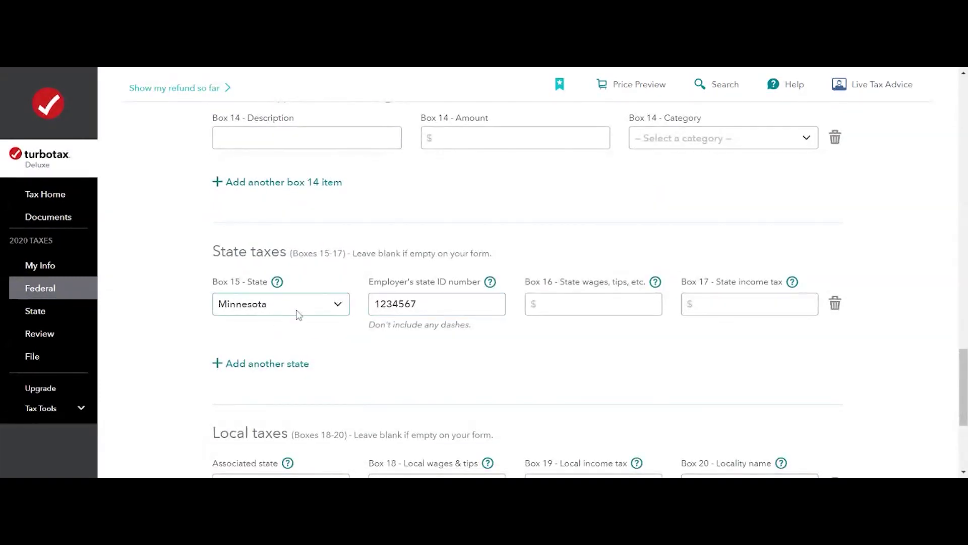
pyautogui.click(426, 304)
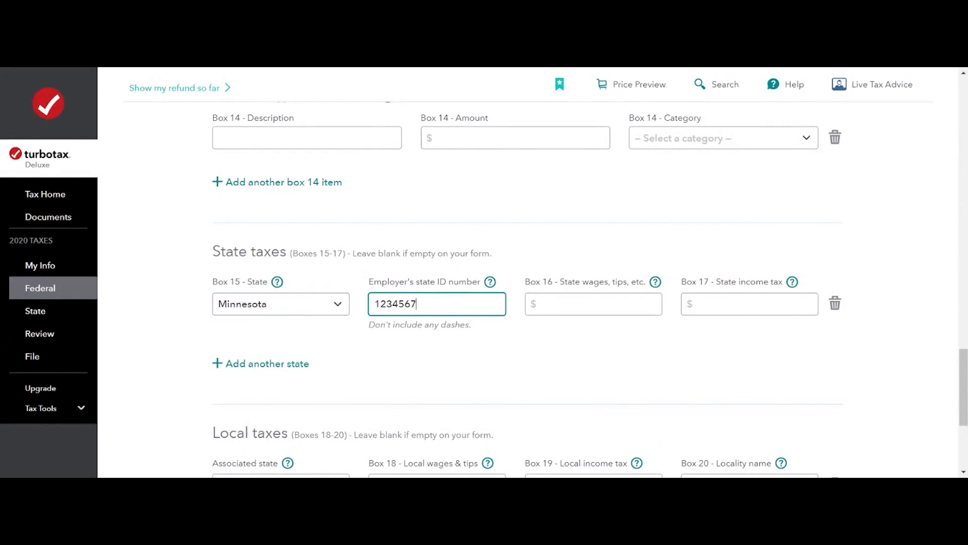
pyautogui.click(609, 313)
pyautogui.write('40,000')
pyautogui.press('Tab')
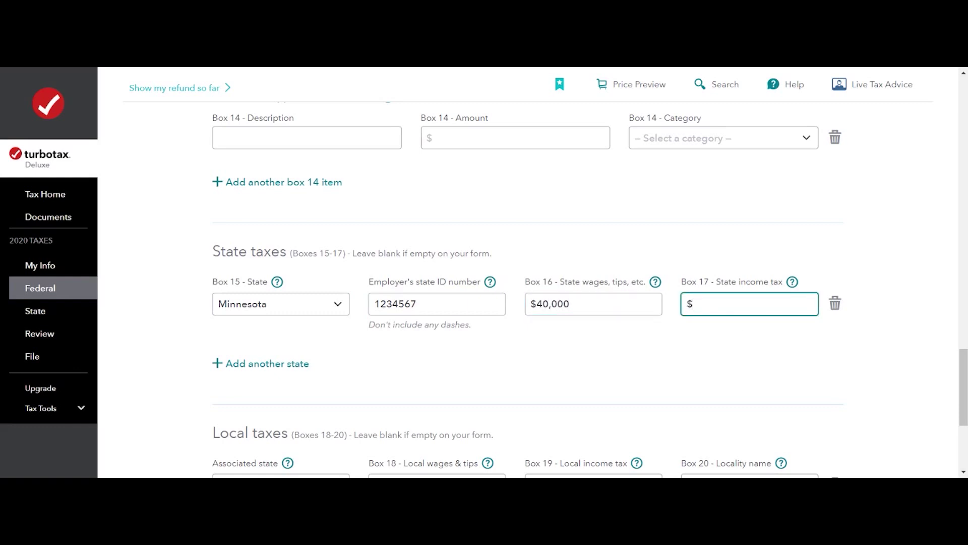
pyautogui.write('1,800')
pyautogui.click(724, 352)
pyautogui.scroll(-4, 731, 348)
pyautogui.scroll(3, 705, 212)
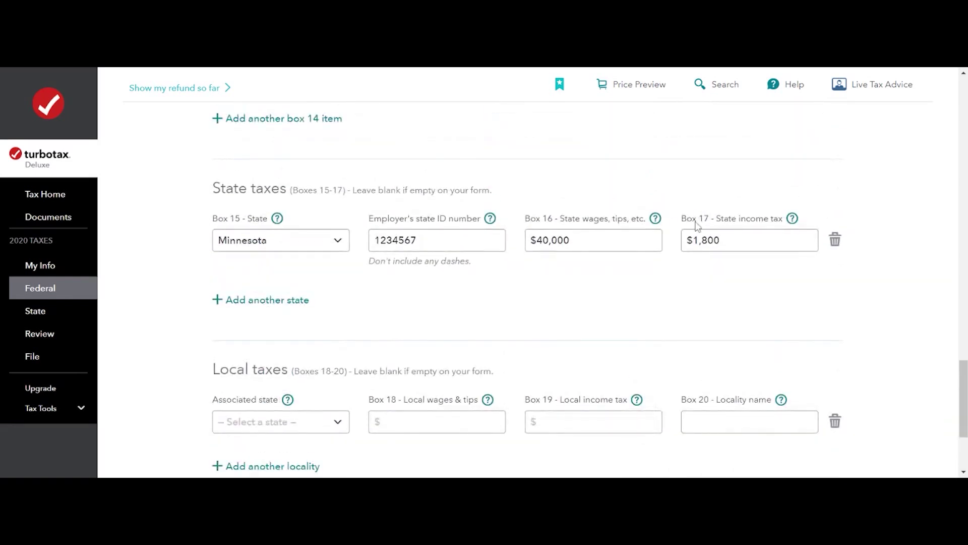
pyautogui.click(696, 240)
pyautogui.click(573, 333)
pyautogui.scroll(-3, 573, 333)
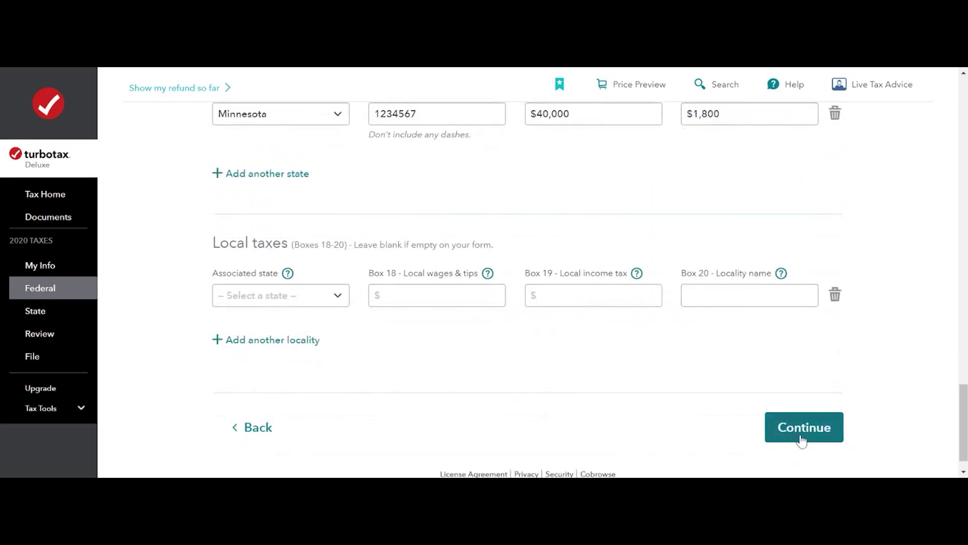
# Submit the W-2 entries, then go back from the box 1 and 2 review to the income and taxes withheld section.
pyautogui.click(801, 438)
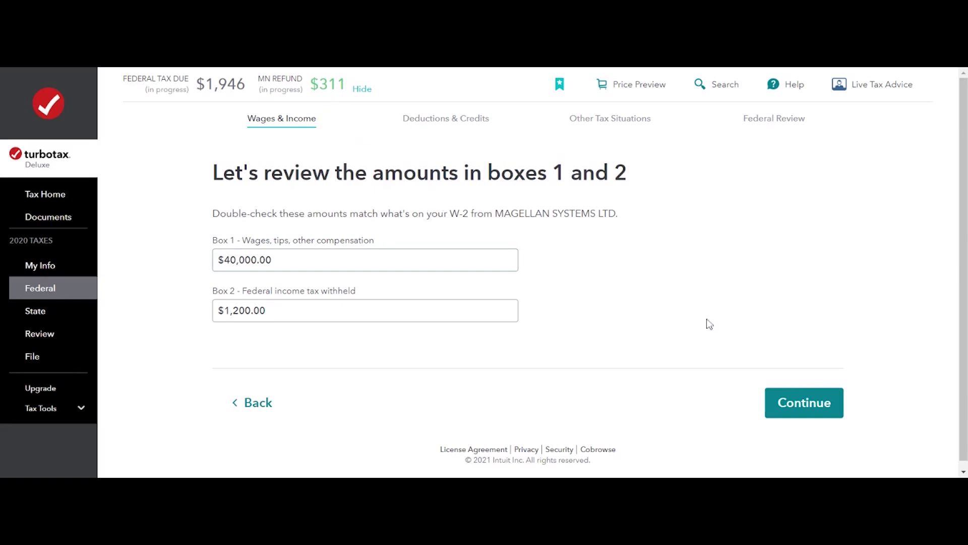
pyautogui.click(262, 416)
pyautogui.scroll(-10, 863, 300)
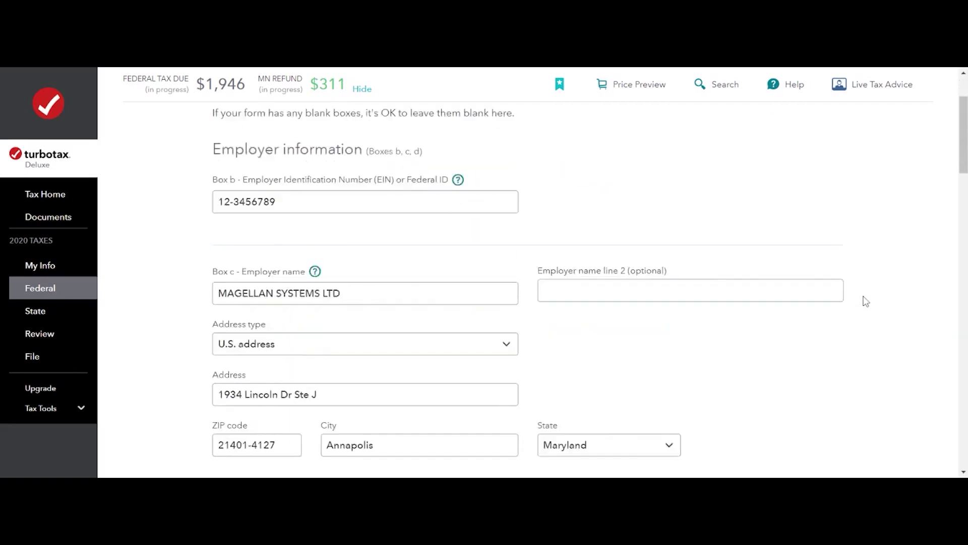
pyautogui.scroll(-5, 866, 301)
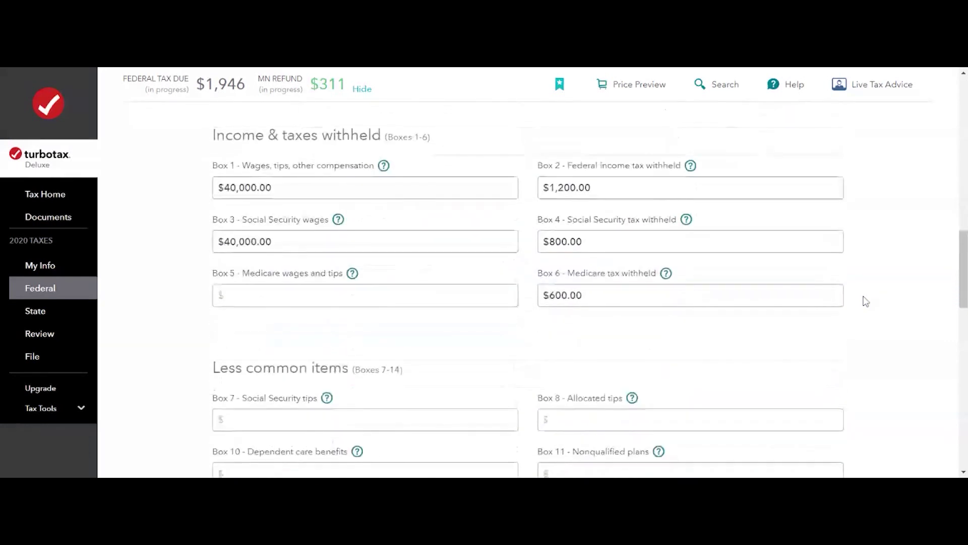
# Set box 2, federal income tax withheld, on the Magellan Systems Ltd W-2 to $3,000.
pyautogui.click(617, 249)
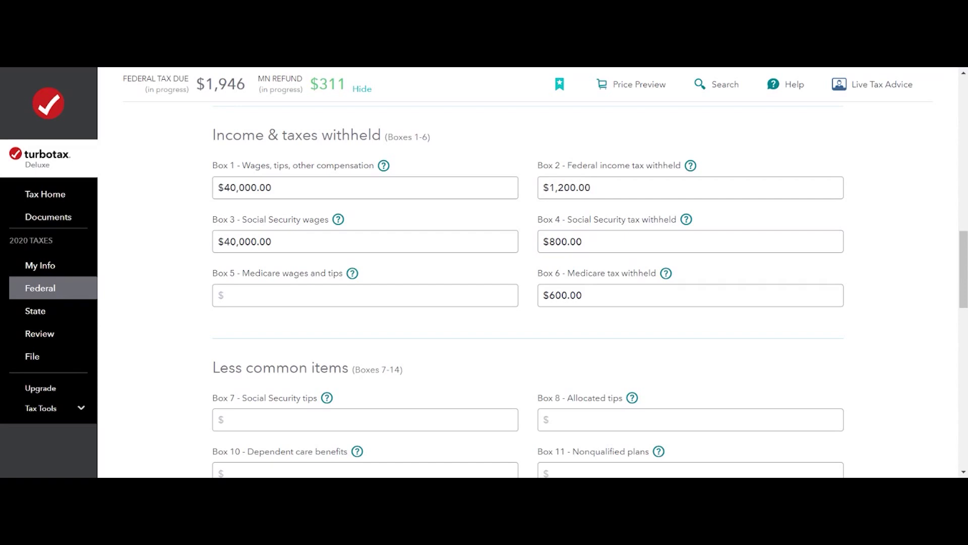
pyautogui.click(597, 191)
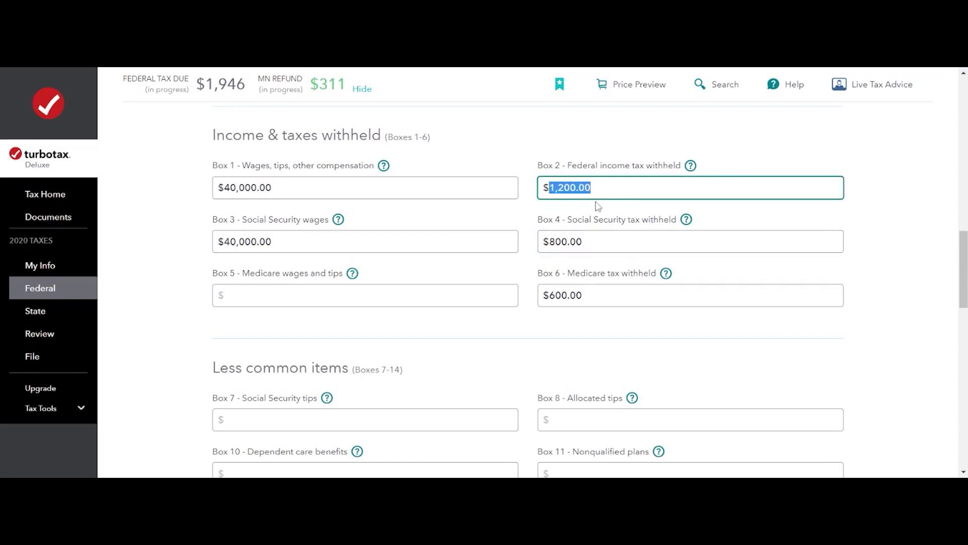
pyautogui.scroll(1, 605, 221)
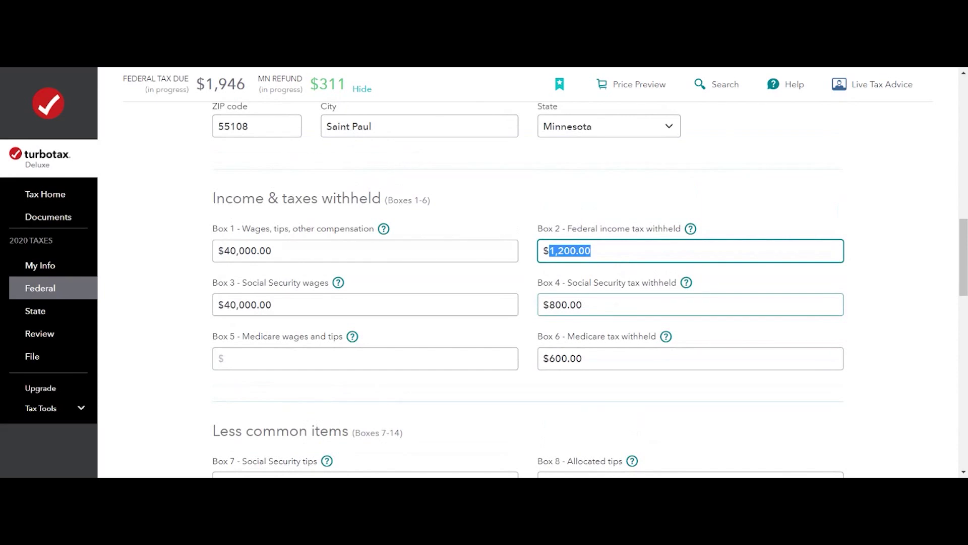
pyautogui.write('200')
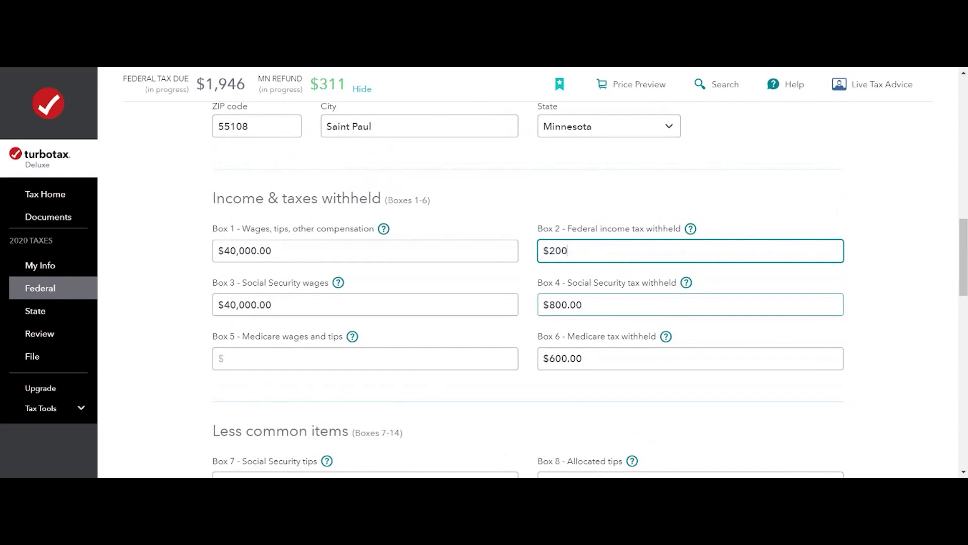
pyautogui.press('BackSpace')
pyautogui.press('BackSpace')
pyautogui.press('BackSpace')
pyautogui.write('3000')
pyautogui.click(774, 327)
# Submit the corrected W-2 and continue through the review of boxes 5, 6 and 7 and the tax-due summary.
pyautogui.scroll(-8, 770, 328)
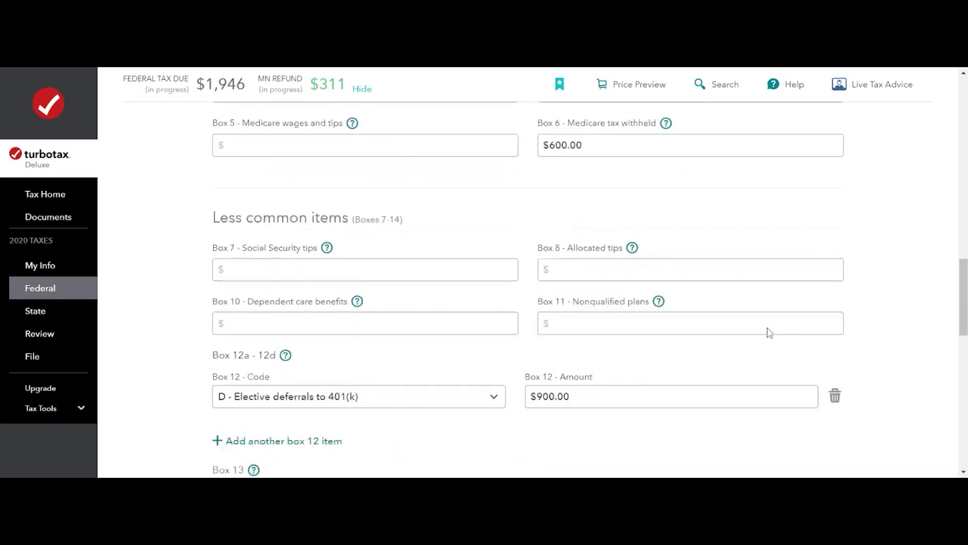
pyautogui.scroll(-5, 806, 383)
pyautogui.click(810, 395)
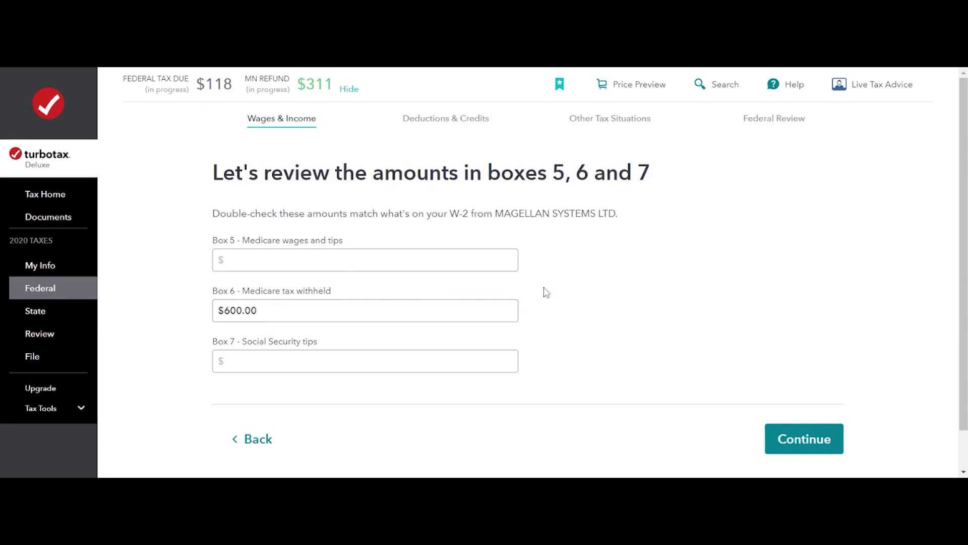
pyautogui.click(794, 442)
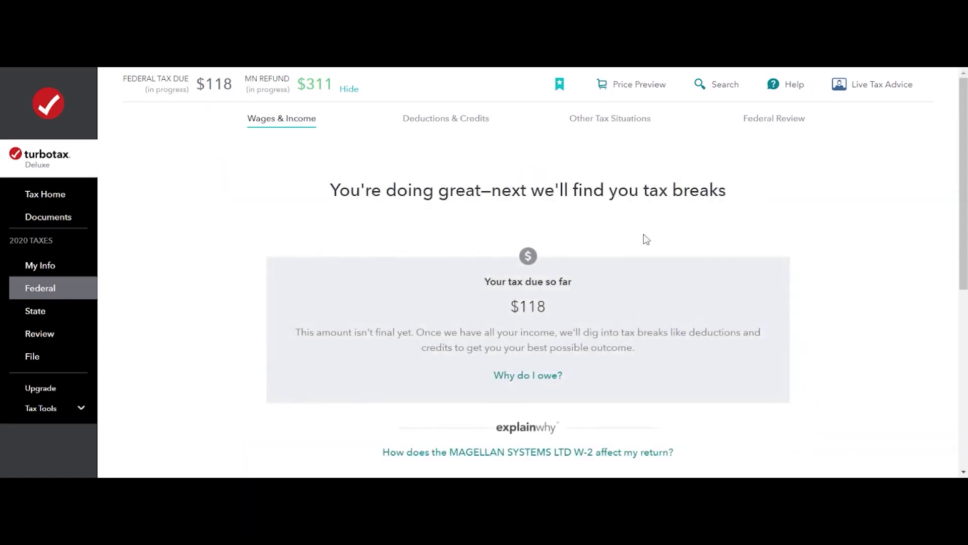
pyautogui.scroll(-5, 591, 268)
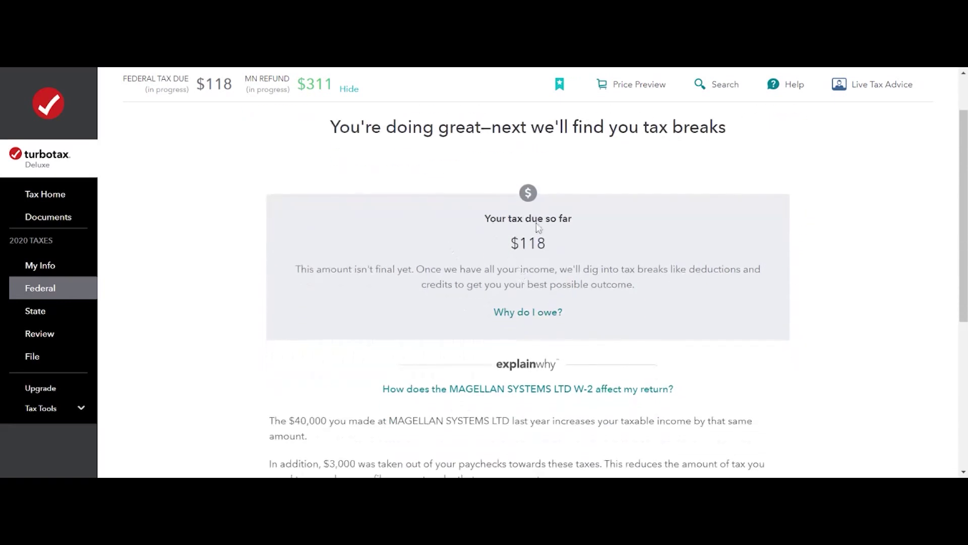
pyautogui.click(803, 456)
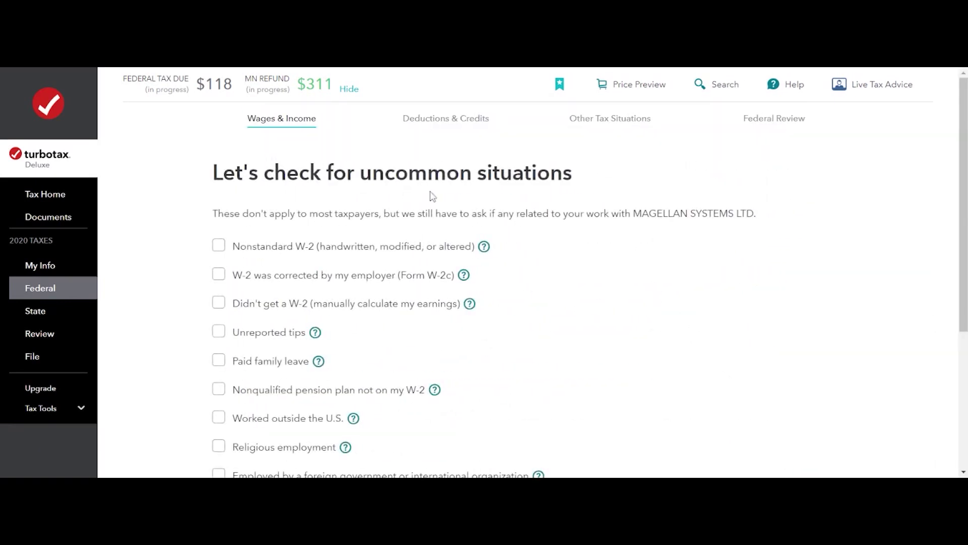
# Declare that none of the uncommon situations apply to the Magellan Systems job and continue past the W-2 summary.
pyautogui.scroll(-1, 557, 202)
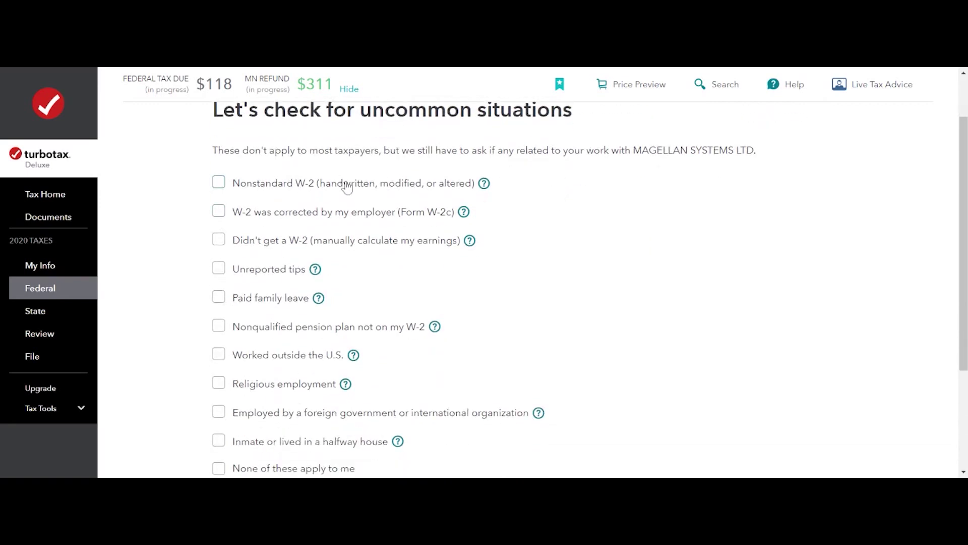
pyautogui.scroll(-1, 284, 302)
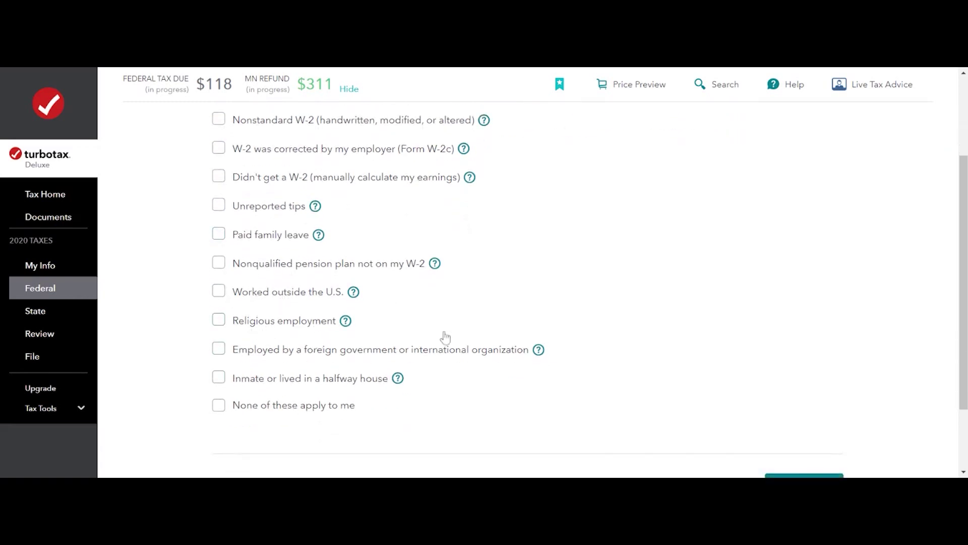
pyautogui.scroll(-1, 402, 353)
pyautogui.click(349, 344)
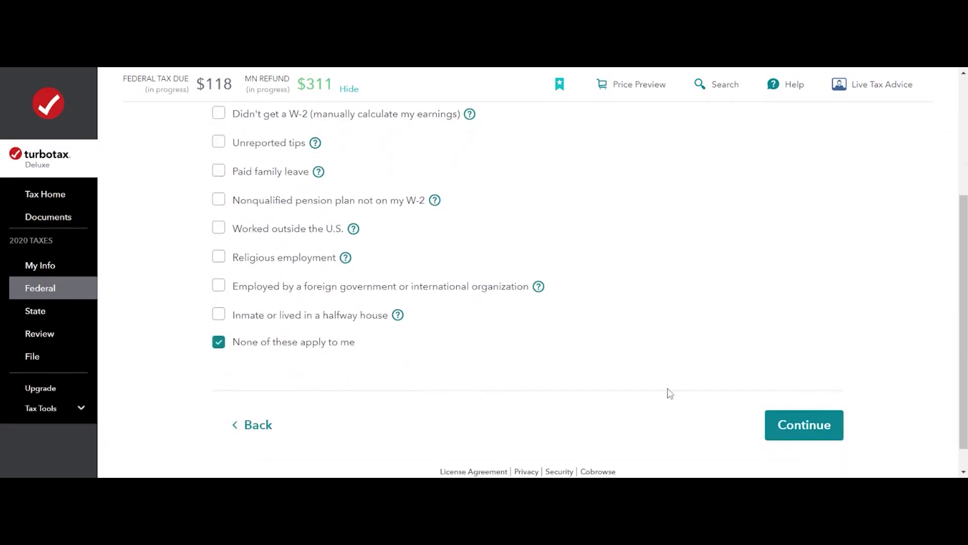
pyautogui.click(817, 420)
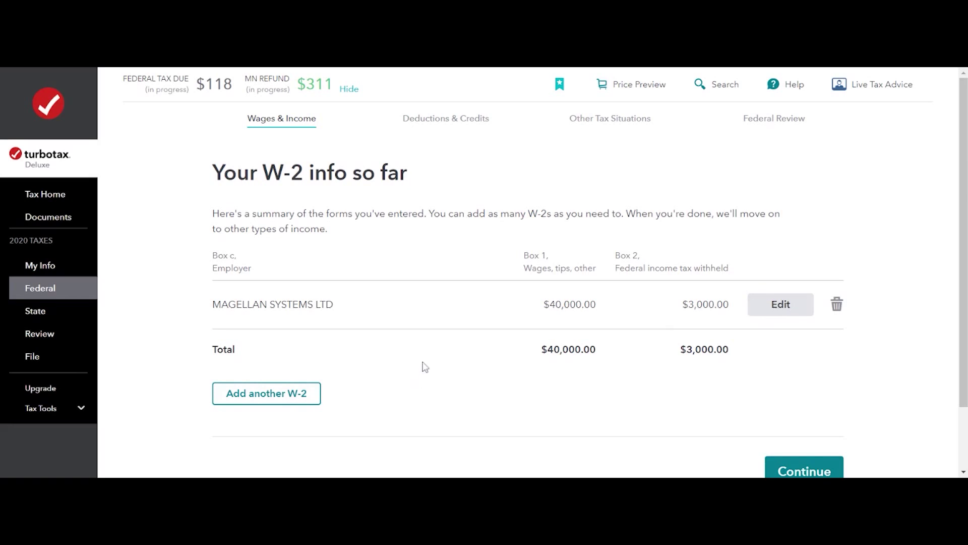
pyautogui.scroll(-2, 726, 380)
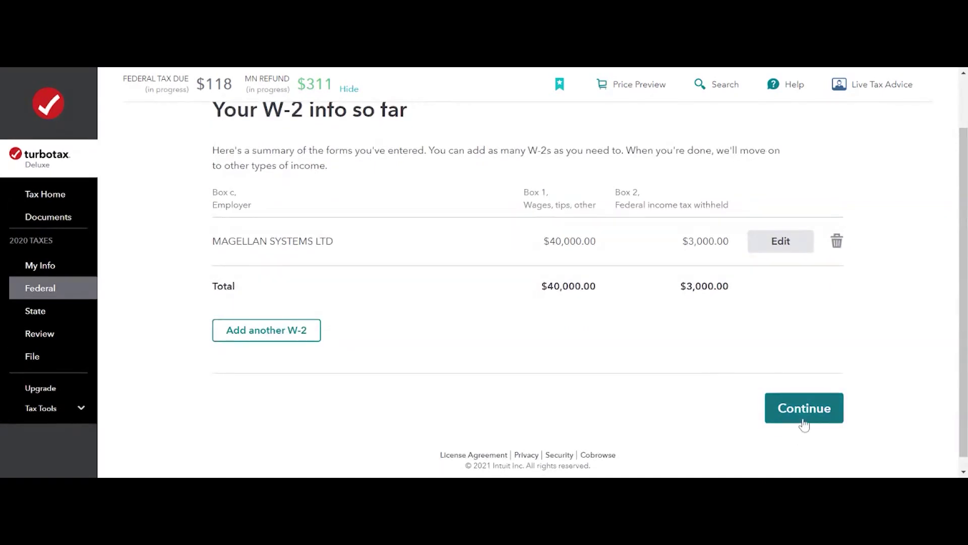
pyautogui.click(804, 425)
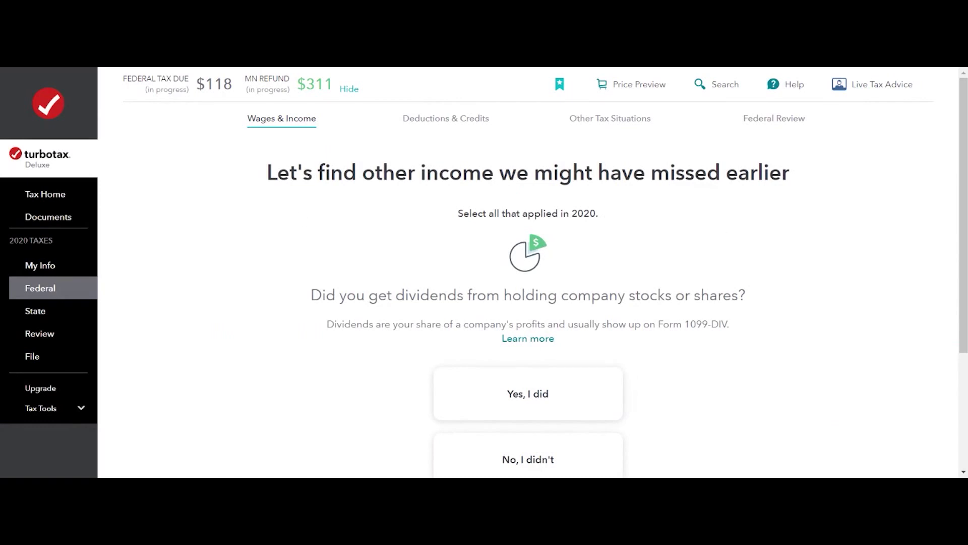
# Answer No to receiving stock dividends and to withdrawing money from a retirement plan in 2020.
pyautogui.scroll(-1, 418, 291)
pyautogui.scroll(-1, 339, 328)
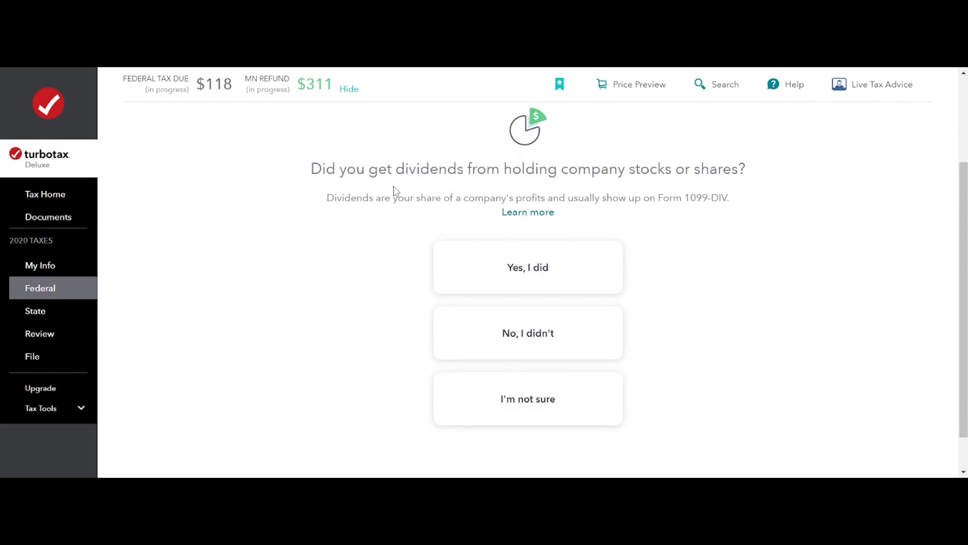
pyautogui.click(543, 335)
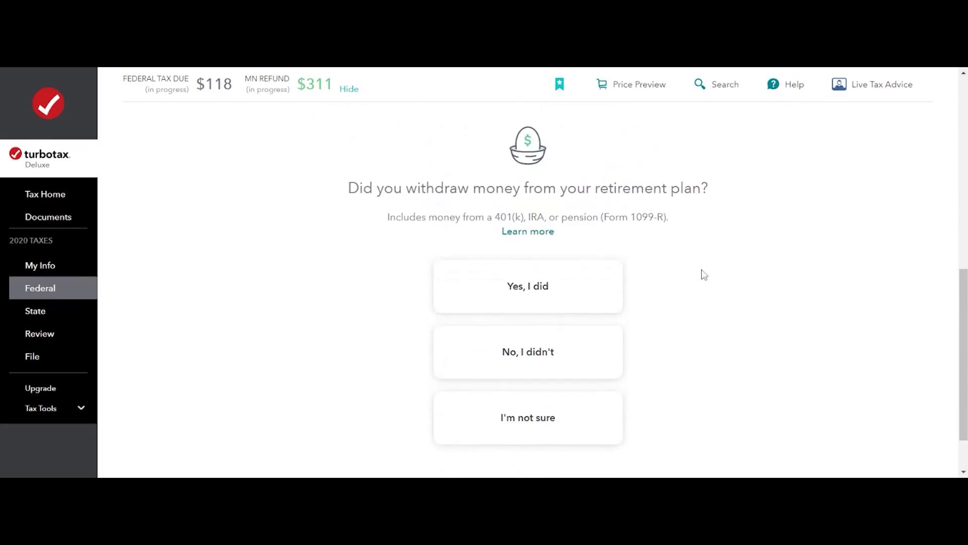
pyautogui.click(566, 376)
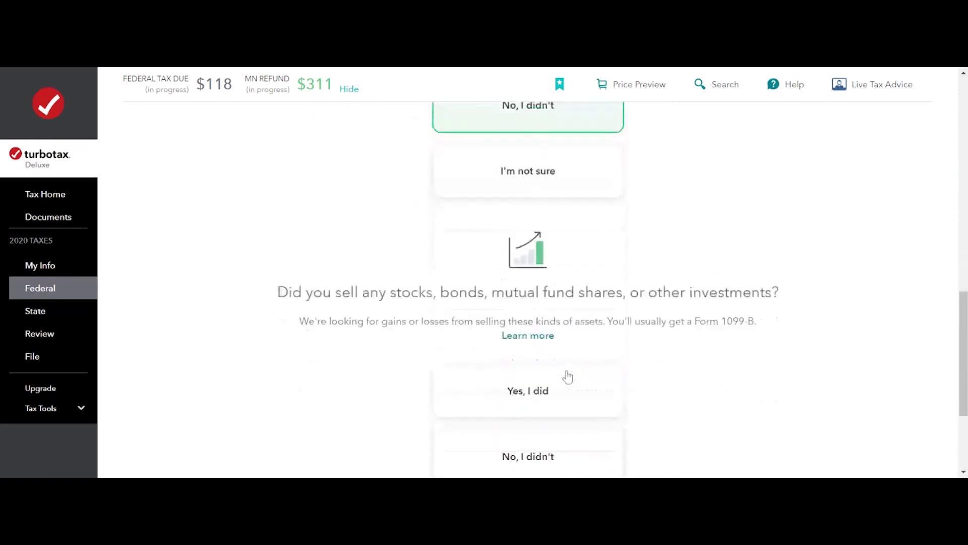
pyautogui.scroll(6, 567, 377)
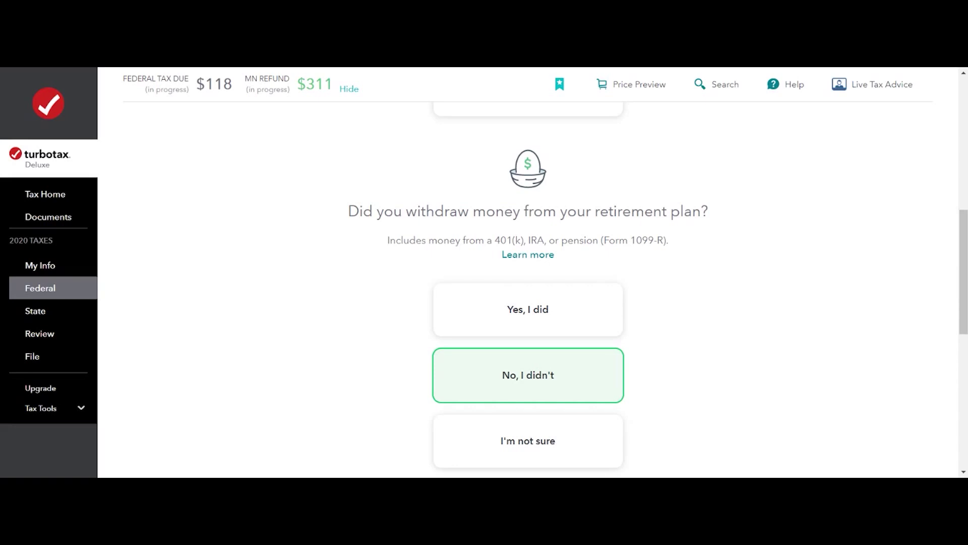
# Answer No to investment sales, work outside the United States, jury duty pay and foreign accounts, and continue to the income overview.
pyautogui.scroll(-1, 680, 280)
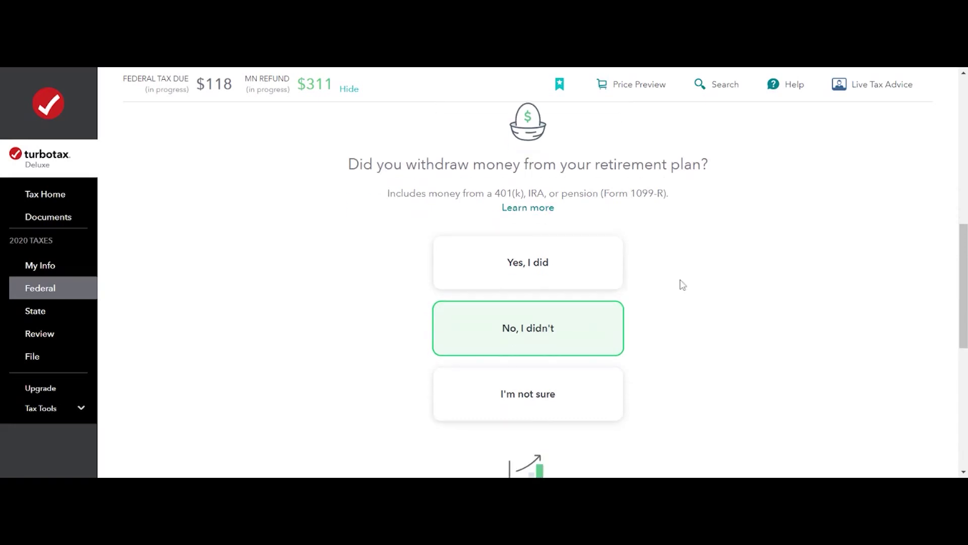
pyautogui.scroll(-3, 359, 395)
pyautogui.scroll(-2, 386, 353)
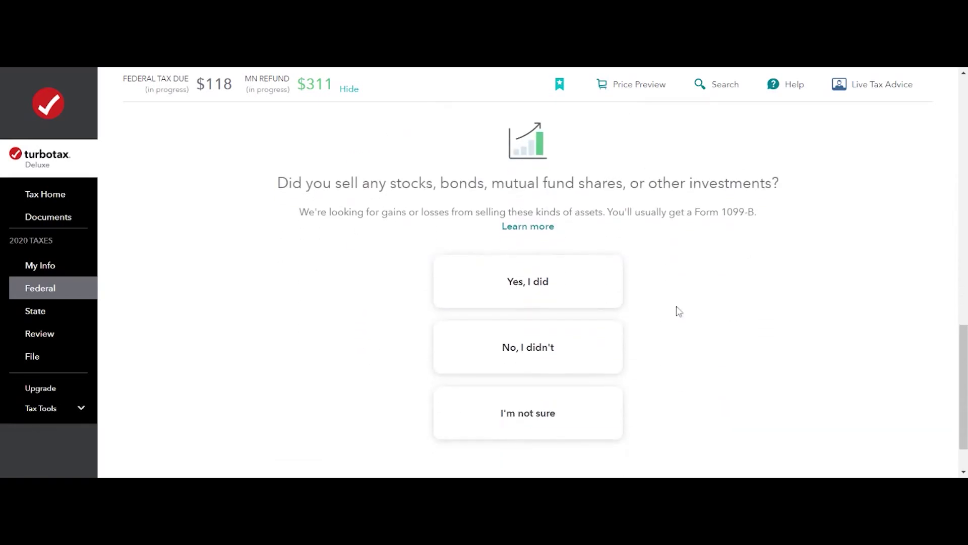
pyautogui.click(571, 362)
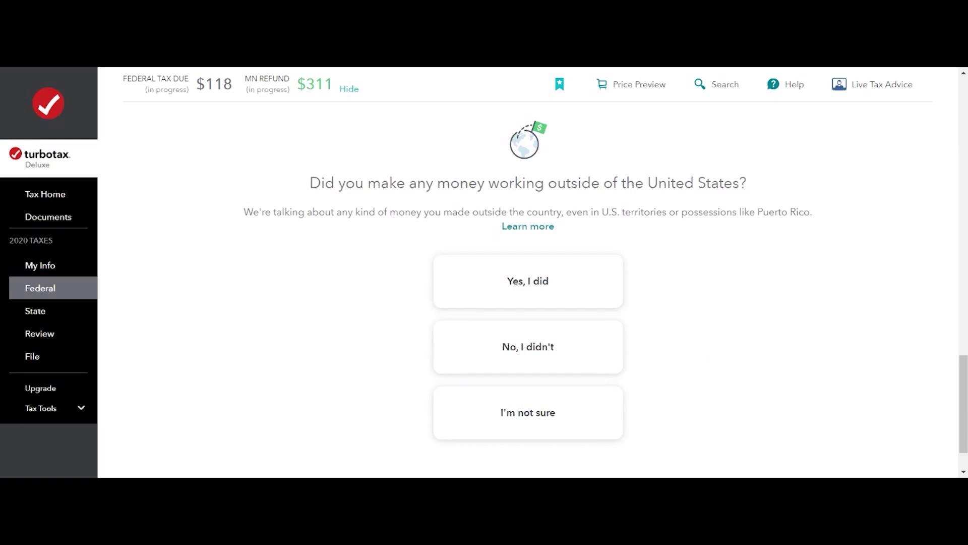
pyautogui.click(572, 366)
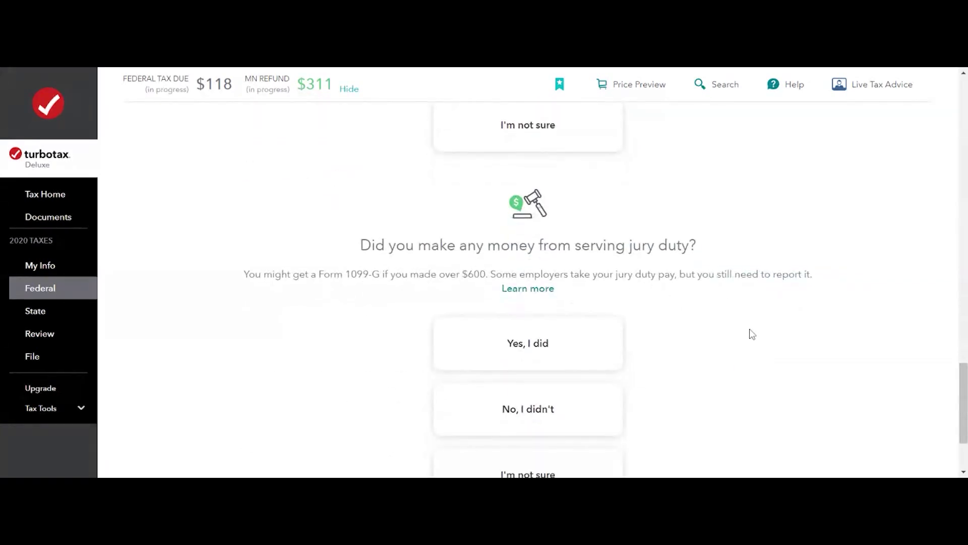
pyautogui.click(596, 366)
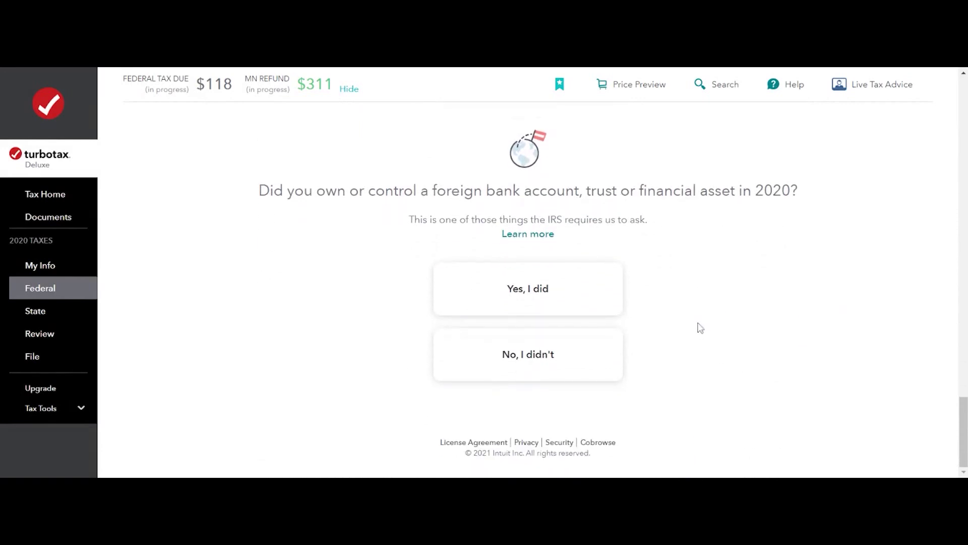
pyautogui.click(557, 358)
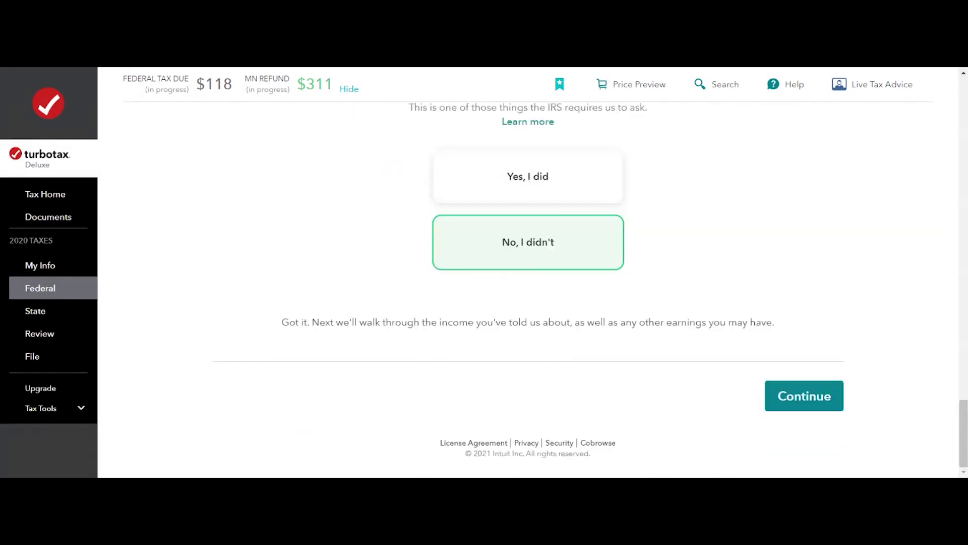
pyautogui.click(823, 397)
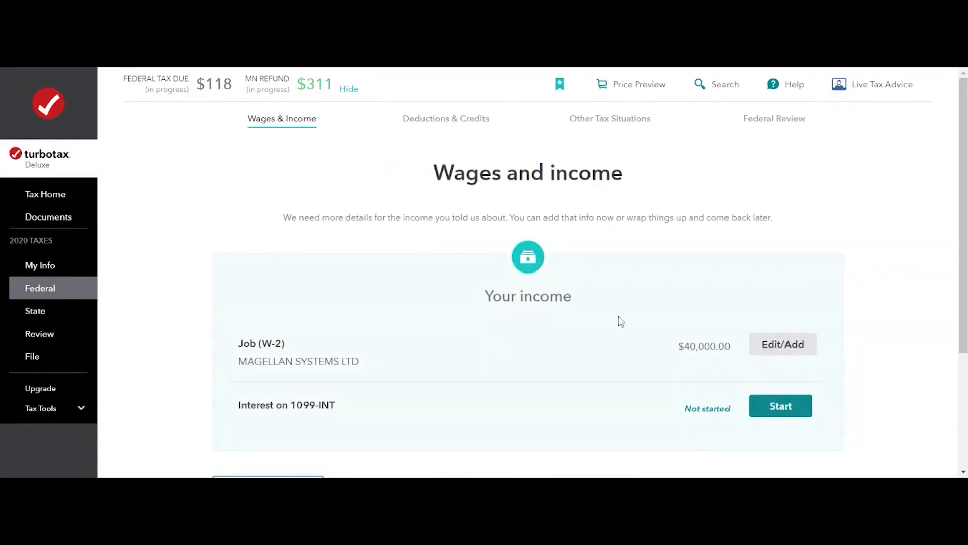
# Start the Interest on 1099-INT section, answer Yes to having interest to report, and continue to the bank import.
pyautogui.scroll(-1, 609, 271)
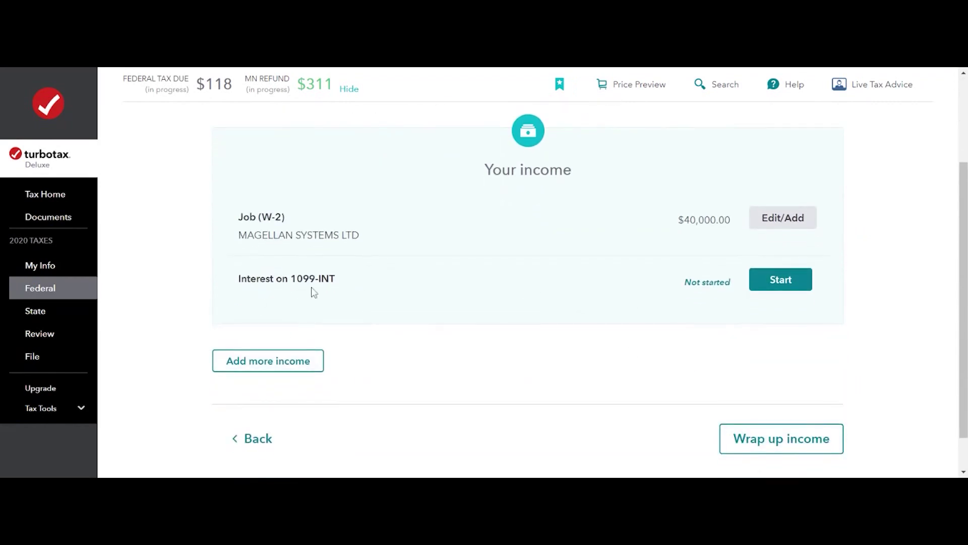
pyautogui.click(780, 291)
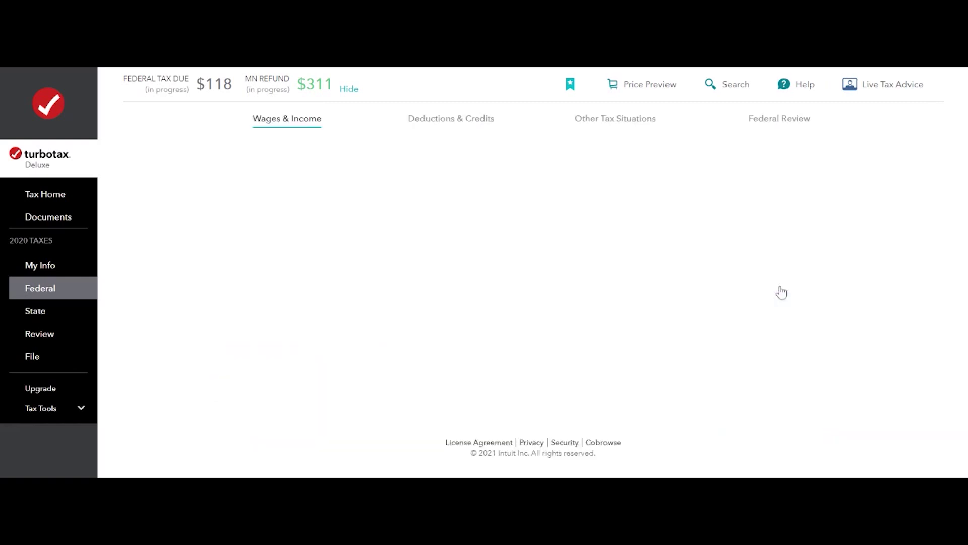
pyautogui.scroll(-4, 610, 378)
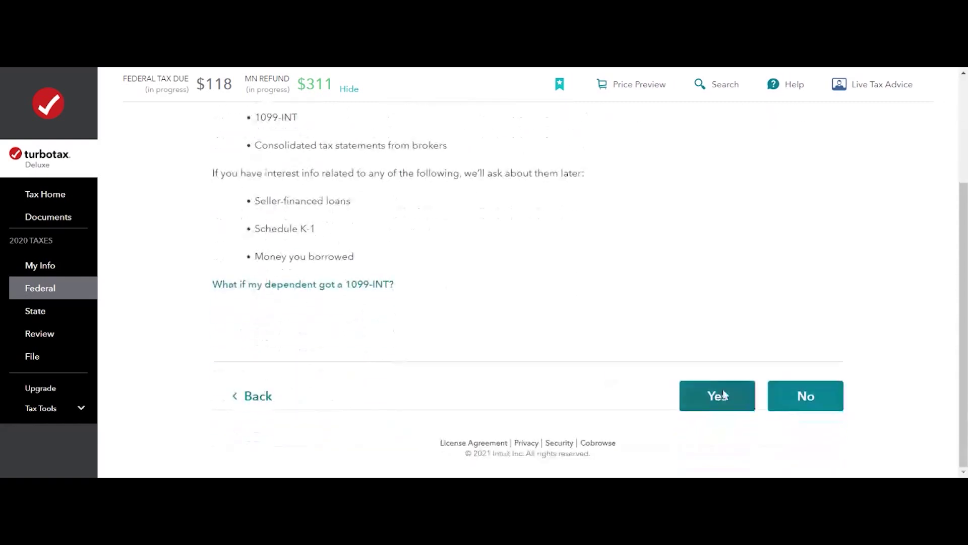
pyautogui.scroll(3, 807, 404)
pyautogui.scroll(-3, 656, 281)
pyautogui.click(728, 410)
pyautogui.click(832, 417)
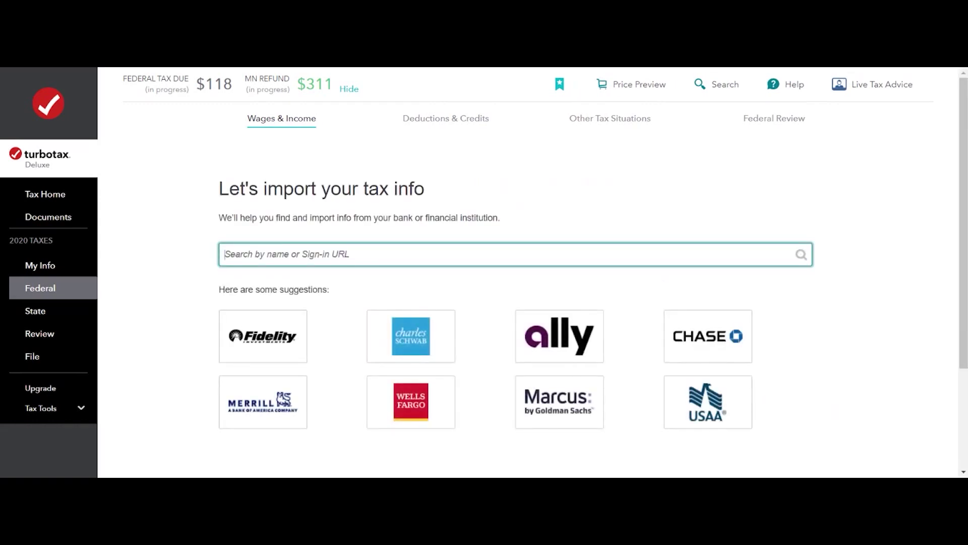
# Choose Chase as the import source, then leave its sign-in form to change how the 1099-INT is entered.
pyautogui.scroll(-1, 731, 282)
pyautogui.click(731, 283)
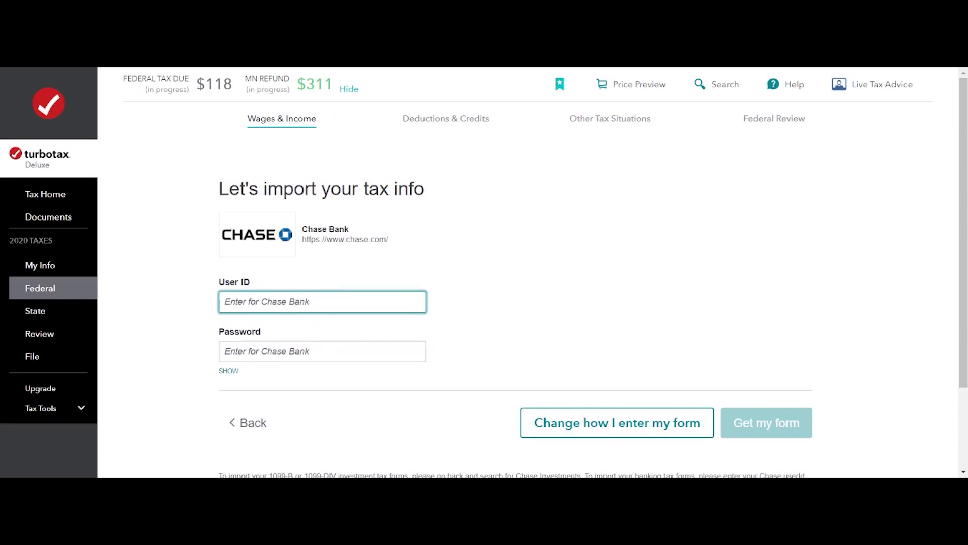
pyautogui.click(564, 418)
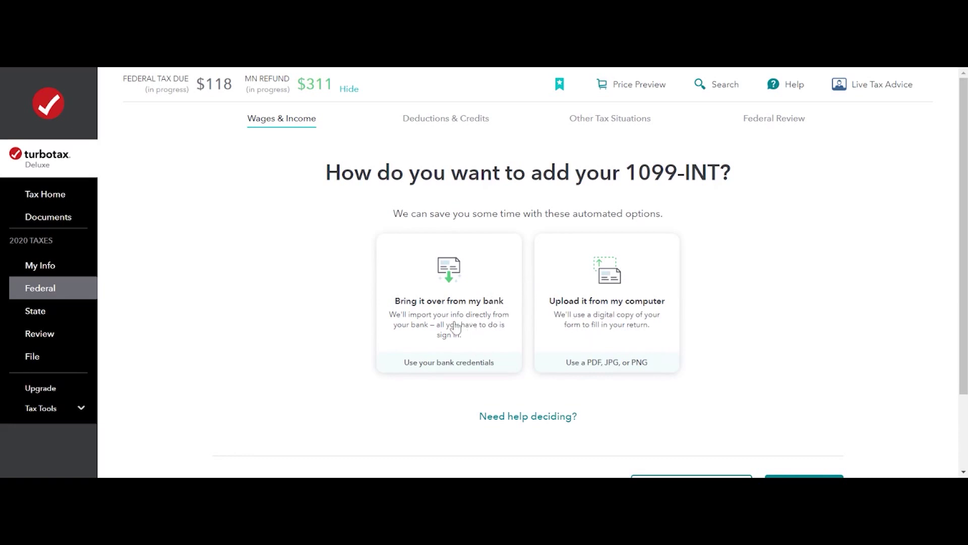
# Choose to enter the 1099-INT manually, with Chase as the payer and $100.00 as Box 1 interest income.
pyautogui.scroll(-2, 639, 336)
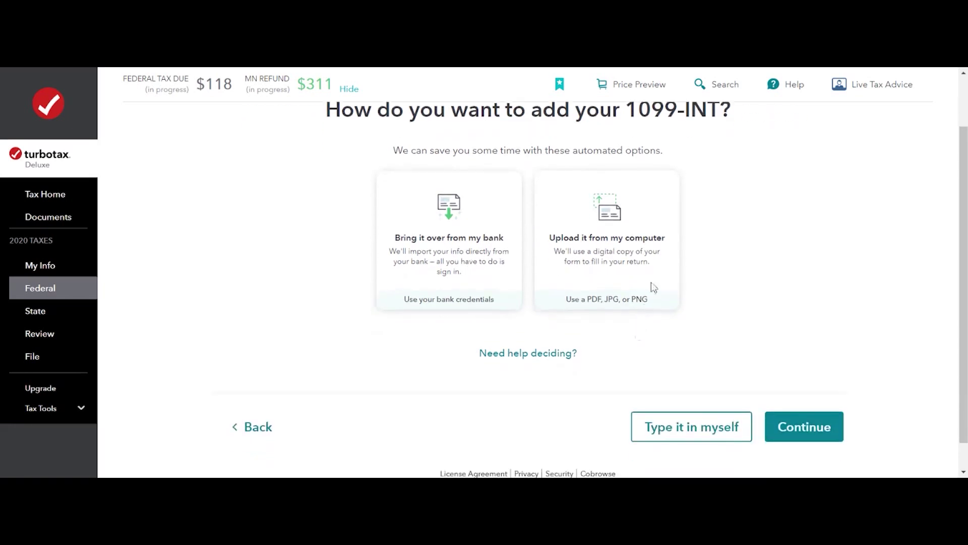
pyautogui.click(723, 427)
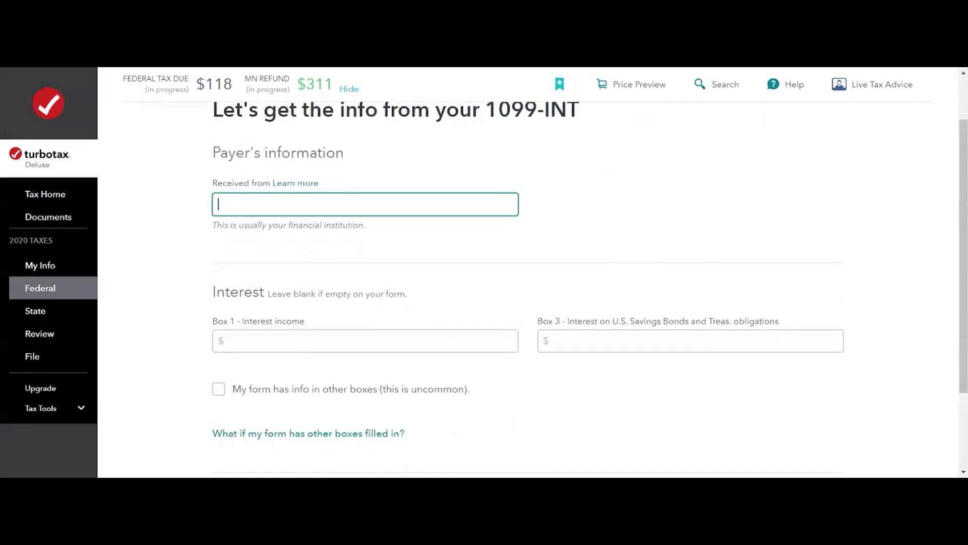
pyautogui.write('Chase')
pyautogui.hotkey('ctrl', 'a')
pyautogui.write('CH')
pyautogui.write('hase')
pyautogui.click(406, 338)
pyautogui.scroll(-1, 502, 276)
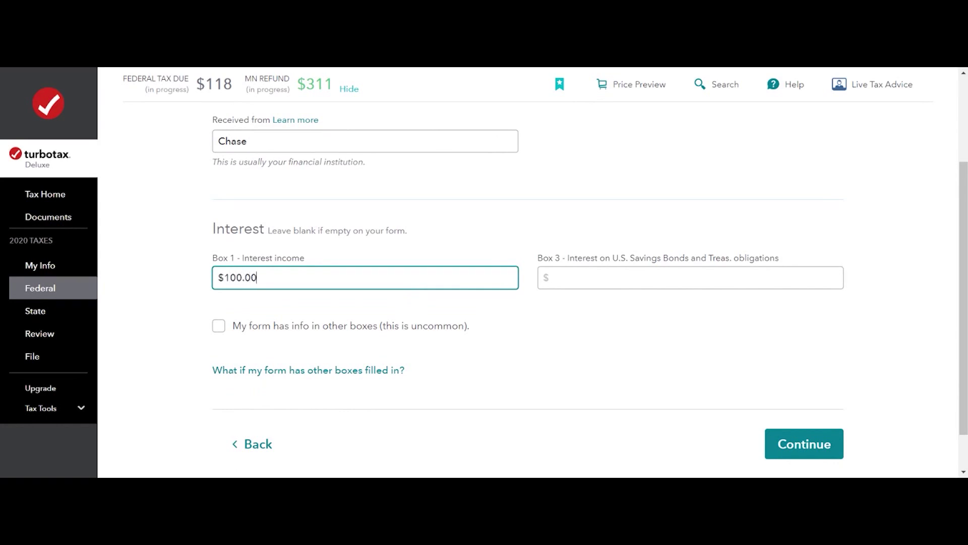
# Set Box 3 interest on U.S. Savings Bonds to $0 and submit the 1099-INT form without other boxes.
pyautogui.press('Tab')
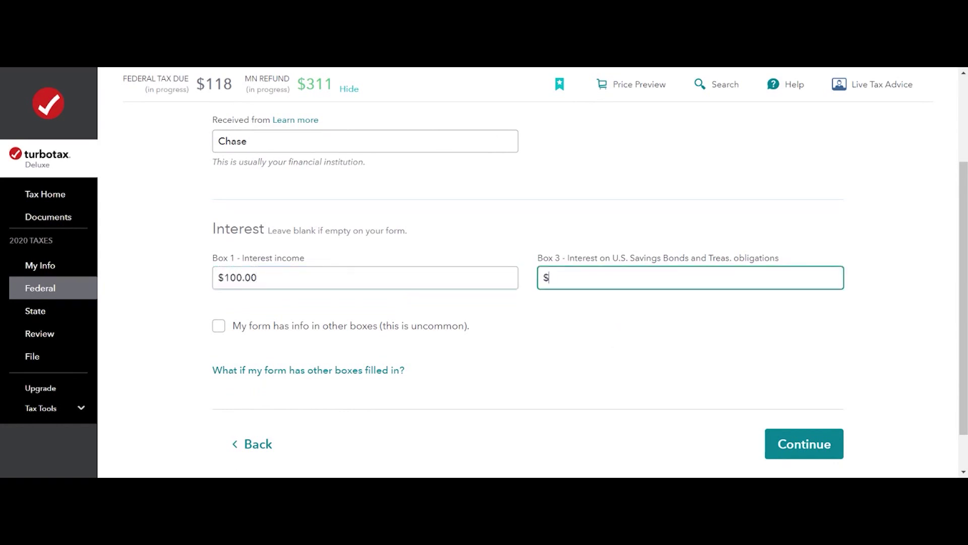
pyautogui.write('0')
pyautogui.click(728, 318)
pyautogui.scroll(-1, 709, 328)
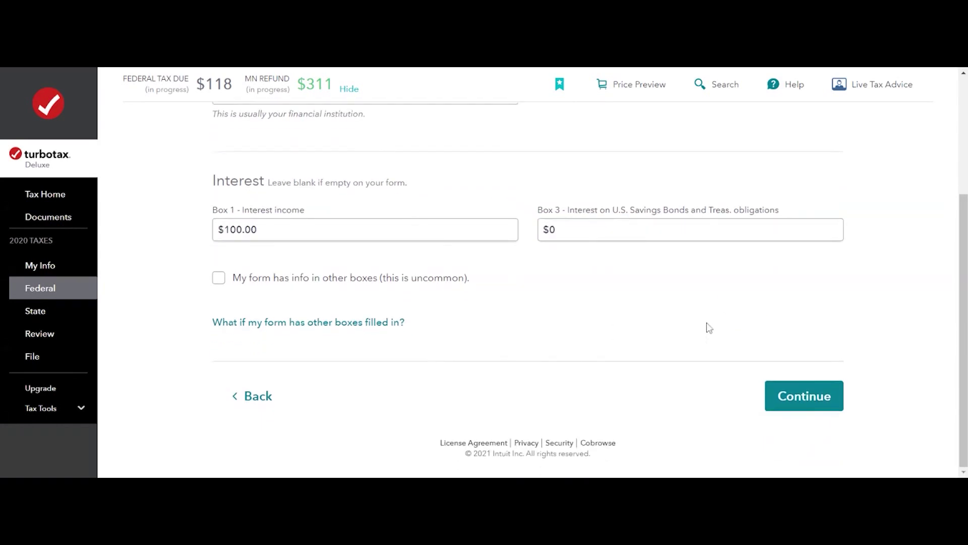
pyautogui.scroll(4, 709, 346)
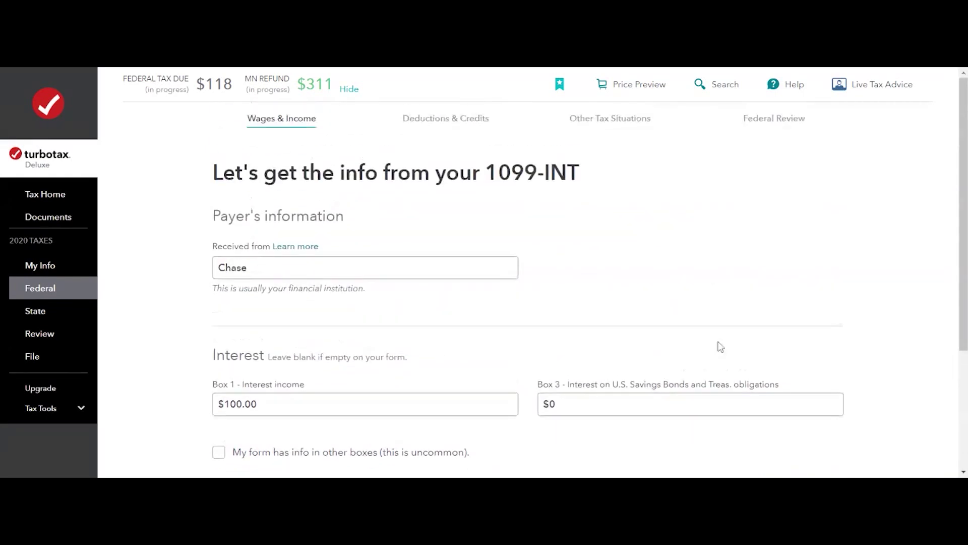
pyautogui.scroll(-4, 720, 347)
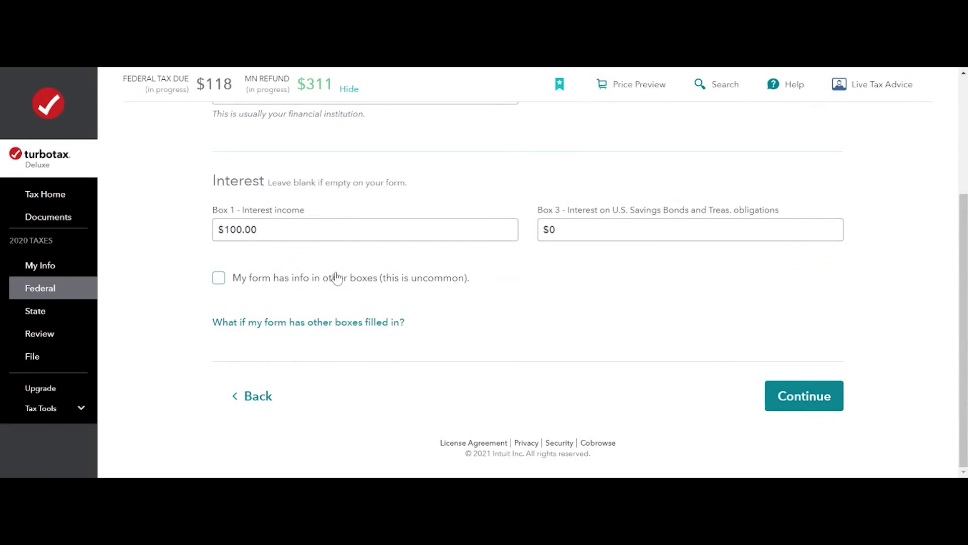
pyautogui.click(783, 387)
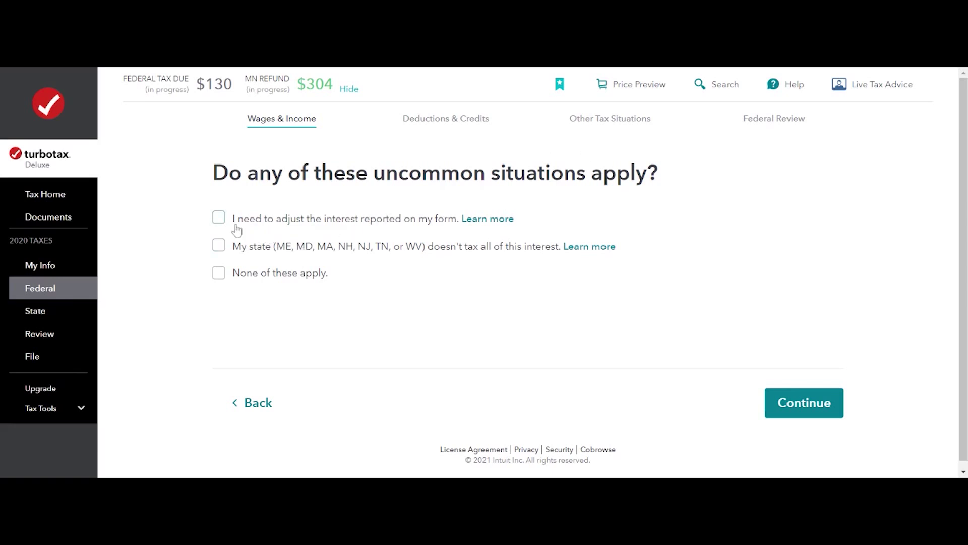
# Declare that none of the uncommon interest situations apply and finish the 1099-INT section.
pyautogui.click(220, 275)
pyautogui.click(789, 412)
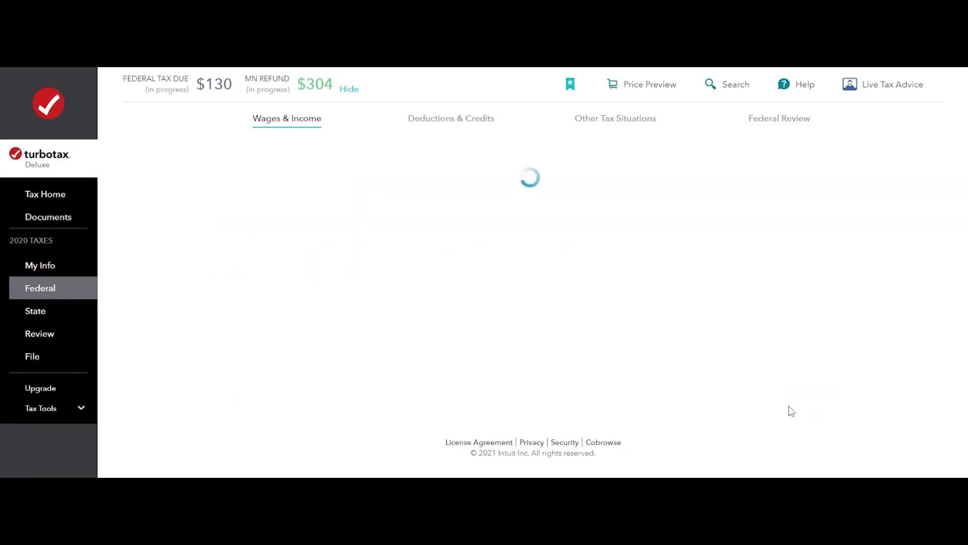
pyautogui.scroll(-3, 730, 346)
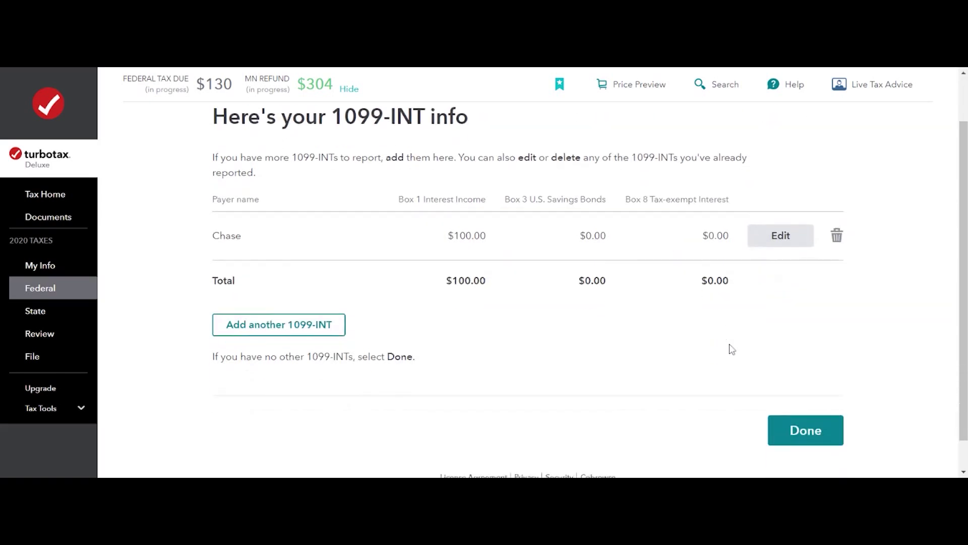
pyautogui.click(802, 429)
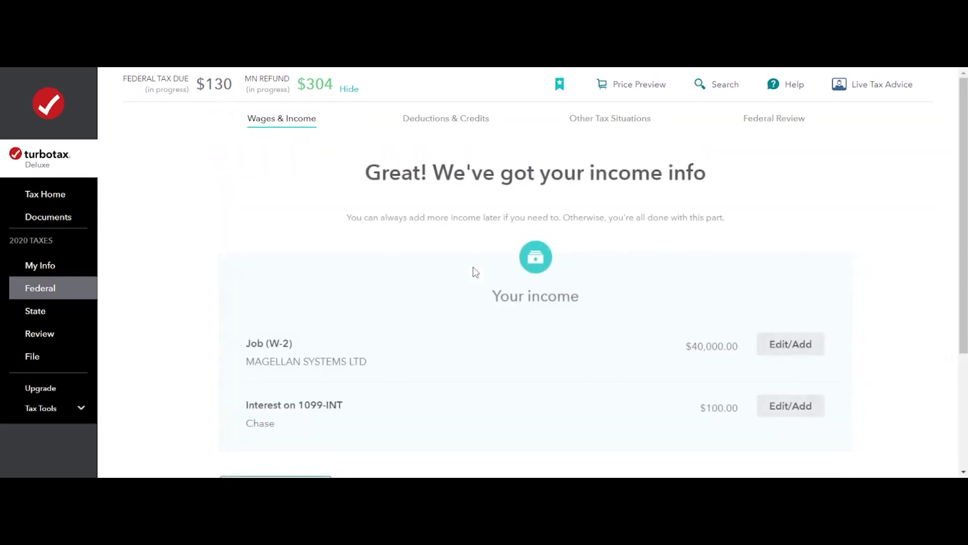
# Wrap up the income section and decline the Live Deluxe and MAX upgrade offers.
pyautogui.scroll(-3, 337, 262)
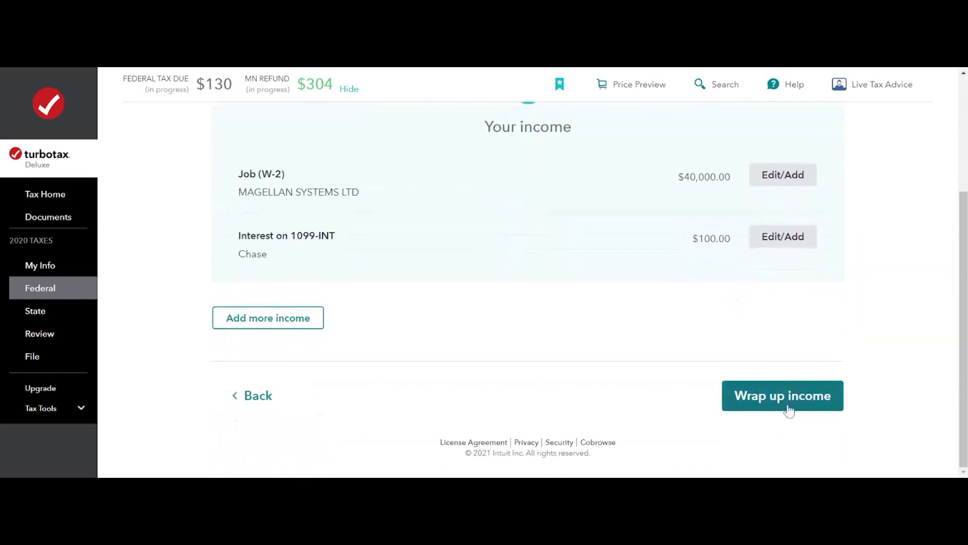
pyautogui.click(788, 407)
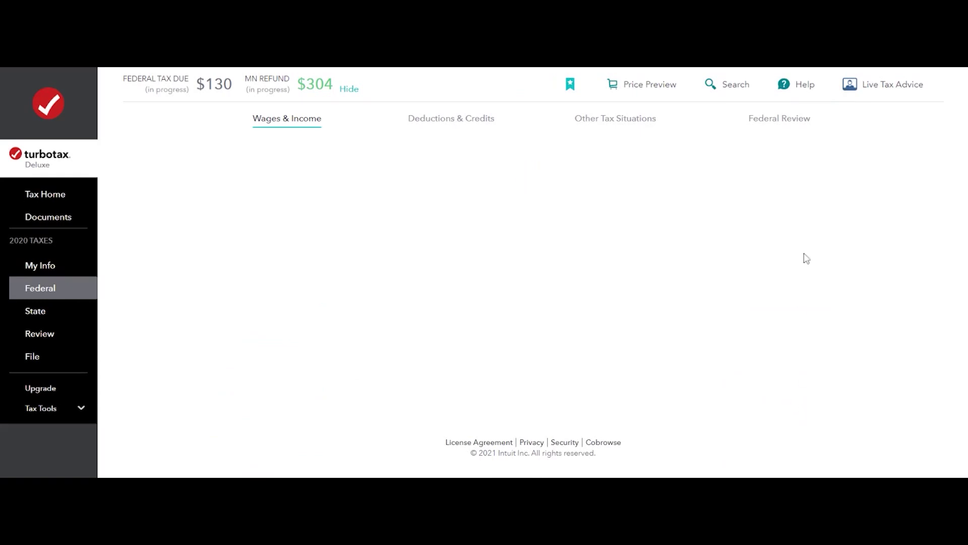
pyautogui.scroll(-3, 790, 263)
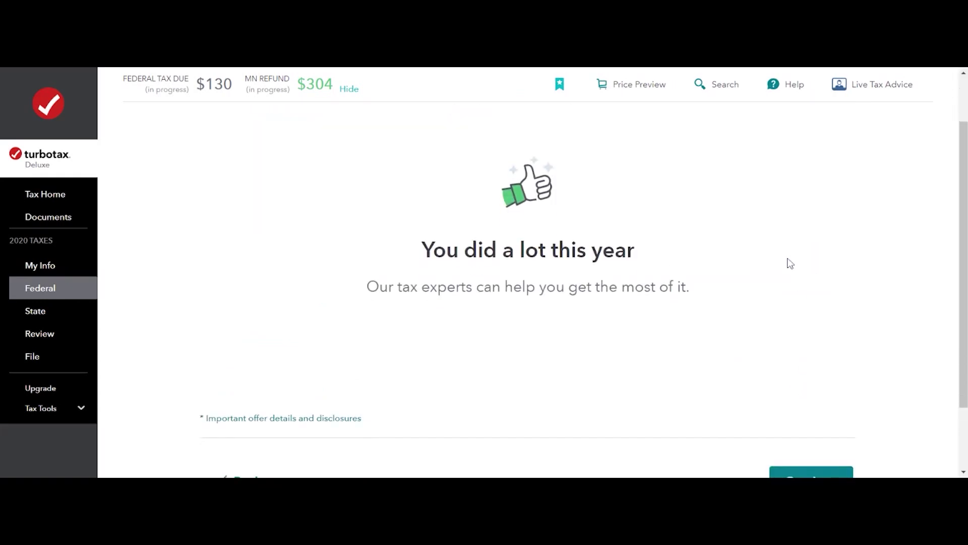
pyautogui.click(826, 410)
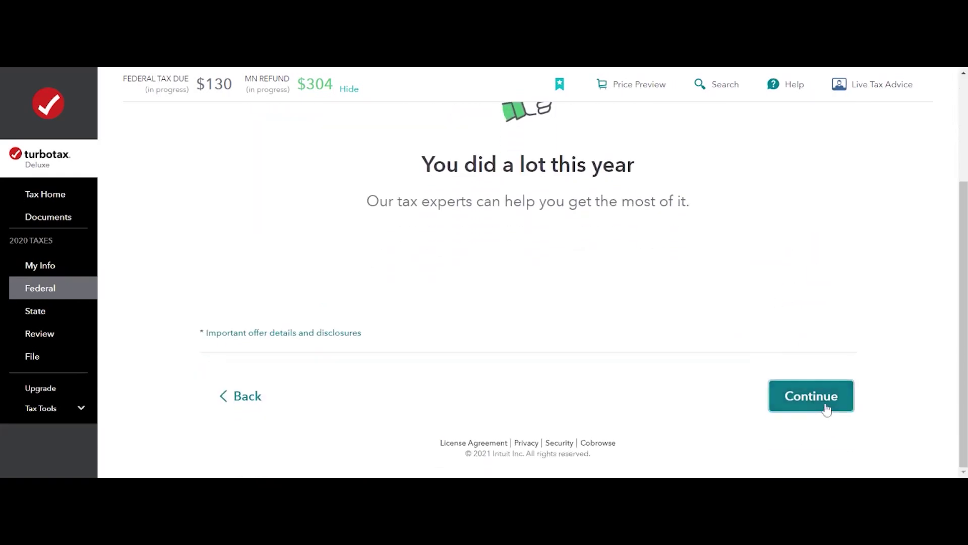
pyautogui.scroll(-12, 709, 268)
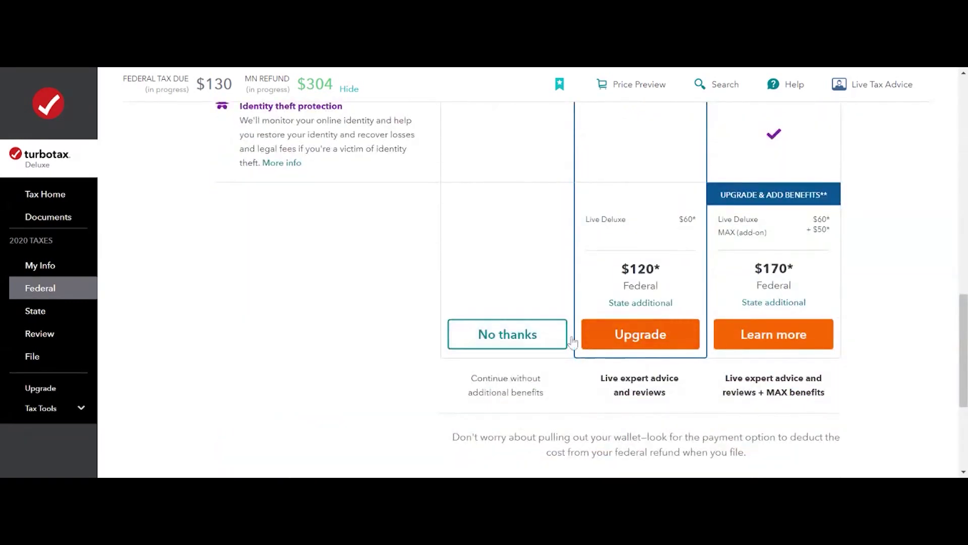
pyautogui.click(529, 337)
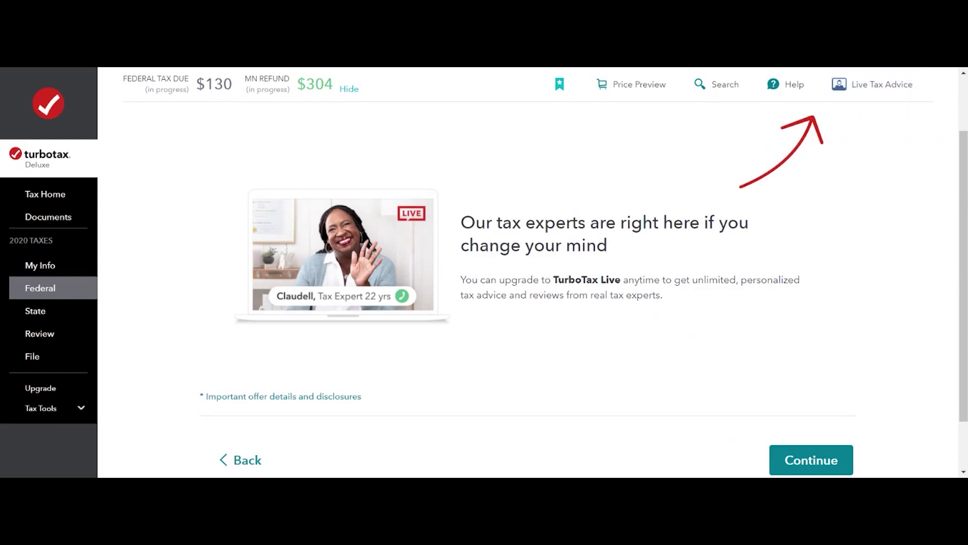
pyautogui.scroll(-1, 666, 385)
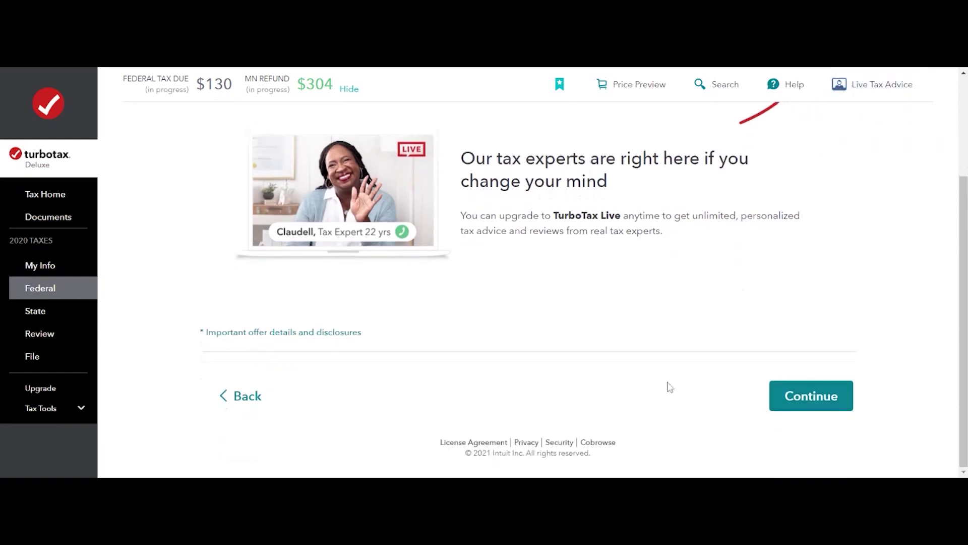
pyautogui.click(821, 399)
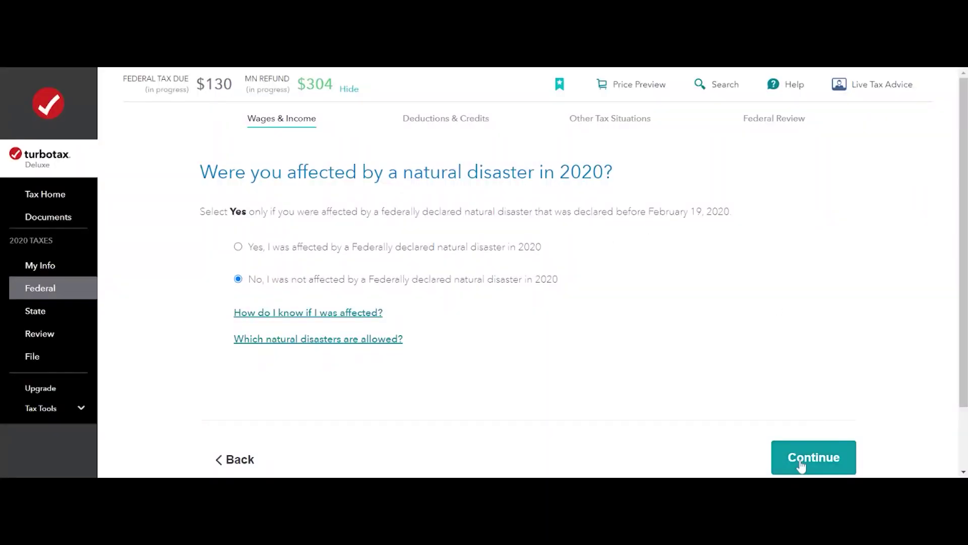
# Keep No for being affected by a natural disaster and answer No to virtual currency transactions in 2020.
pyautogui.click(801, 461)
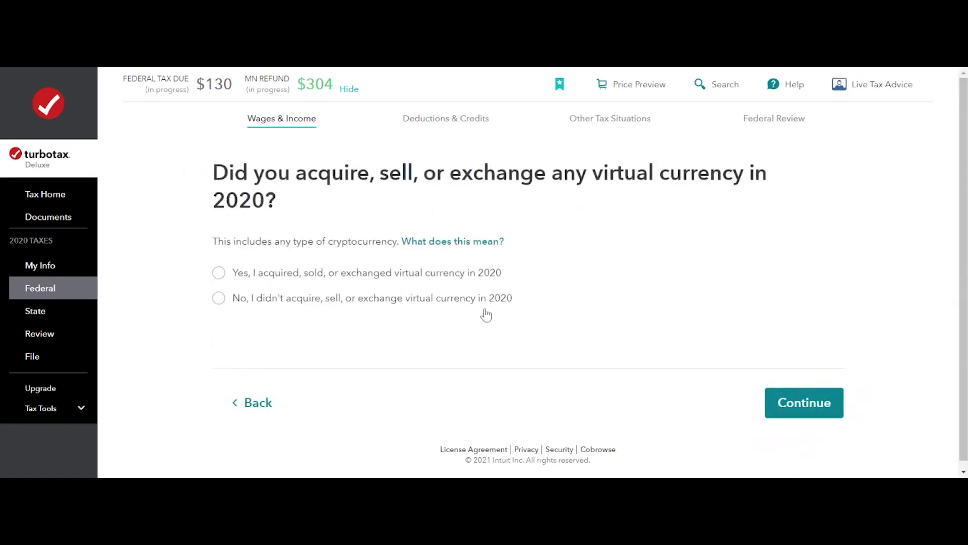
pyautogui.click(492, 307)
pyautogui.click(823, 409)
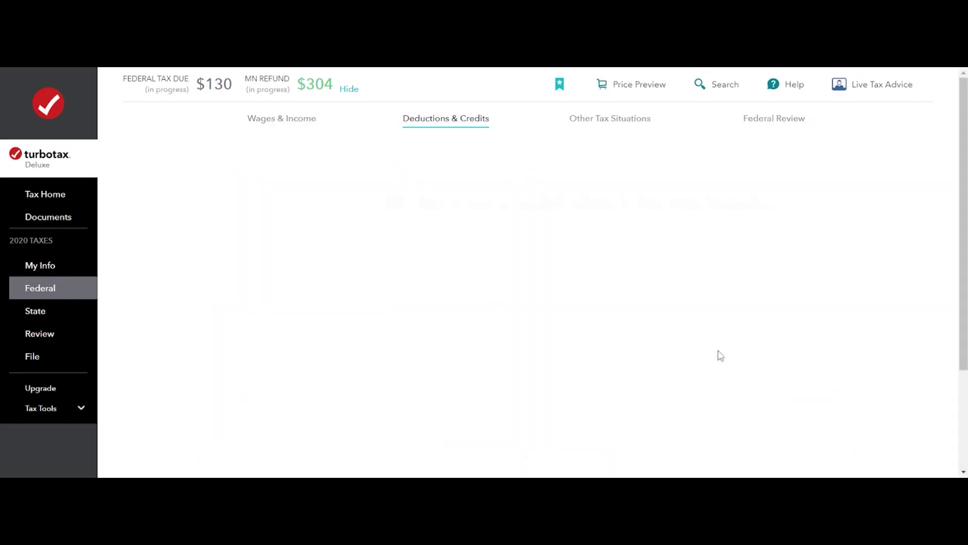
# Start the Deductions & Credits section and proceed to the questions that confirm the biggest deduction.
pyautogui.scroll(-3, 617, 311)
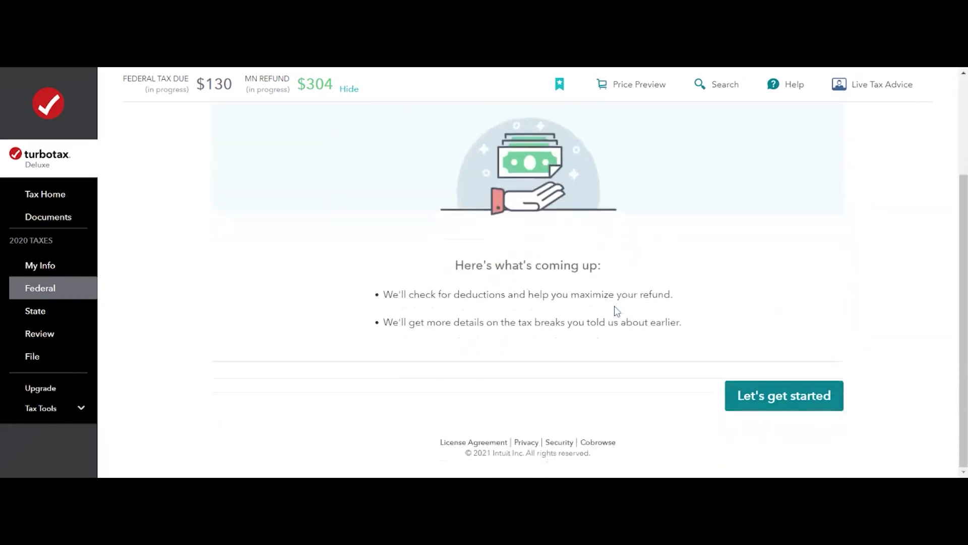
pyautogui.click(804, 403)
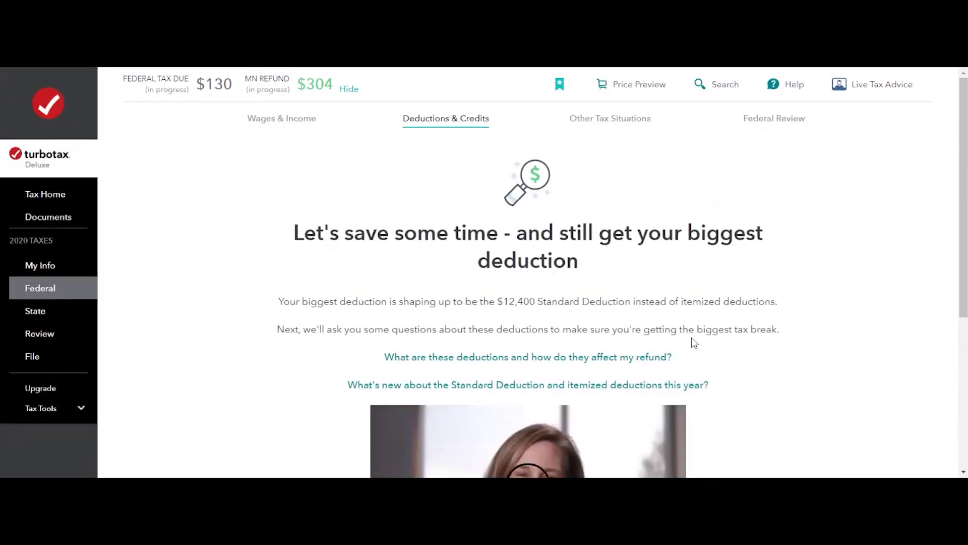
pyautogui.scroll(-5, 729, 281)
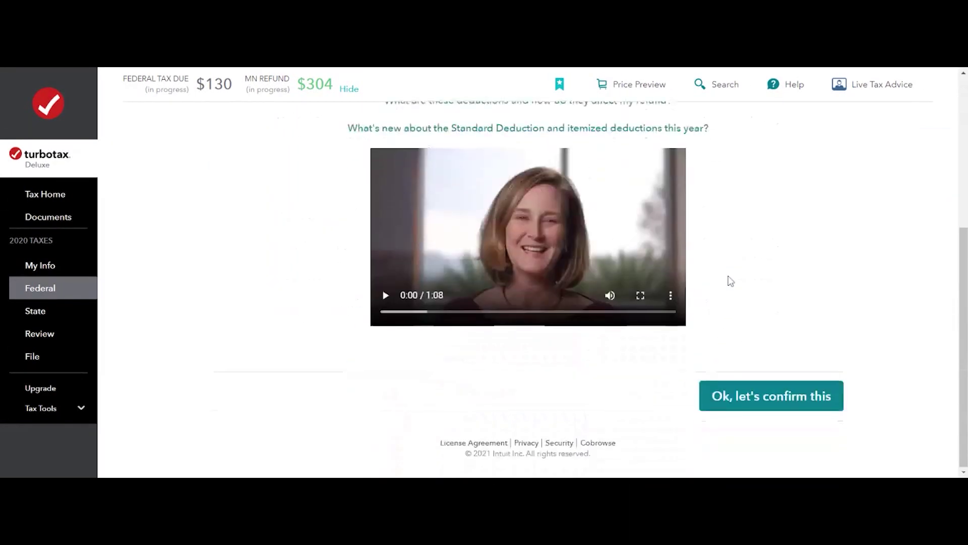
pyautogui.click(745, 397)
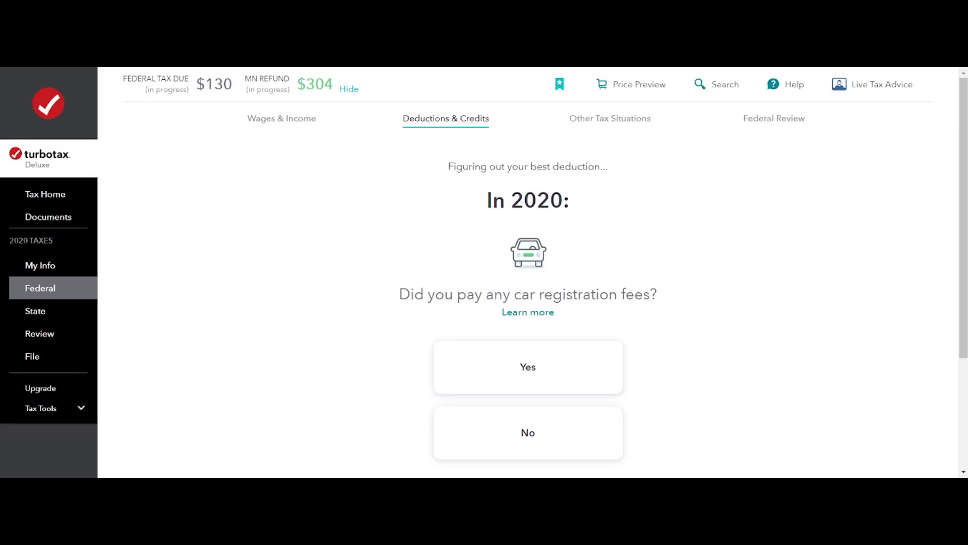
# Answer No to paying car registration fees and choose $1 - $2,300 for charity donations.
pyautogui.scroll(-2, 588, 279)
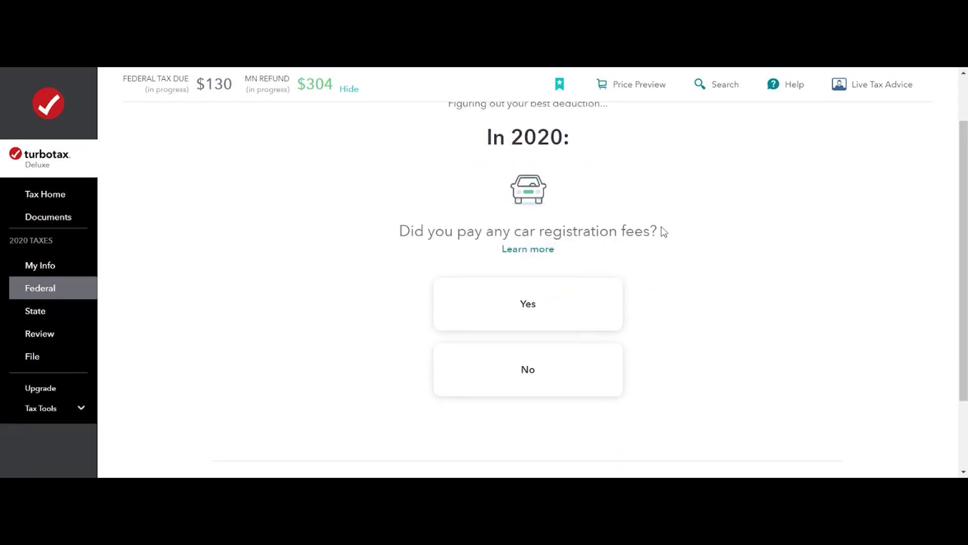
pyautogui.click(552, 382)
pyautogui.click(578, 399)
pyautogui.scroll(-3, 691, 378)
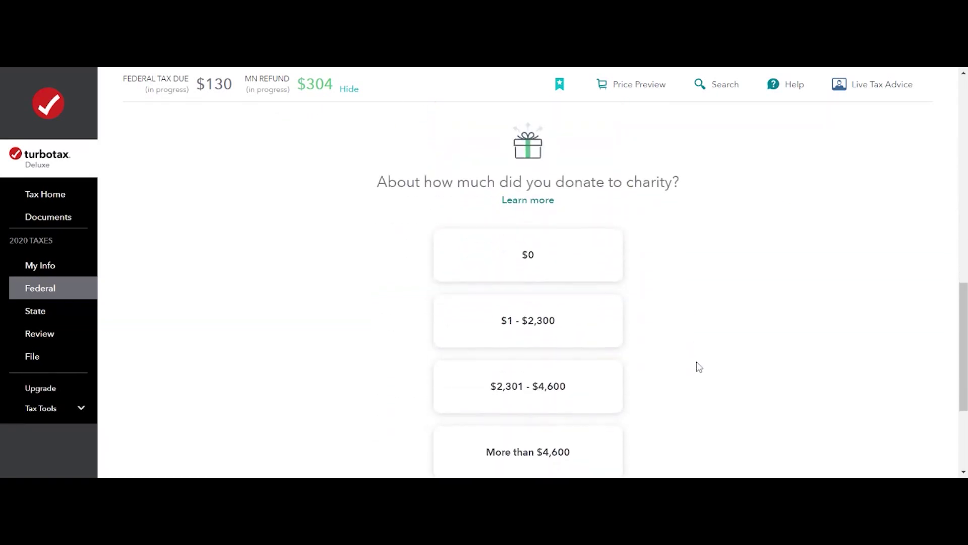
pyautogui.click(583, 265)
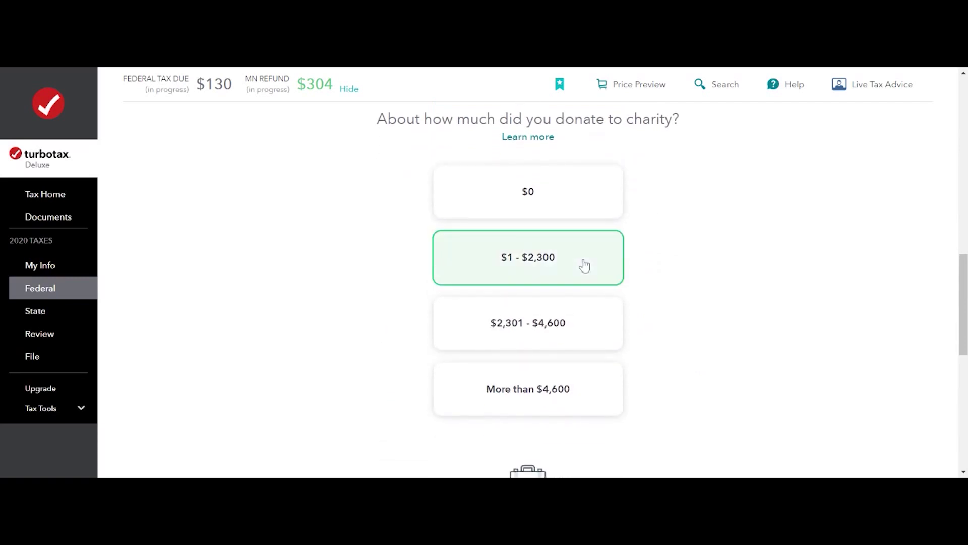
# Choose $0 for medical expenses and submit the deduction answers.
pyautogui.scroll(5, 409, 345)
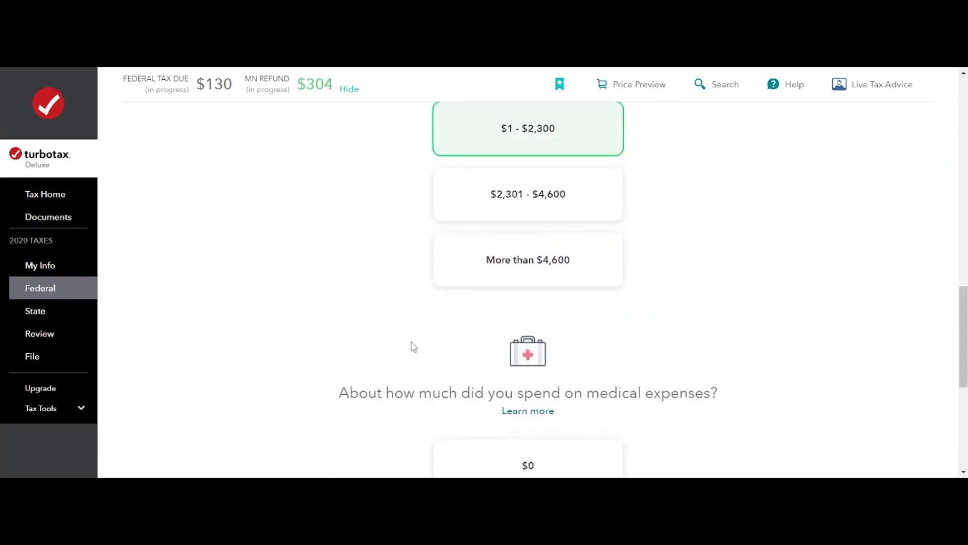
pyautogui.scroll(1, 544, 232)
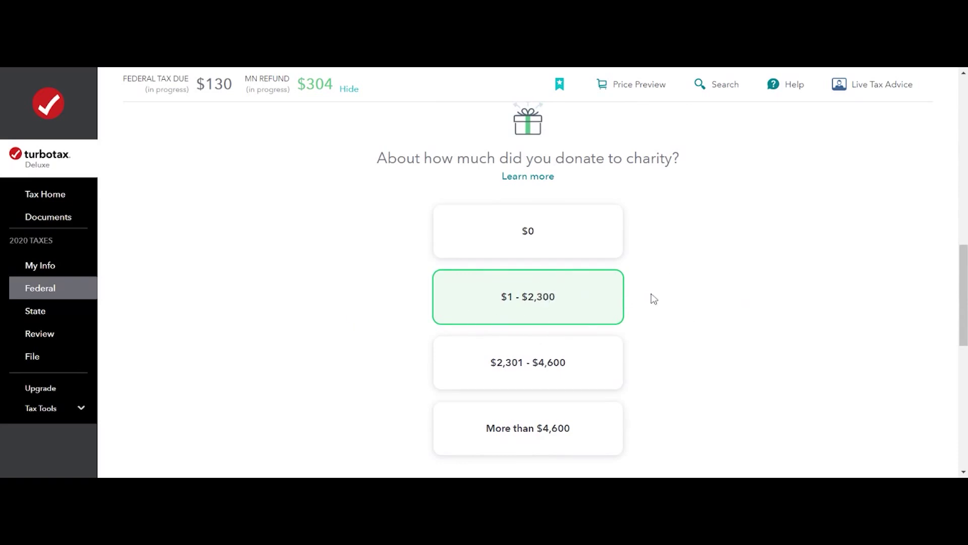
pyautogui.scroll(-5, 386, 326)
pyautogui.scroll(-3, 388, 330)
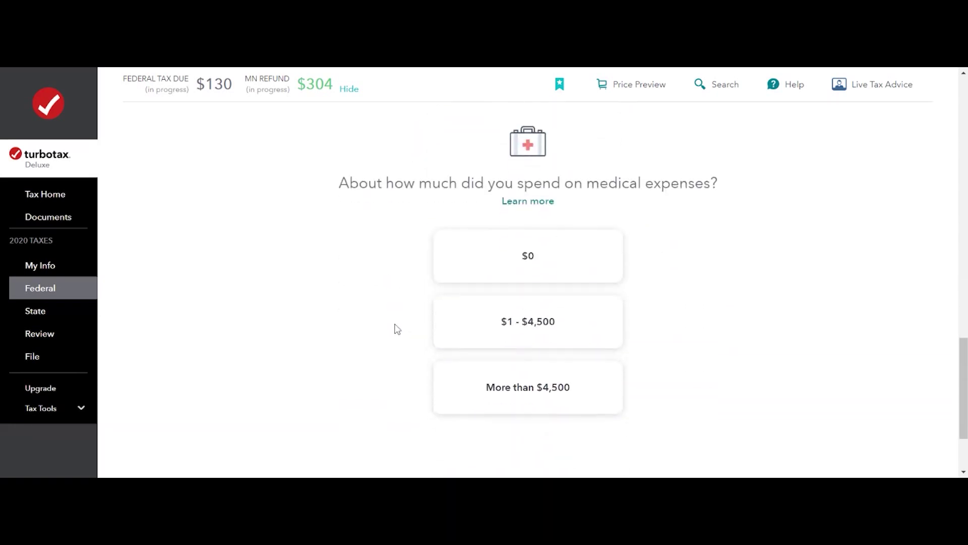
pyautogui.click(555, 260)
pyautogui.scroll(-2, 580, 259)
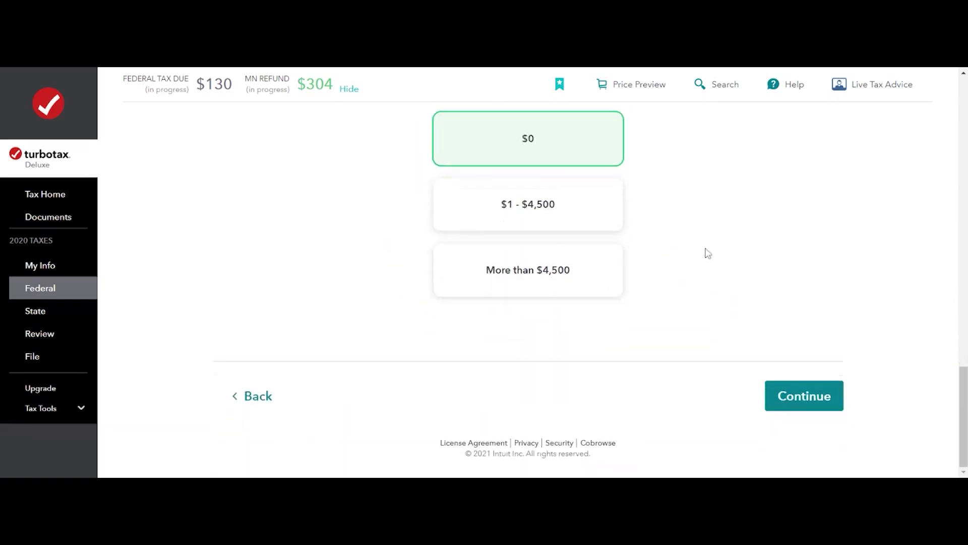
pyautogui.click(819, 406)
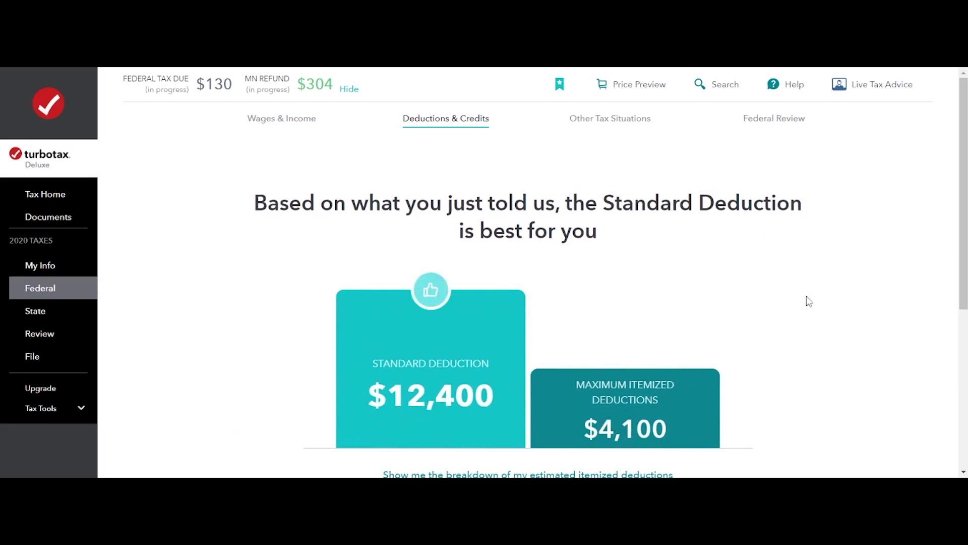
# Review the comparison of the Standard Deduction with the maximum itemized deductions.
pyautogui.scroll(-2, 813, 296)
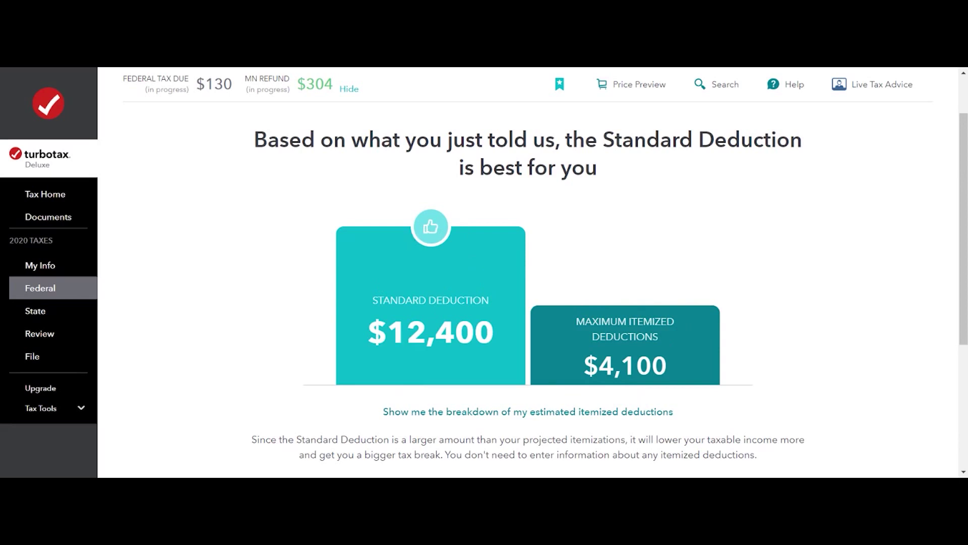
pyautogui.scroll(-4, 484, 339)
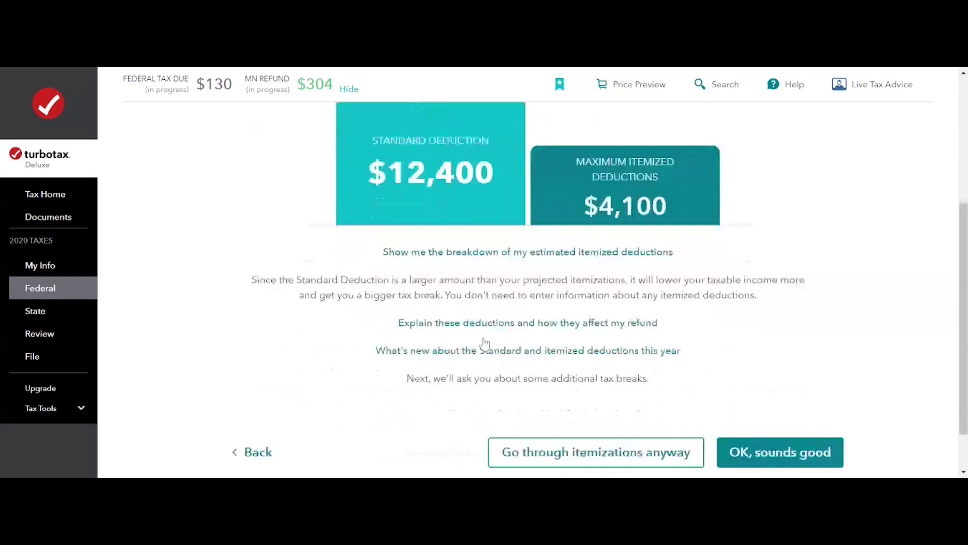
# Accept the Standard Deduction recommendation and answer No to the Health Savings Account question among the other tax breaks.
pyautogui.scroll(-1, 750, 410)
pyautogui.click(750, 398)
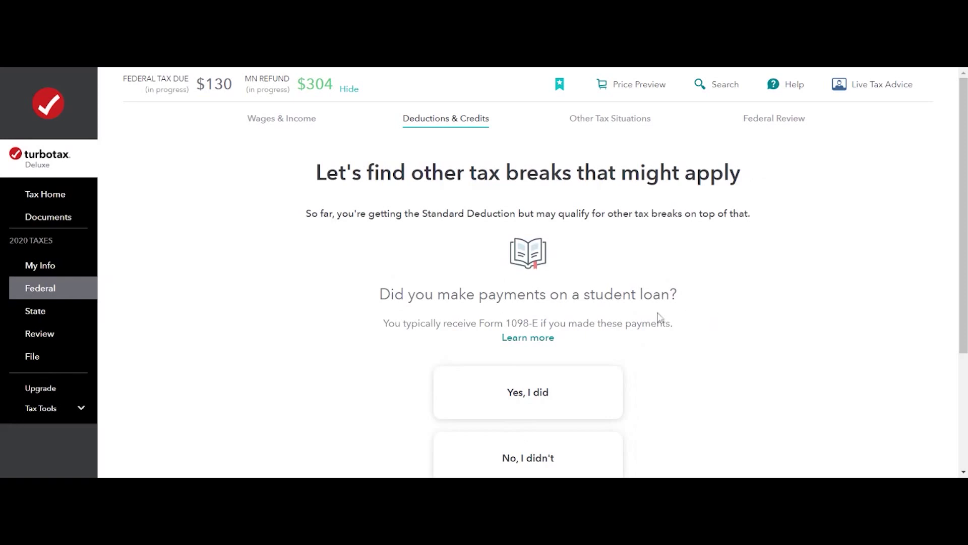
pyautogui.scroll(-3, 659, 270)
pyautogui.scroll(-1, 536, 324)
pyautogui.scroll(-5, 456, 379)
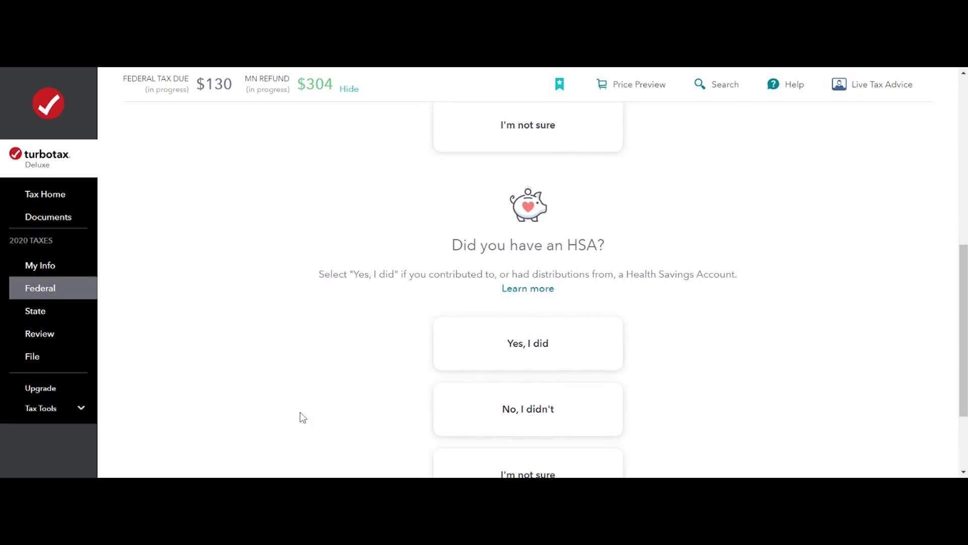
pyautogui.scroll(-1, 312, 416)
pyautogui.click(522, 343)
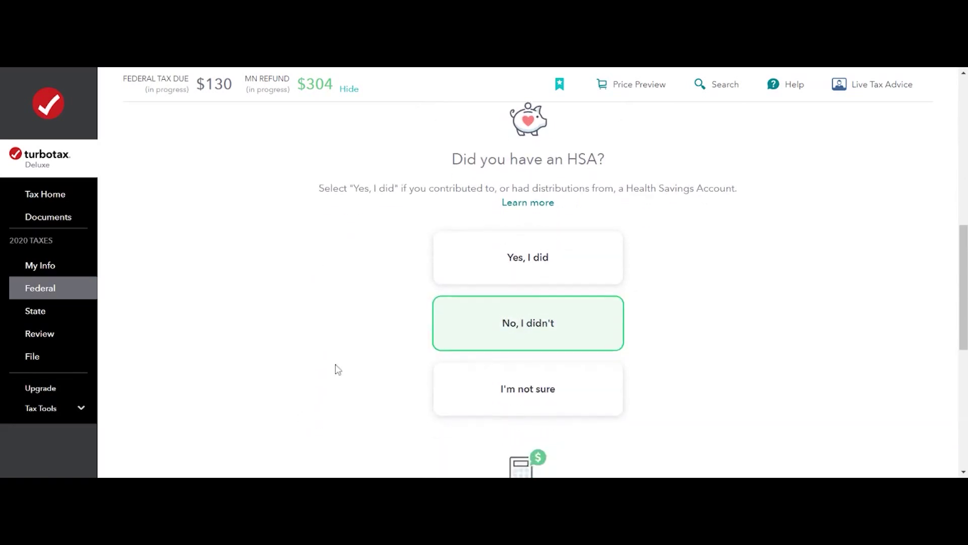
# Answer No to college or university expenses and teacher school expenses, and submit the tax break answers.
pyautogui.click(553, 343)
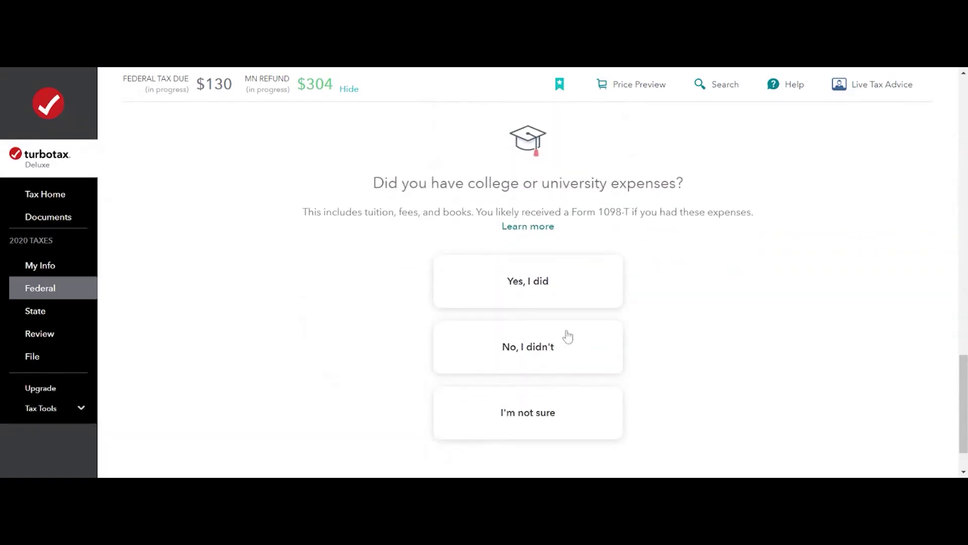
pyautogui.click(577, 359)
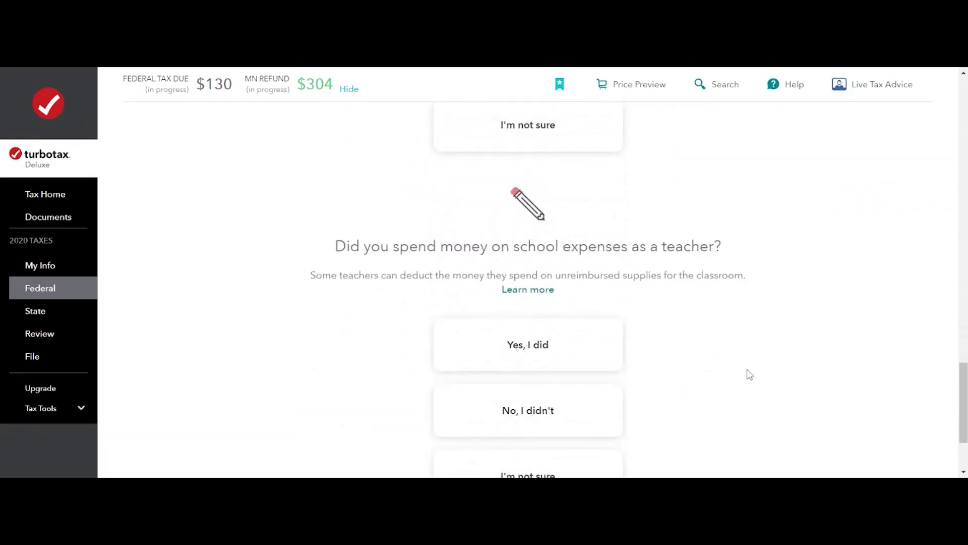
pyautogui.click(575, 362)
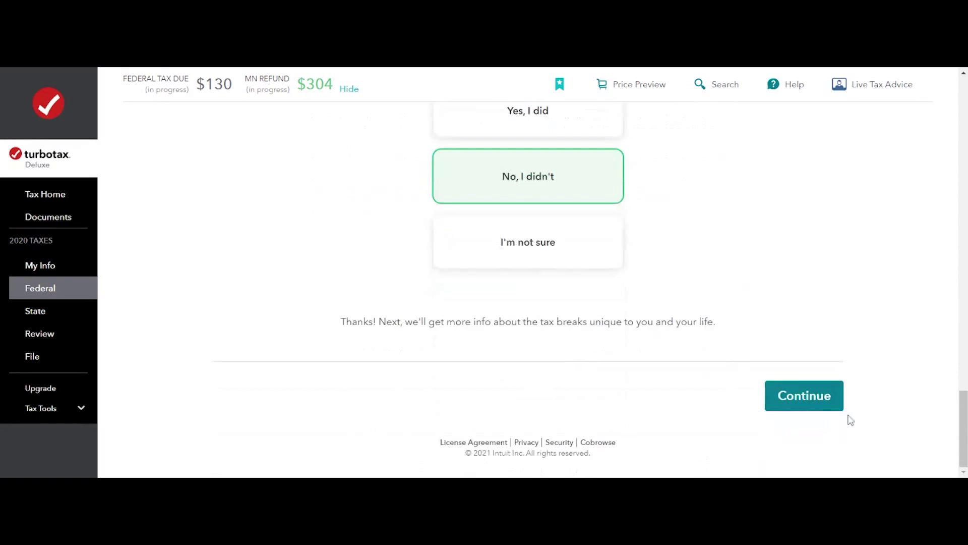
pyautogui.click(818, 398)
# Wrap up the tax breaks and continue past the IRA Contributions Results.
pyautogui.scroll(-4, 660, 362)
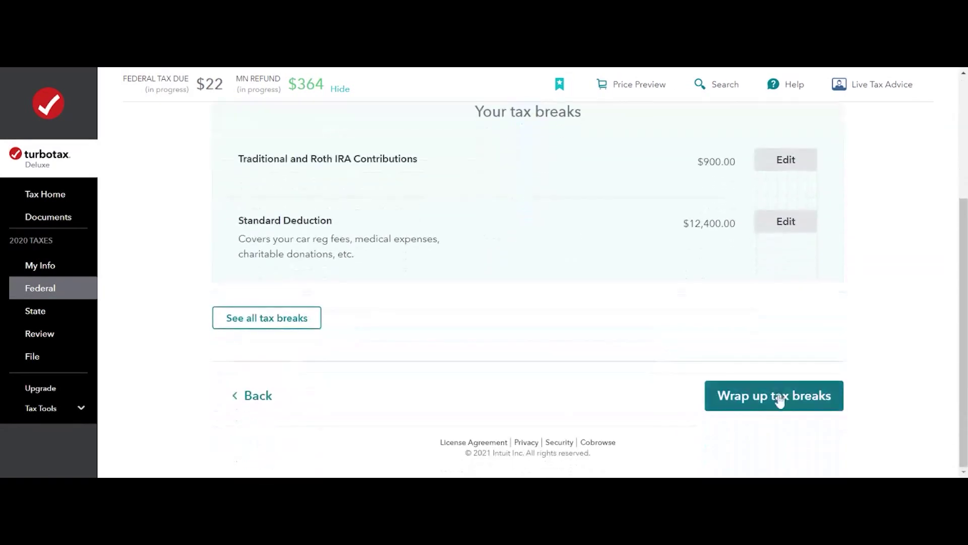
pyautogui.click(780, 403)
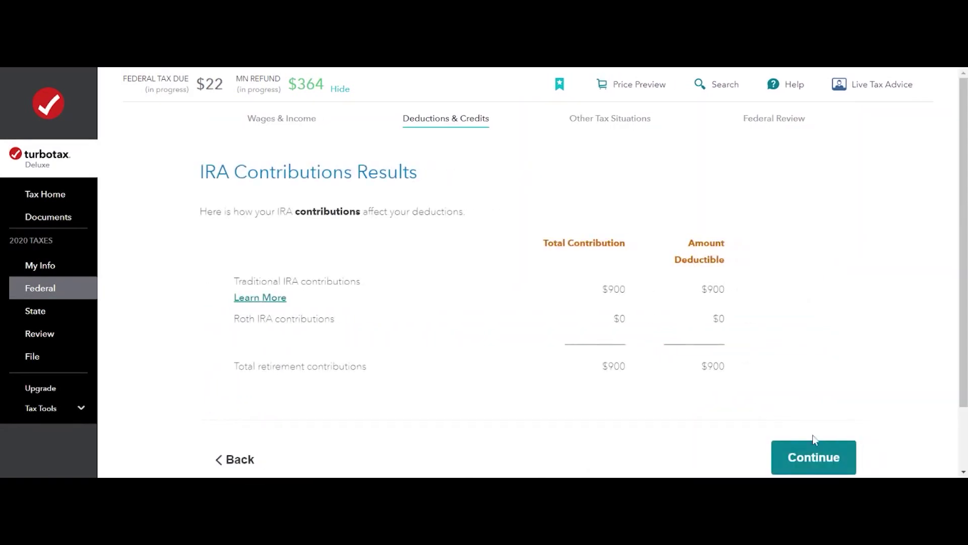
pyautogui.click(827, 472)
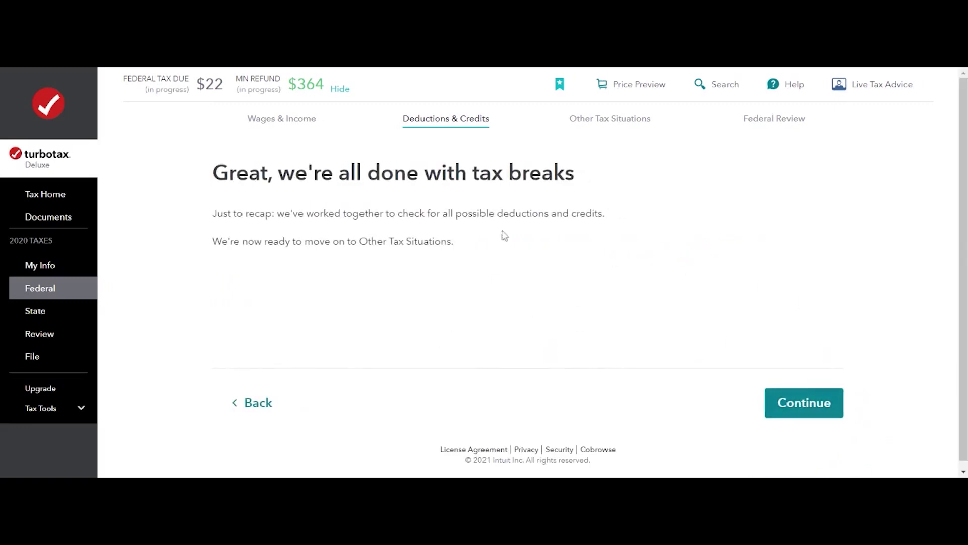
# Continue from the tax break recap and enter 15 for cash charitable contributions made in 2020.
pyautogui.click(822, 411)
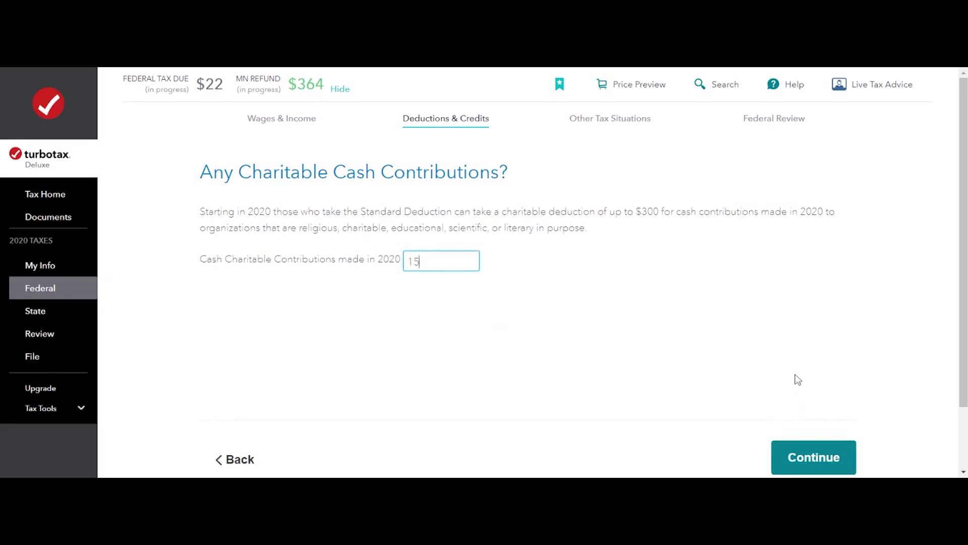
pyautogui.scroll(-2, 802, 394)
pyautogui.click(823, 409)
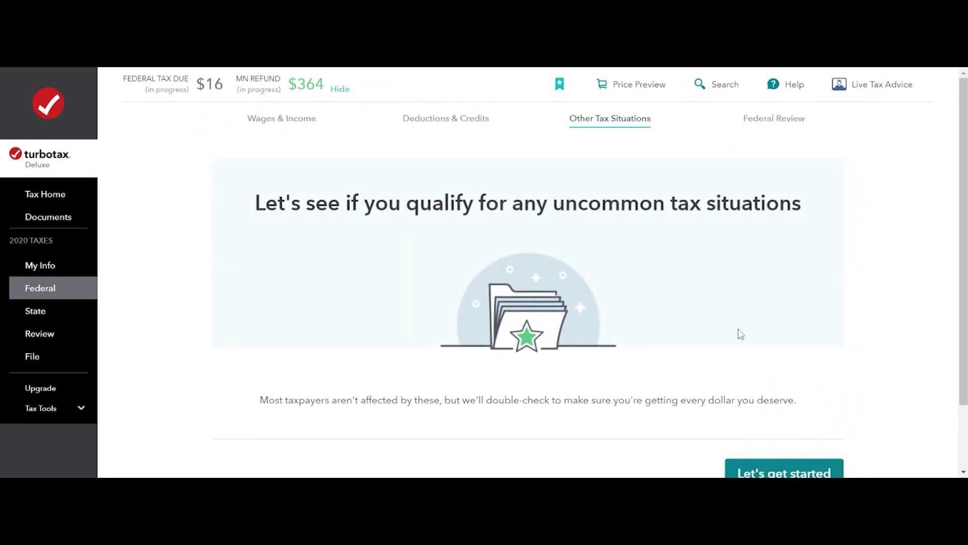
# Start the uncommon tax situations and answer No to hiring a household employee and designating $3 to the presidential campaign fund.
pyautogui.scroll(-2, 790, 384)
pyautogui.click(793, 410)
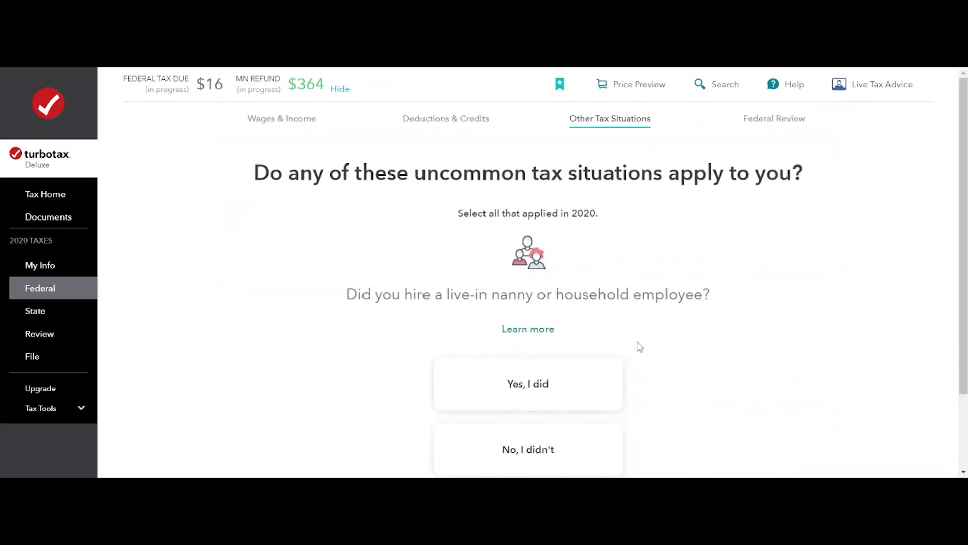
pyautogui.scroll(-1, 497, 209)
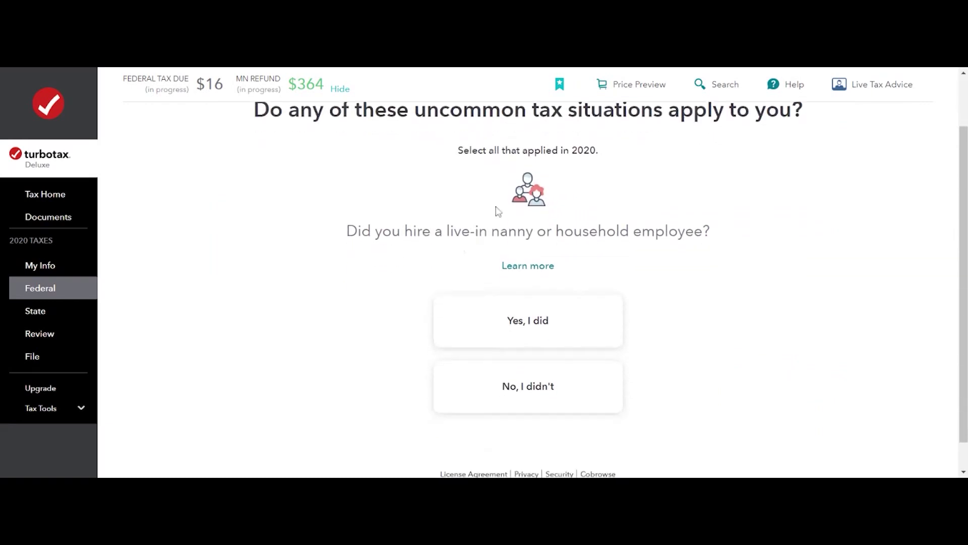
pyautogui.click(551, 386)
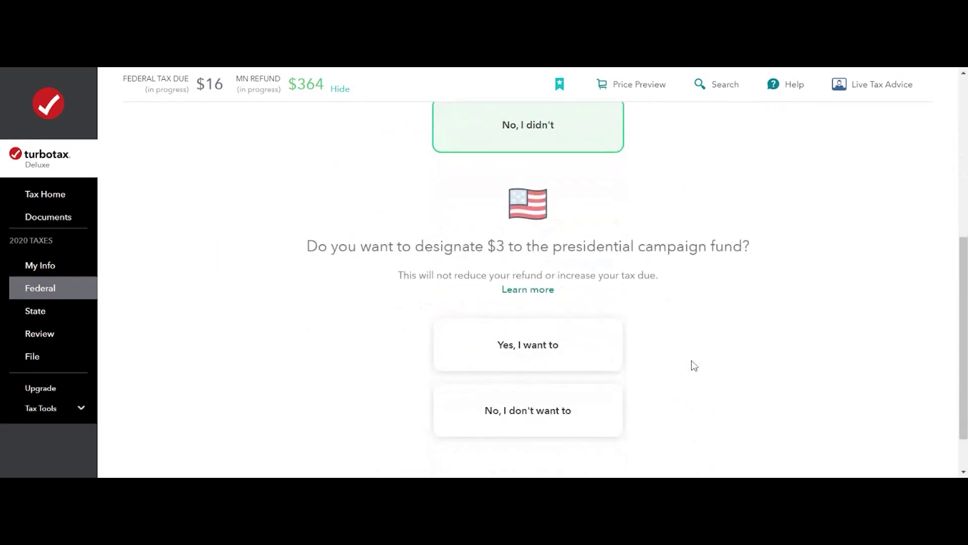
pyautogui.click(575, 432)
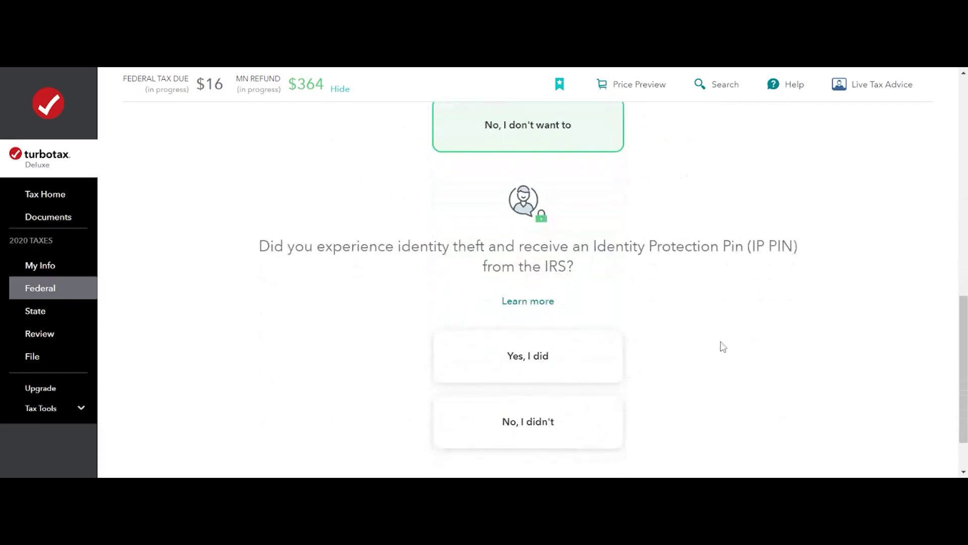
# Answer No to identity theft with an IRS Identity Protection PIN and finish the Other Tax Situations section.
pyautogui.scroll(4, 722, 346)
pyautogui.scroll(-5, 783, 361)
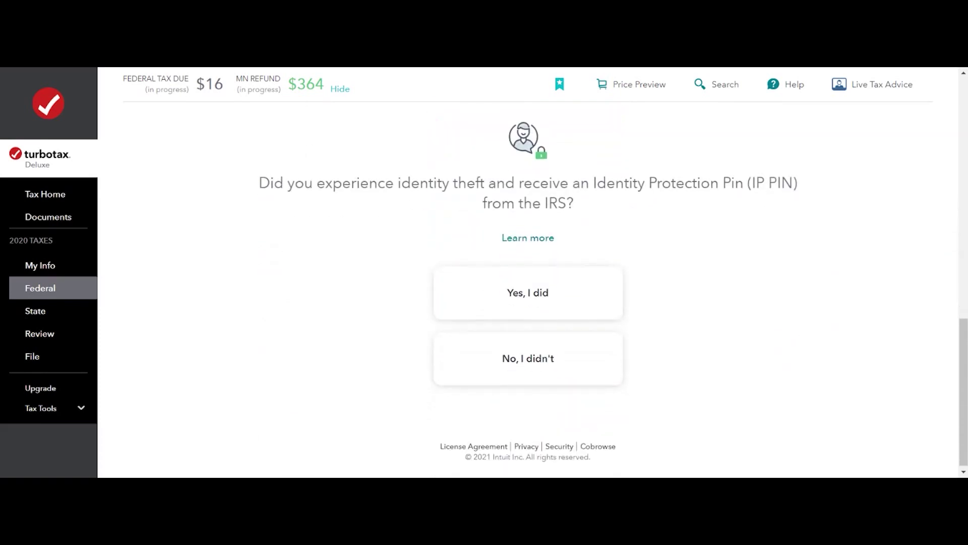
pyautogui.click(567, 372)
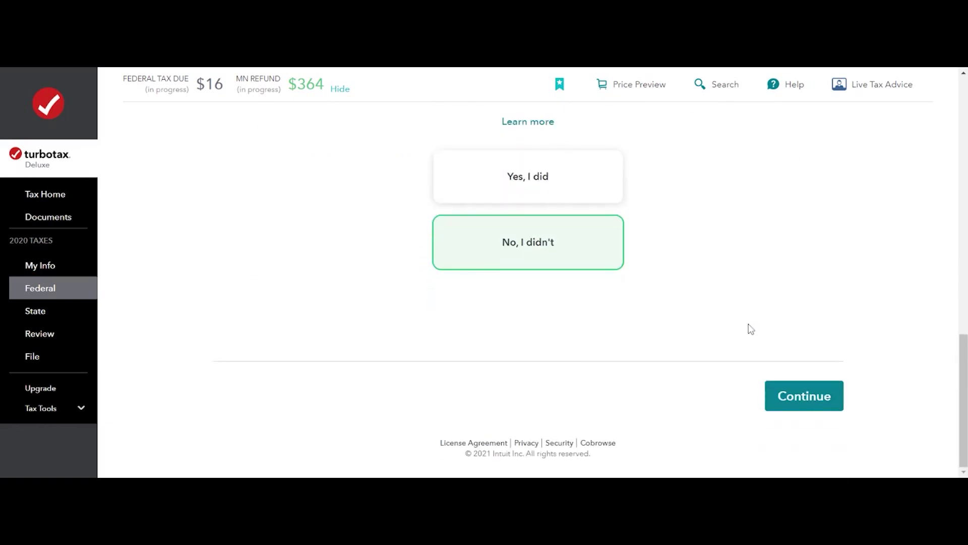
pyautogui.click(805, 397)
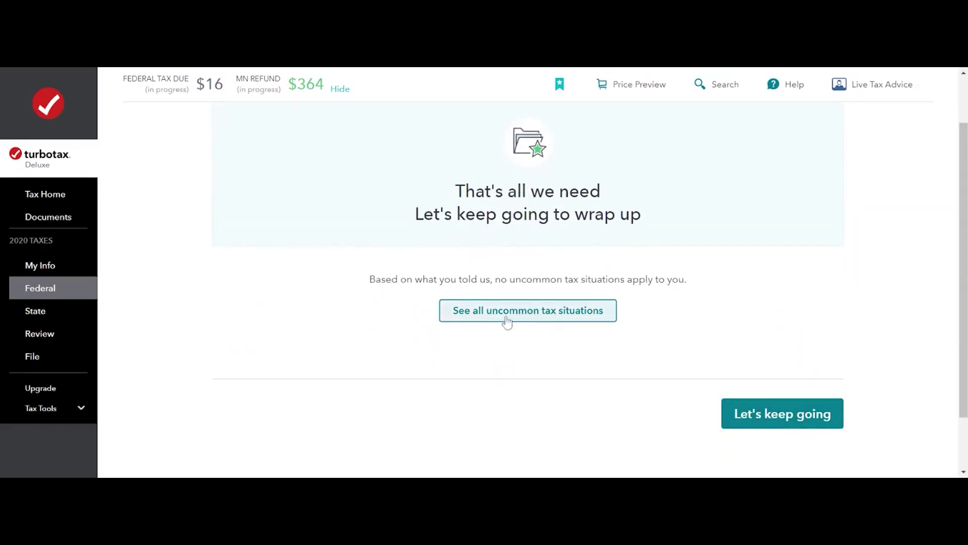
pyautogui.scroll(2, 610, 416)
pyautogui.scroll(-3, 755, 422)
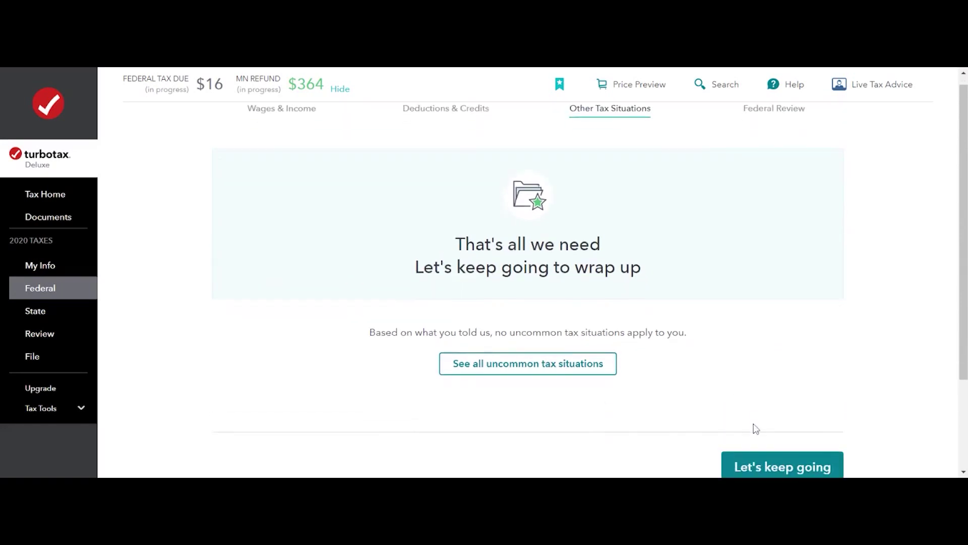
pyautogui.click(778, 358)
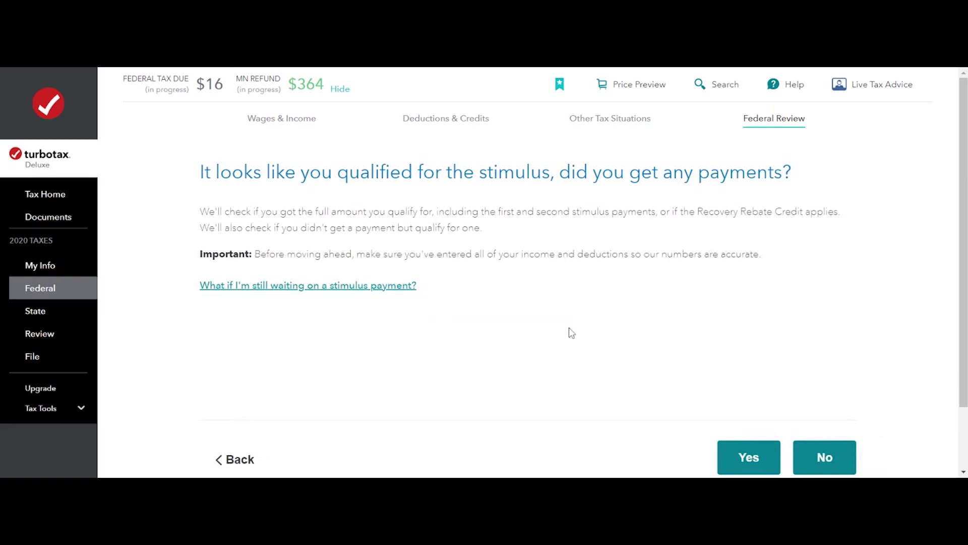
# Answer Yes to getting stimulus payments and confirm receiving $1,200 in the first round and $600 in the second.
pyautogui.click(749, 446)
pyautogui.click(255, 331)
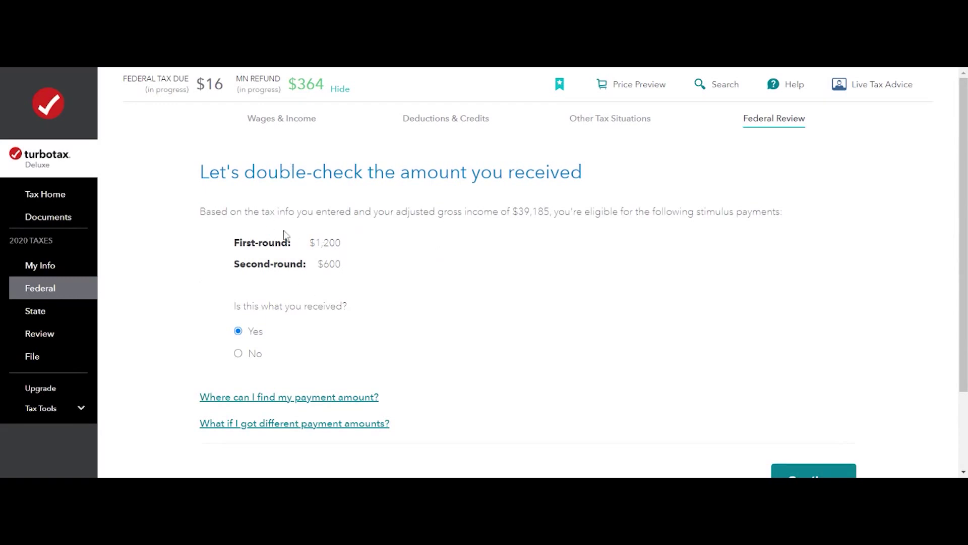
pyautogui.scroll(-1, 570, 345)
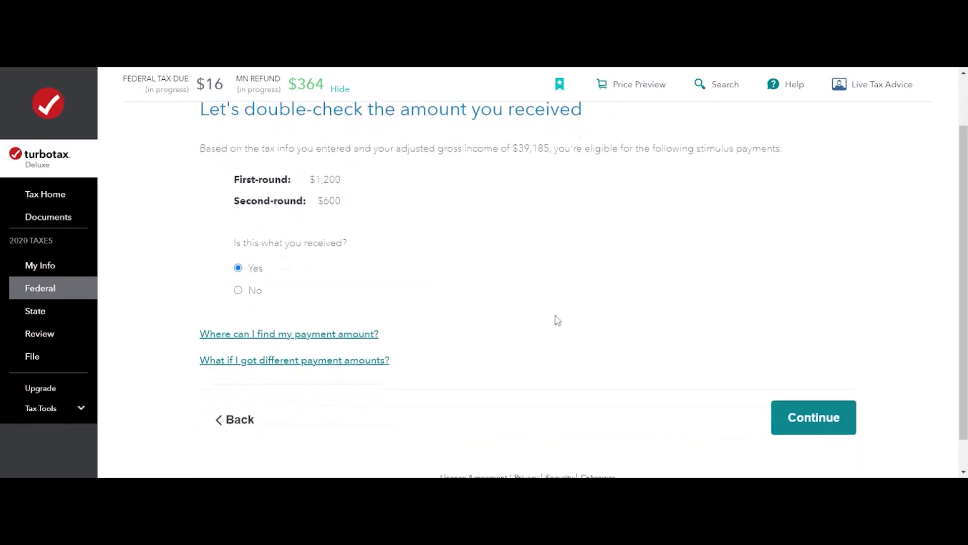
pyautogui.click(823, 417)
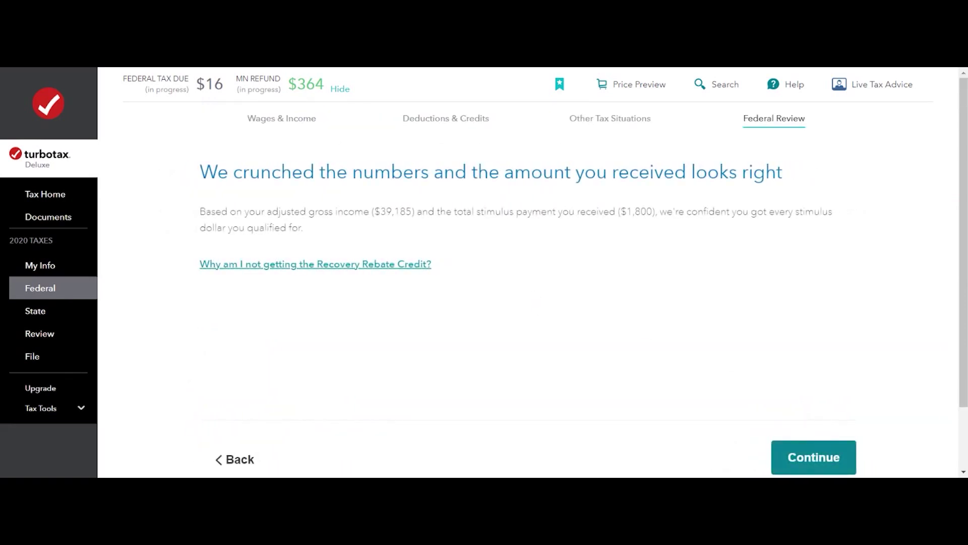
pyautogui.click(811, 458)
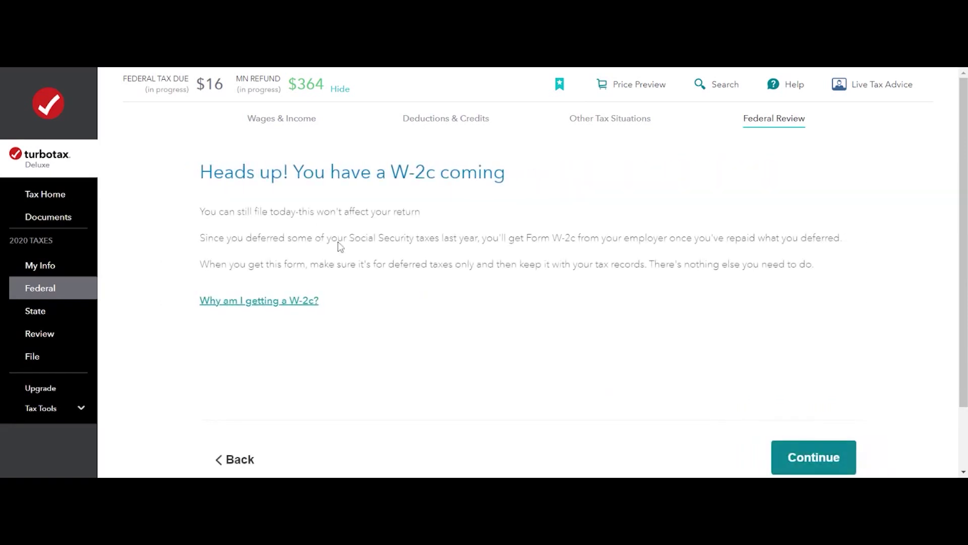
# Continue past the W-2c notice and state that there is no Form 1095-A for 2020.
pyautogui.click(796, 451)
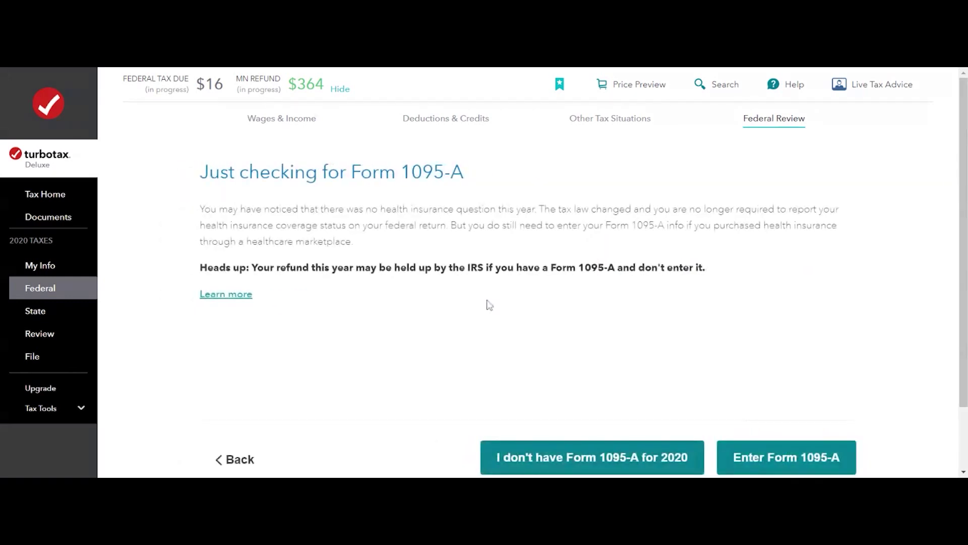
pyautogui.scroll(-1, 647, 364)
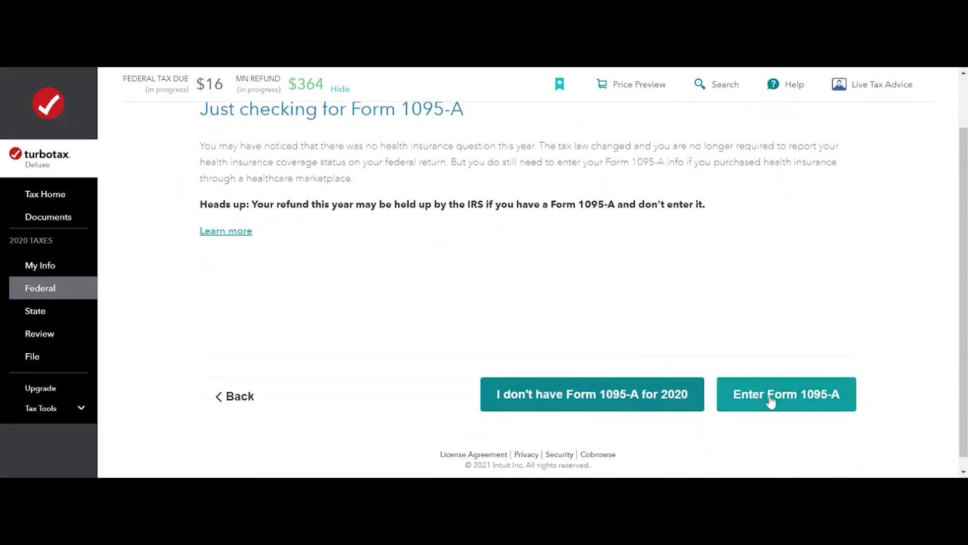
pyautogui.click(642, 408)
# Run the accuracy check on the federal return and continue through its review to the federal numbers.
pyautogui.scroll(-3, 337, 344)
pyautogui.scroll(2, 348, 335)
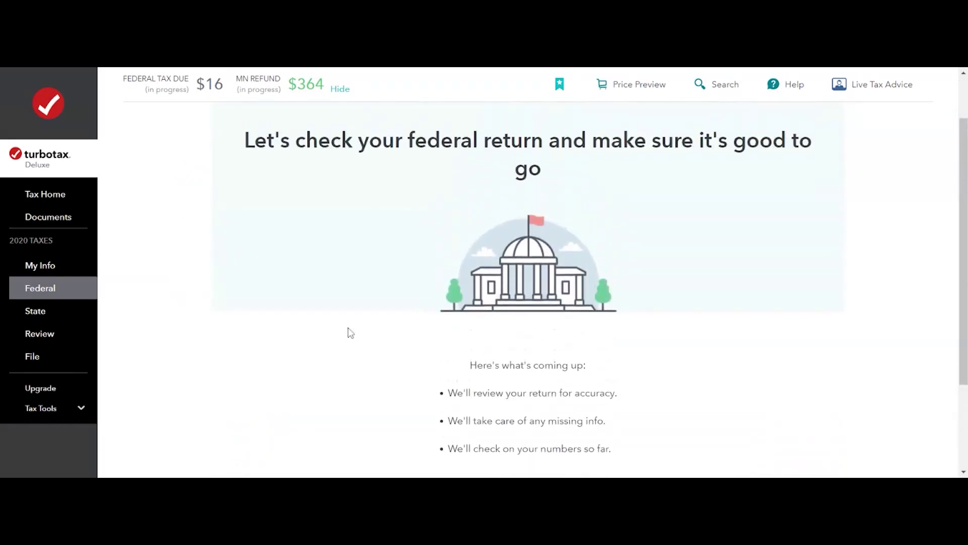
pyautogui.scroll(-2, 394, 320)
pyautogui.click(813, 395)
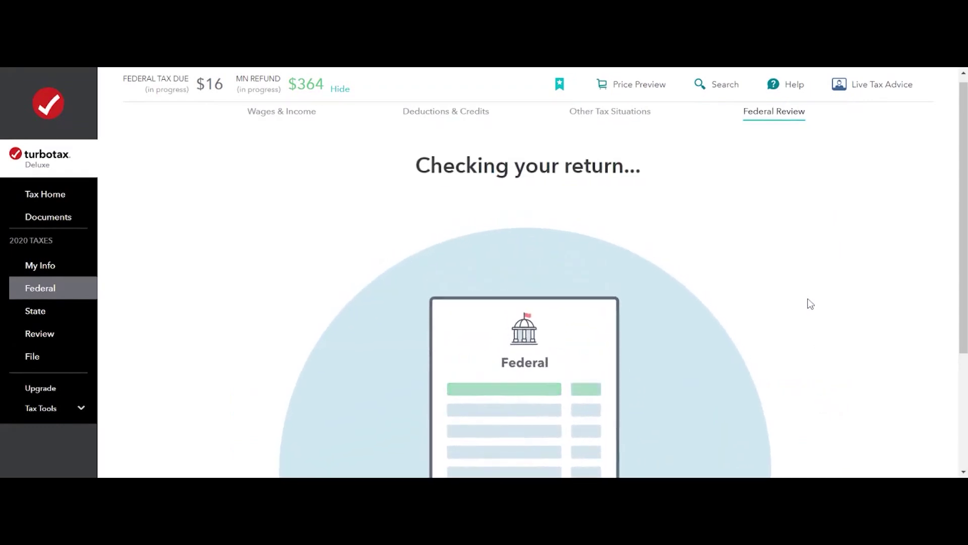
pyautogui.scroll(-1, 809, 290)
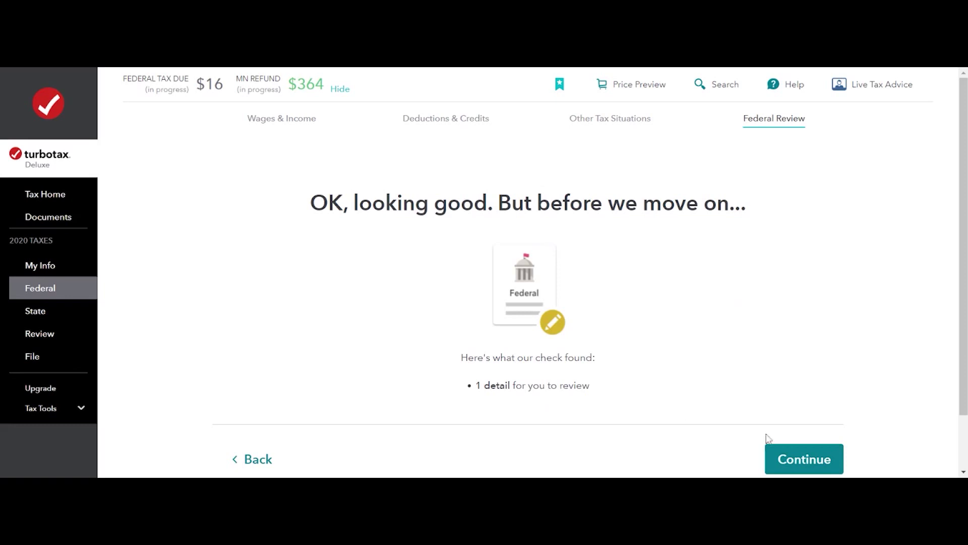
pyautogui.click(805, 459)
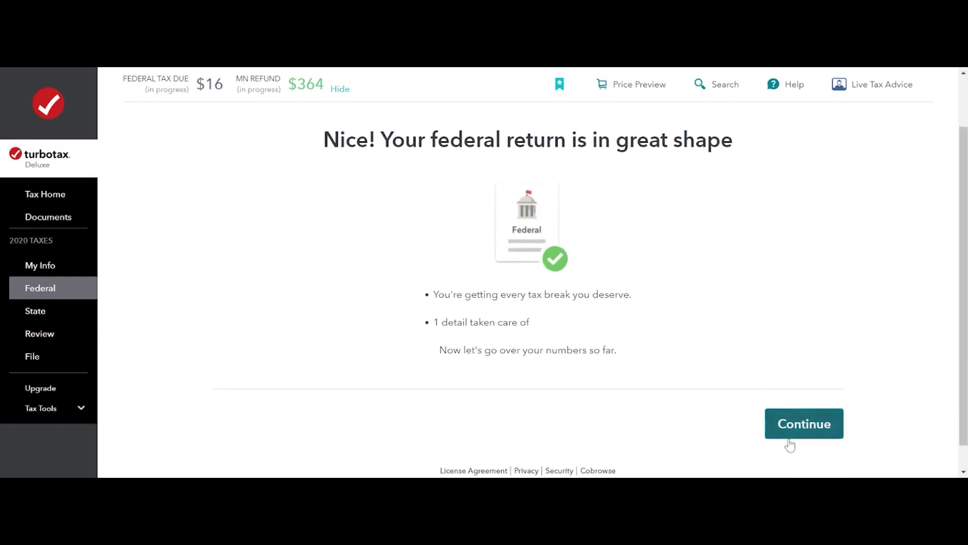
pyautogui.click(788, 434)
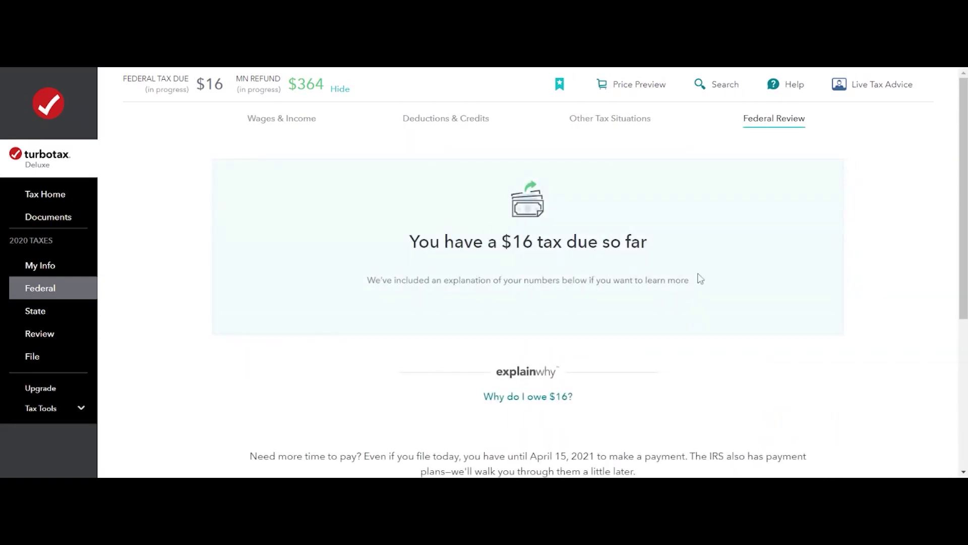
# Move on from the federal summary to state taxes and continue into the Minnesota return with the transferred federal information.
pyautogui.scroll(-5, 700, 277)
pyautogui.click(813, 408)
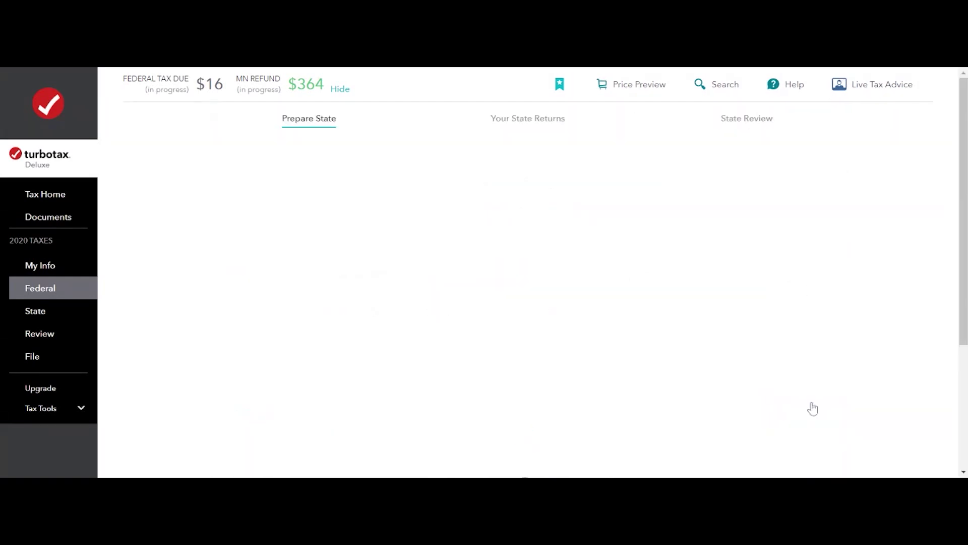
pyautogui.scroll(-2, 786, 342)
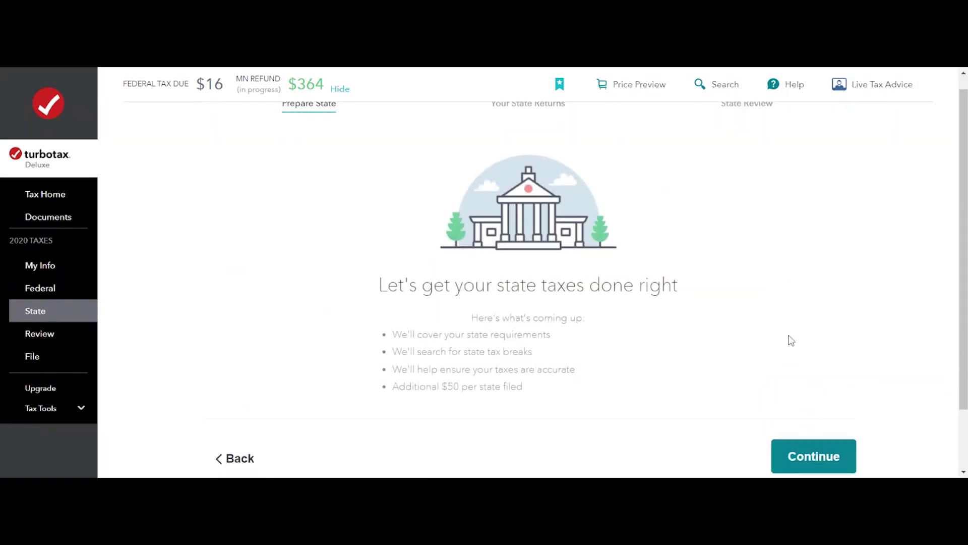
pyautogui.click(832, 421)
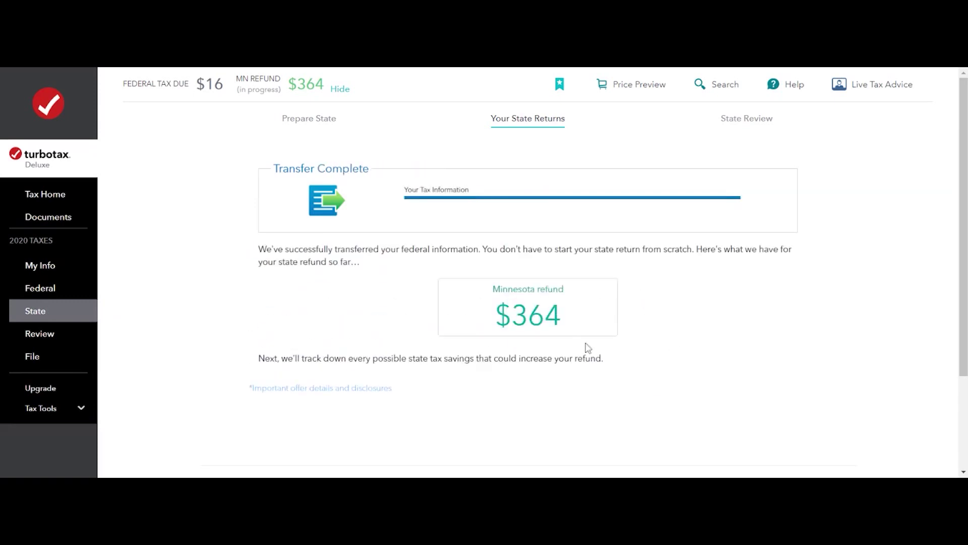
pyautogui.scroll(-3, 731, 363)
pyautogui.click(779, 389)
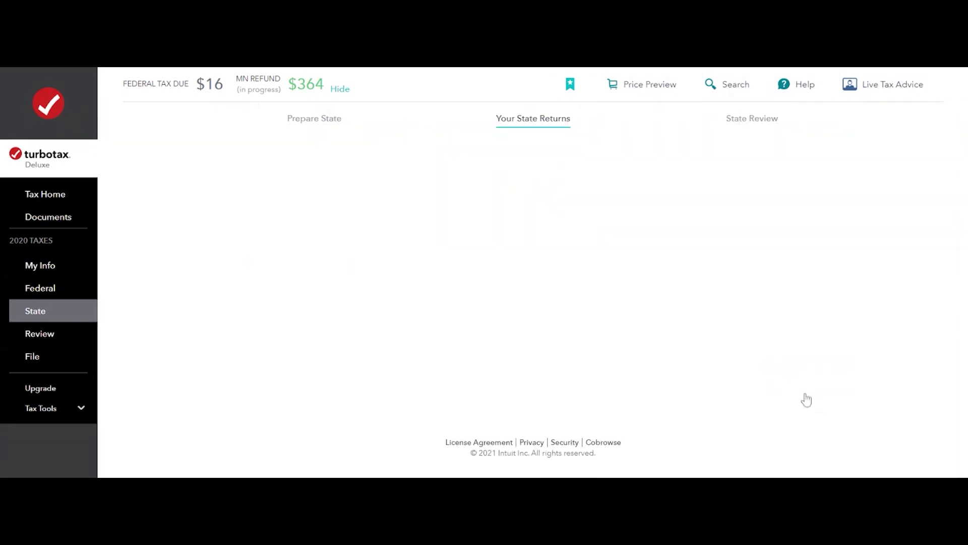
# Continue through the Minnesota introduction, keep the Resident Income Tax Return residency, and accept the automatic income adjustments.
pyautogui.scroll(-3, 799, 373)
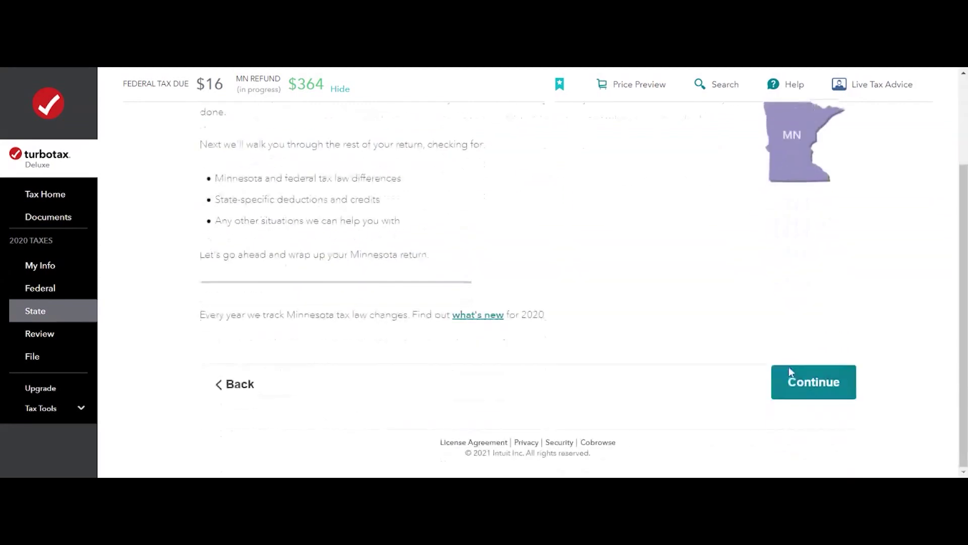
pyautogui.click(793, 385)
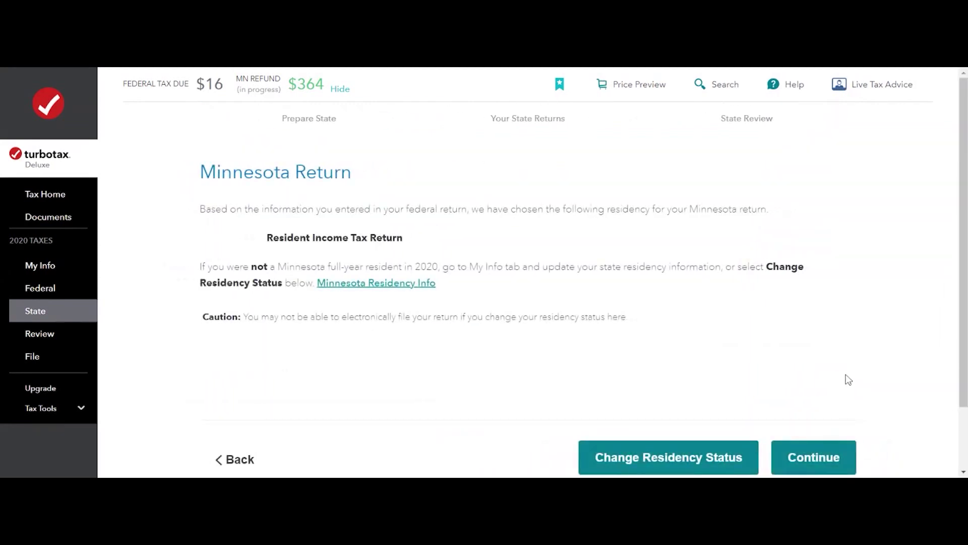
pyautogui.scroll(-2, 849, 379)
pyautogui.click(835, 405)
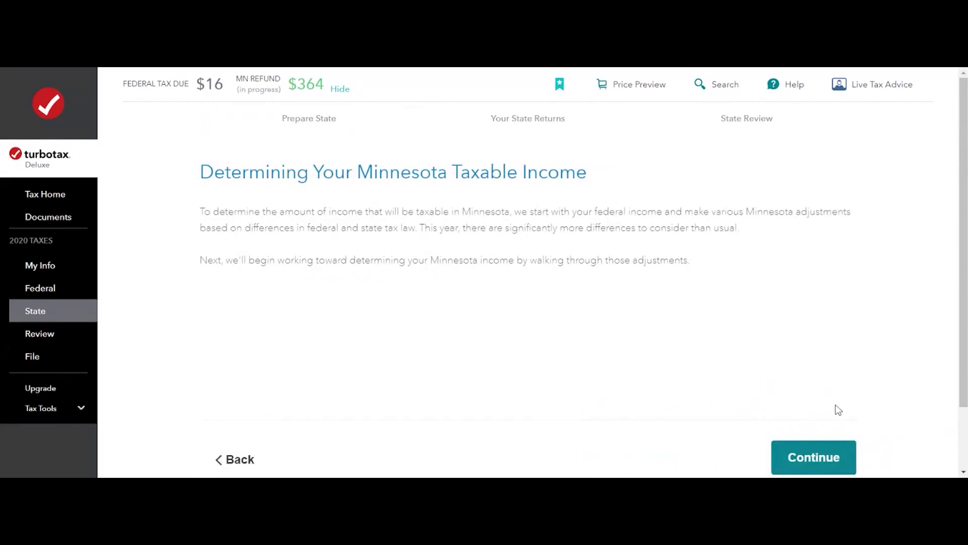
pyautogui.click(815, 456)
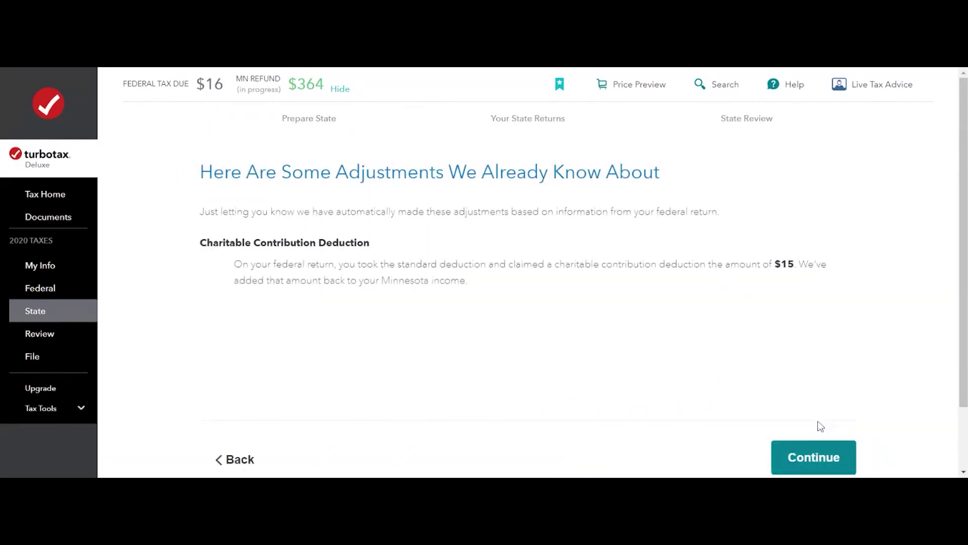
pyautogui.click(800, 456)
# Review the list of Minnesota nonconformity adjustments and answer No to needing any of them.
pyautogui.scroll(-4, 699, 398)
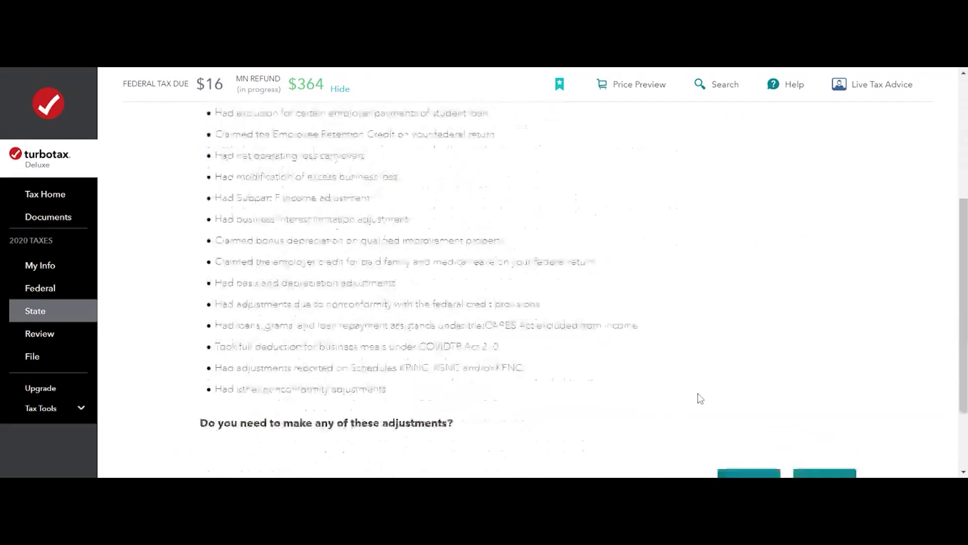
pyautogui.scroll(-2, 698, 396)
pyautogui.scroll(1, 353, 335)
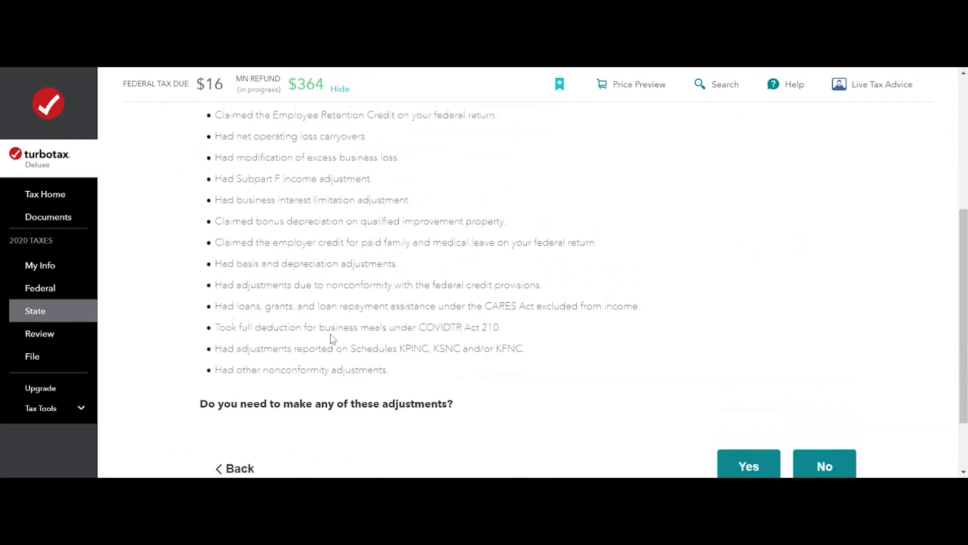
pyautogui.scroll(5, 333, 337)
pyautogui.scroll(-5, 282, 234)
pyautogui.scroll(-1, 275, 308)
pyautogui.click(837, 411)
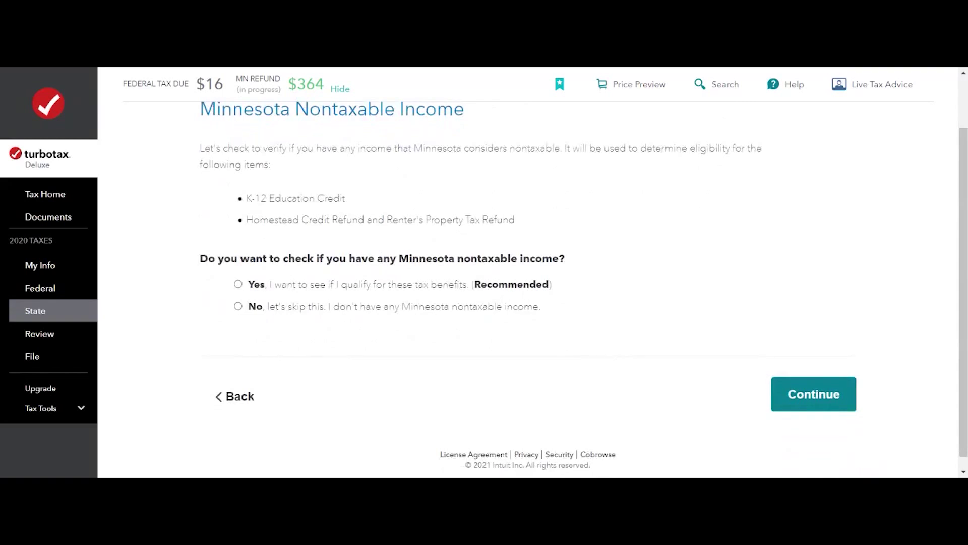
# Skip the Minnesota nontaxable income check by answering No and continue past the adjustments summary.
pyautogui.click(382, 308)
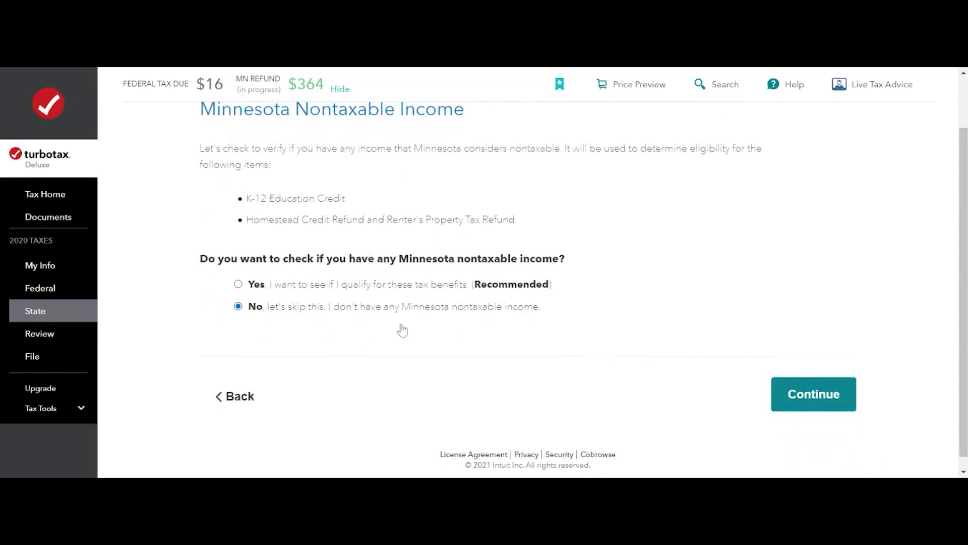
pyautogui.click(821, 407)
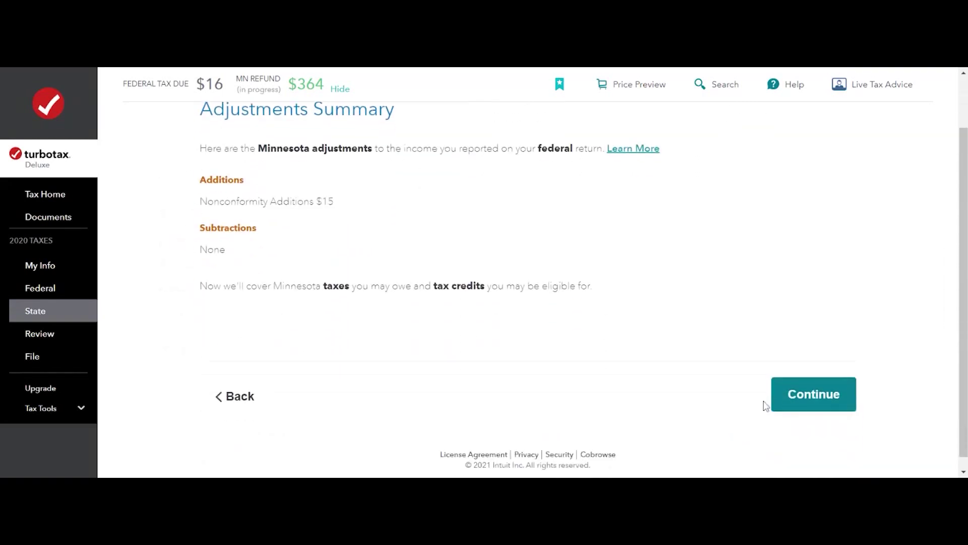
pyautogui.click(827, 407)
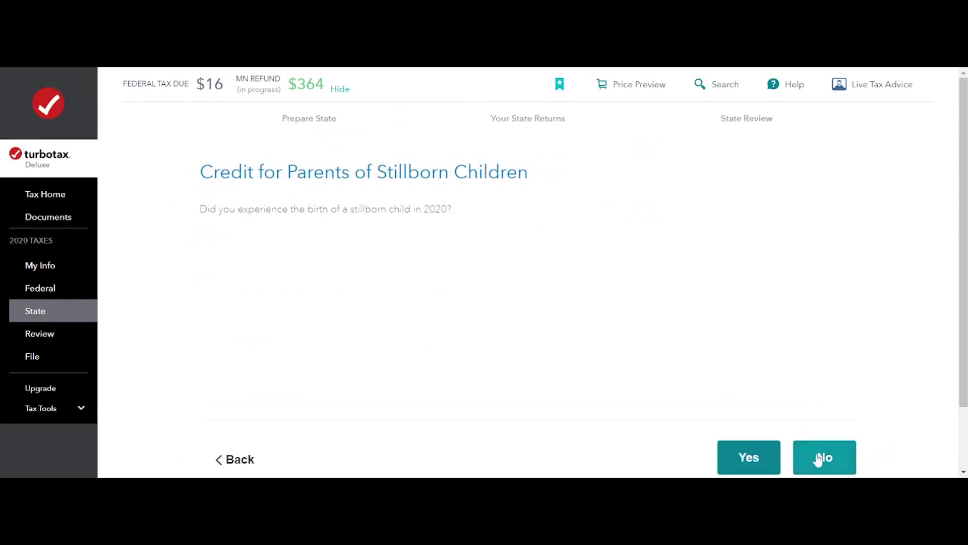
# Answer No to the stillborn child credit, 529 College Savings Plan contributions and qualified education loan payments.
pyautogui.scroll(-2, 620, 268)
pyautogui.click(829, 393)
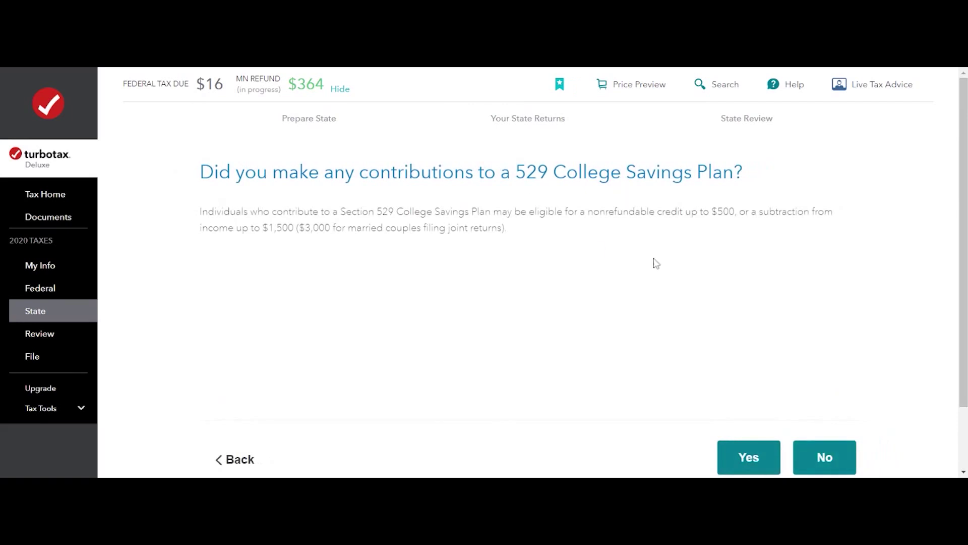
pyautogui.click(850, 463)
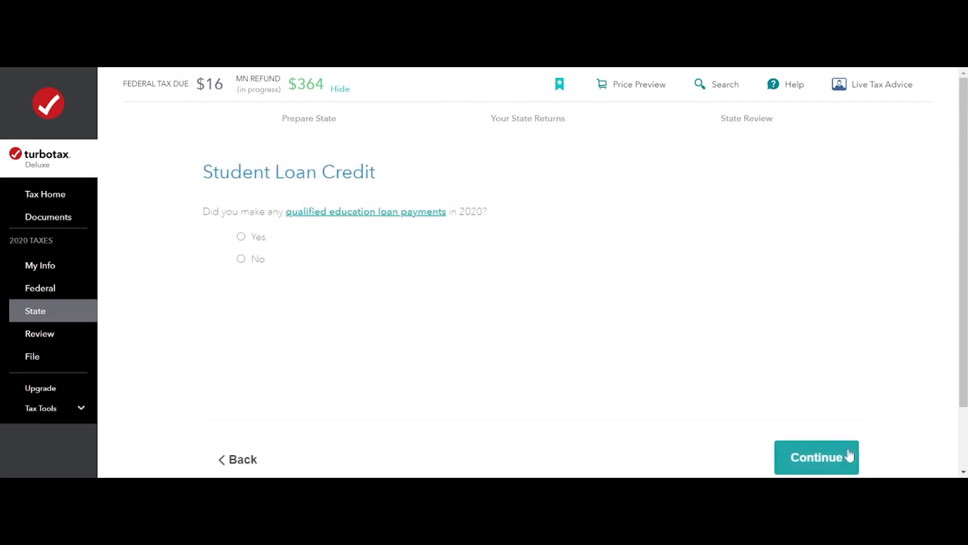
pyautogui.click(251, 268)
pyautogui.click(813, 460)
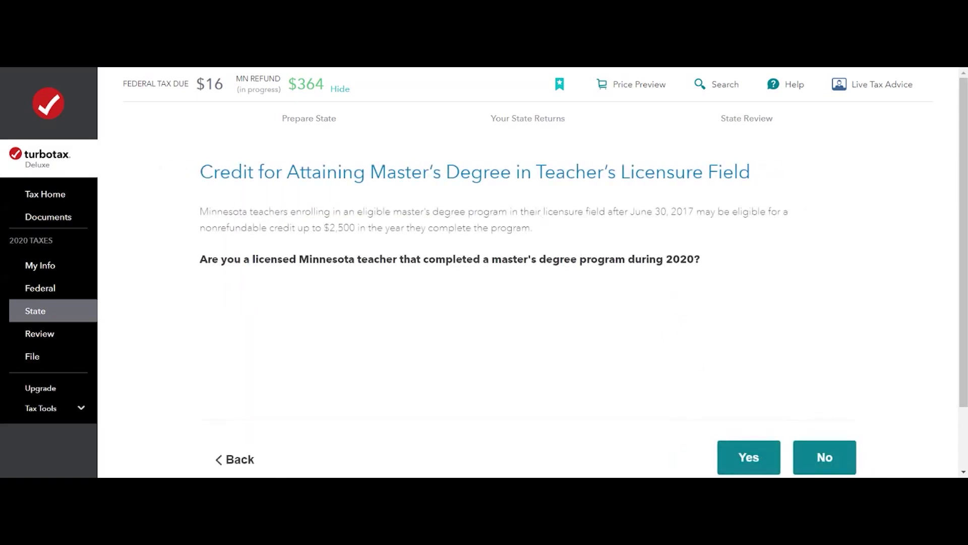
# Answer No to the teacher's master's degree credit and to the K-12 education credit and deduction.
pyautogui.click(827, 446)
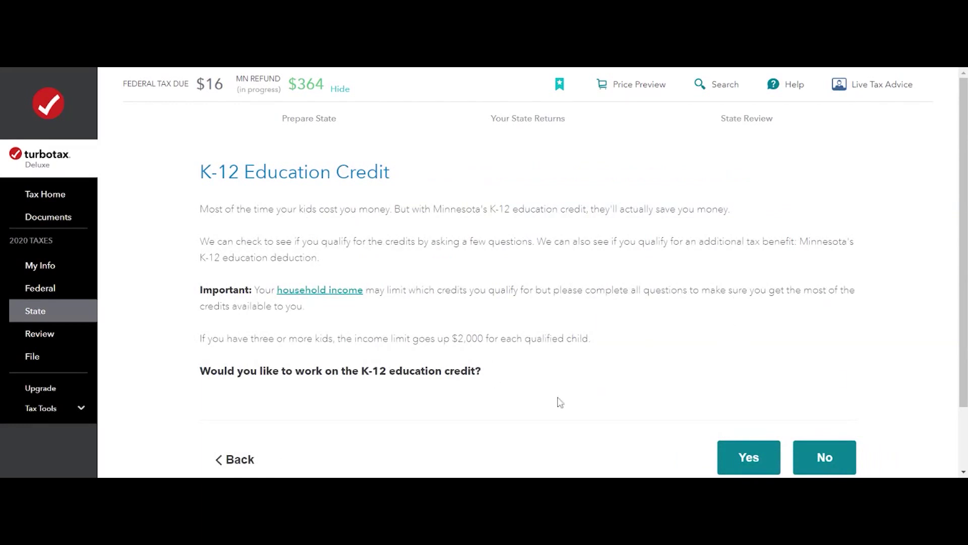
pyautogui.scroll(-2, 756, 281)
pyautogui.click(832, 404)
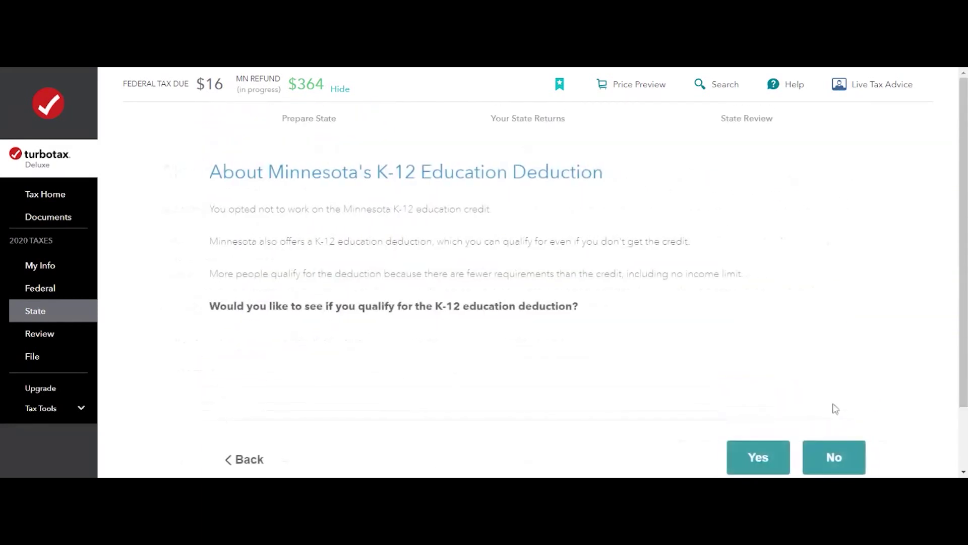
pyautogui.click(847, 460)
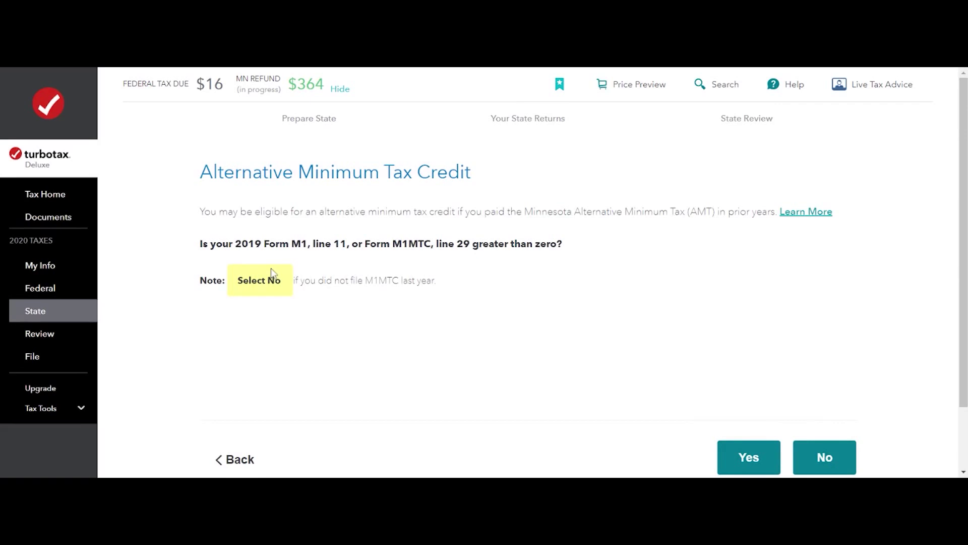
# Answer No to the Alternative Minimum Tax Credit question and continue to the Minnesota credits.
pyautogui.scroll(-2, 827, 418)
pyautogui.click(830, 395)
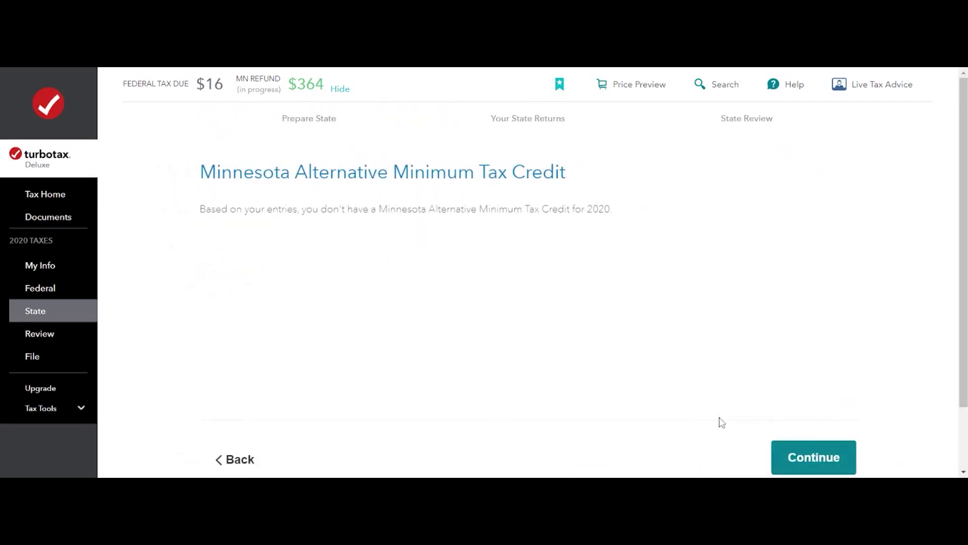
pyautogui.click(827, 468)
pyautogui.click(837, 469)
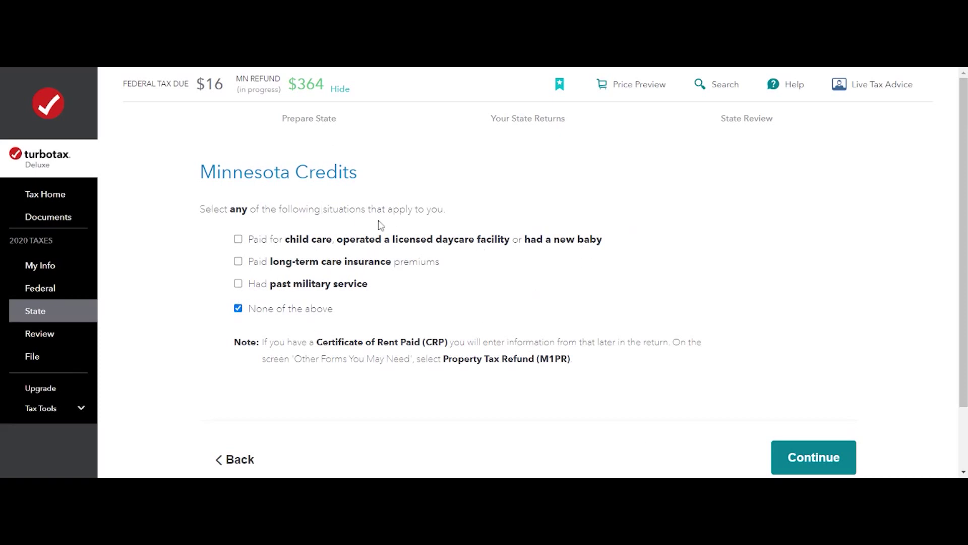
# Continue with None of the above for Minnesota Credits and choose None of the above for Minnesota Business and Investment Credits.
pyautogui.click(810, 464)
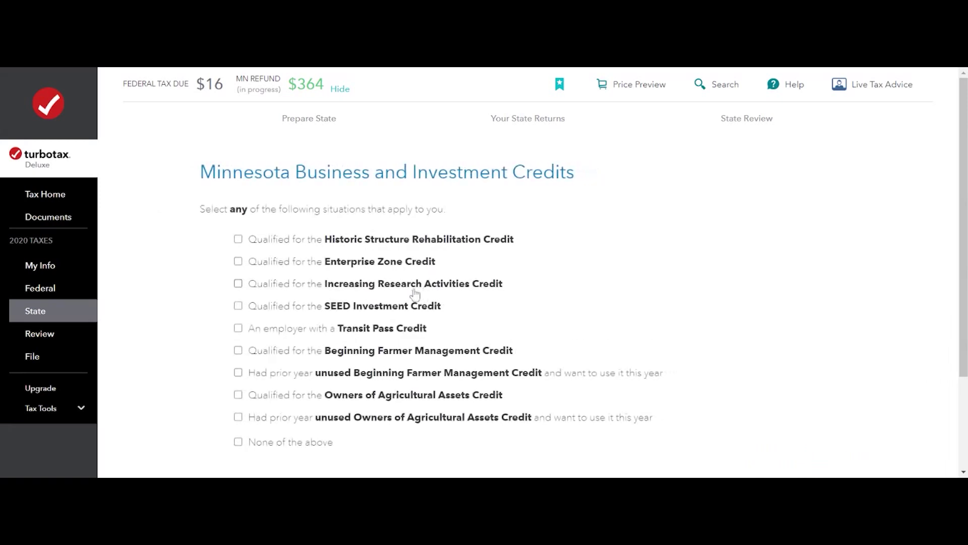
pyautogui.scroll(-3, 372, 378)
pyautogui.click(305, 319)
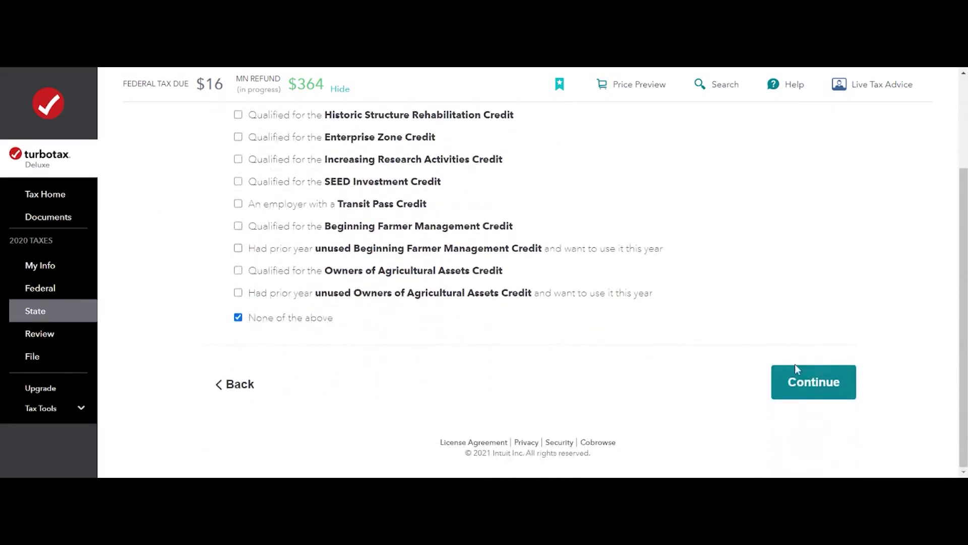
pyautogui.click(812, 394)
pyautogui.click(809, 463)
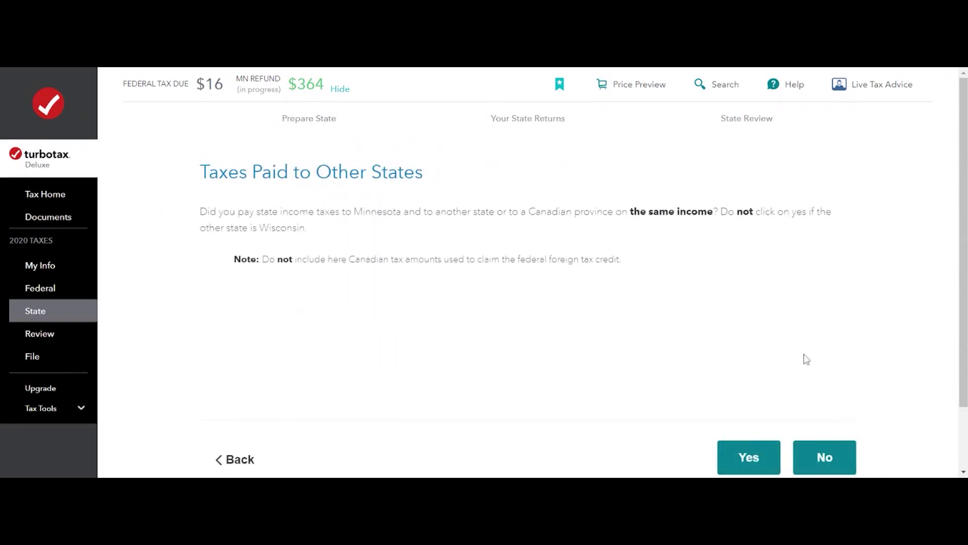
# Answer No to taxes paid to other states and continue past the Taxes and Credits Summary.
pyautogui.click(822, 457)
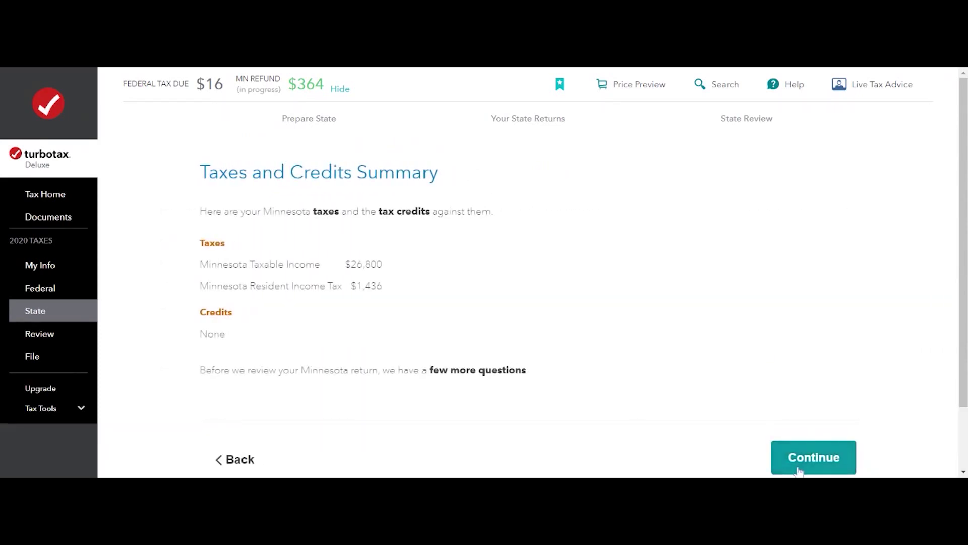
pyautogui.click(786, 467)
pyautogui.click(794, 458)
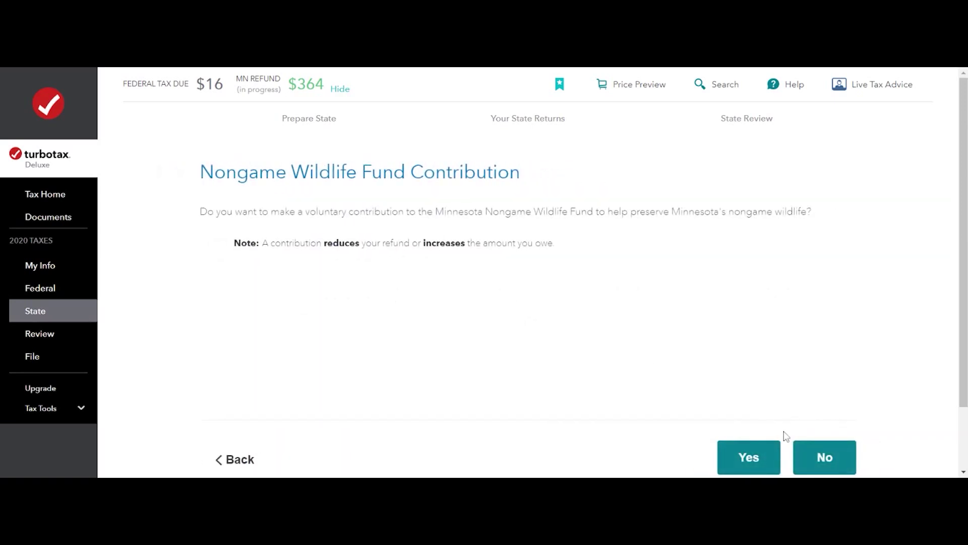
# Decline the Nongame Wildlife Fund and State Elections Campaign Fund contributions and continue past the voter registration notice.
pyautogui.click(824, 461)
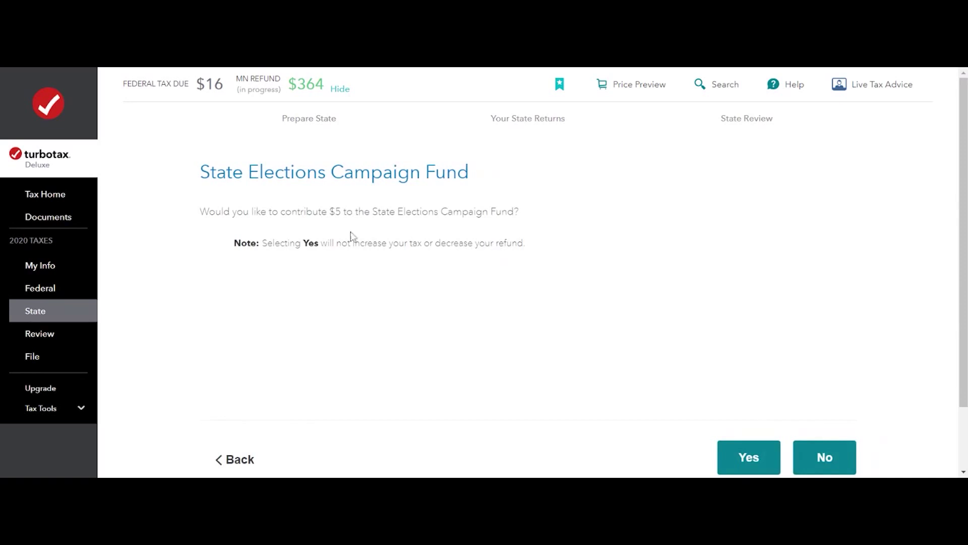
pyautogui.click(791, 453)
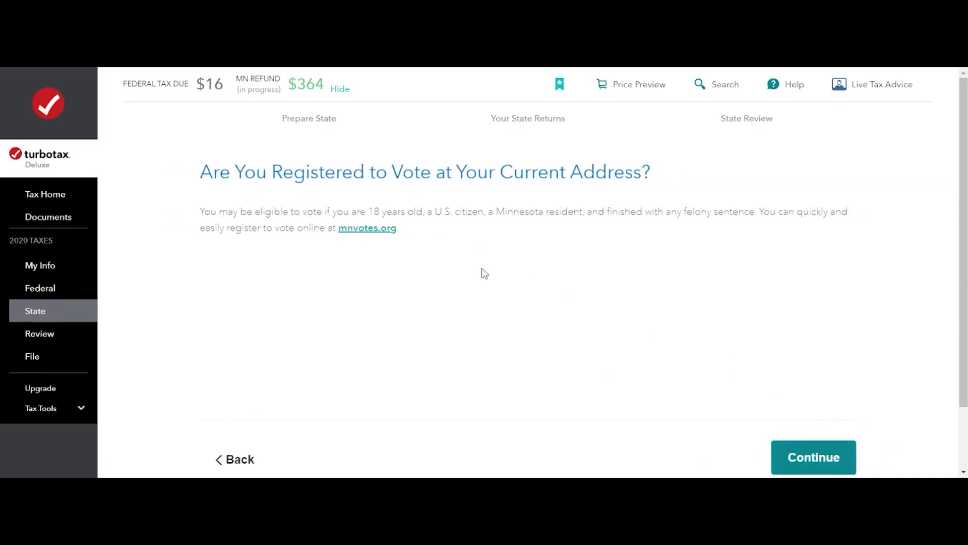
pyautogui.click(807, 459)
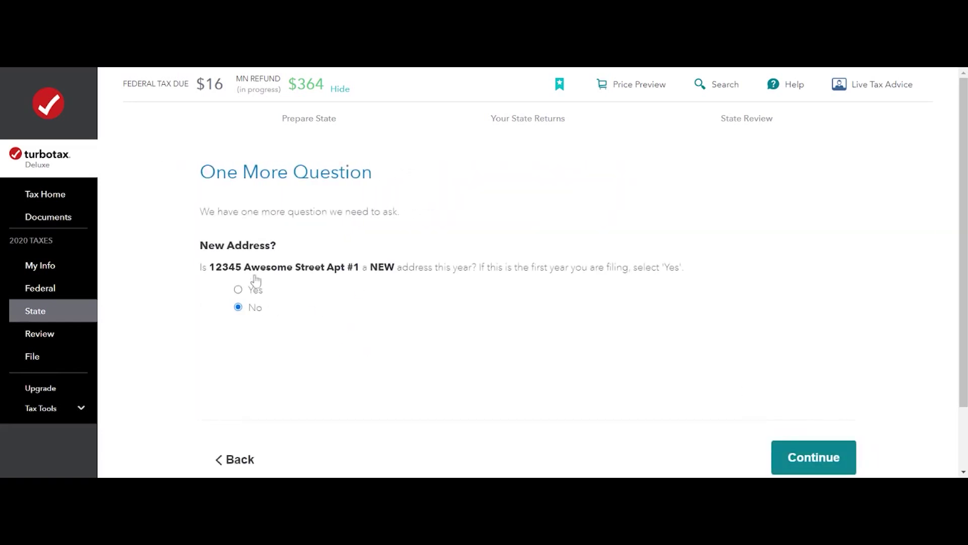
# Answer No to whether the street address is new this year and continue.
pyautogui.moveTo(209, 267); pyautogui.dragTo(370, 266)
pyautogui.click(512, 253)
pyautogui.click(255, 291)
pyautogui.click(258, 311)
pyautogui.click(832, 456)
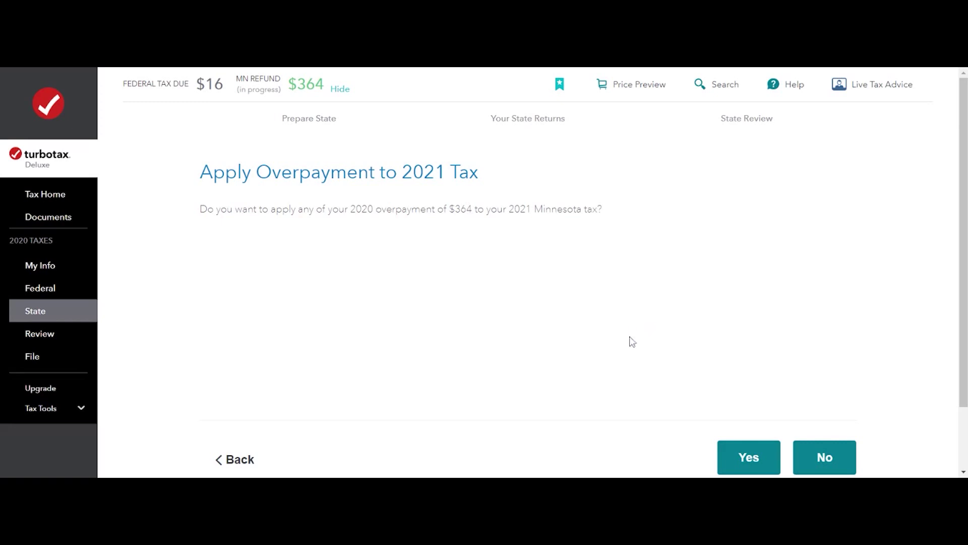
# Decline applying the overpayment to 2021 tax, paying 2021 Minnesota estimated taxes, and filing a Minnesota extension.
pyautogui.click(827, 457)
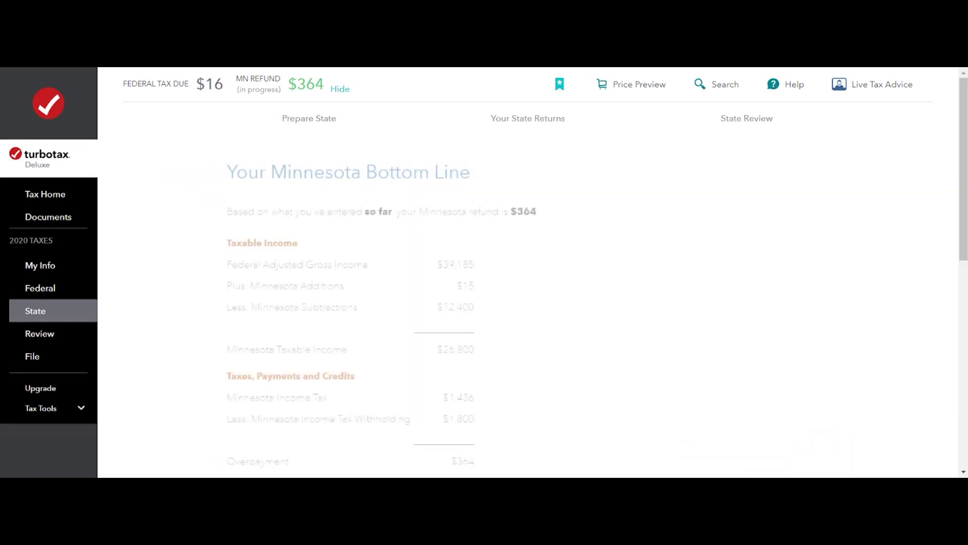
pyautogui.scroll(-8, 388, 248)
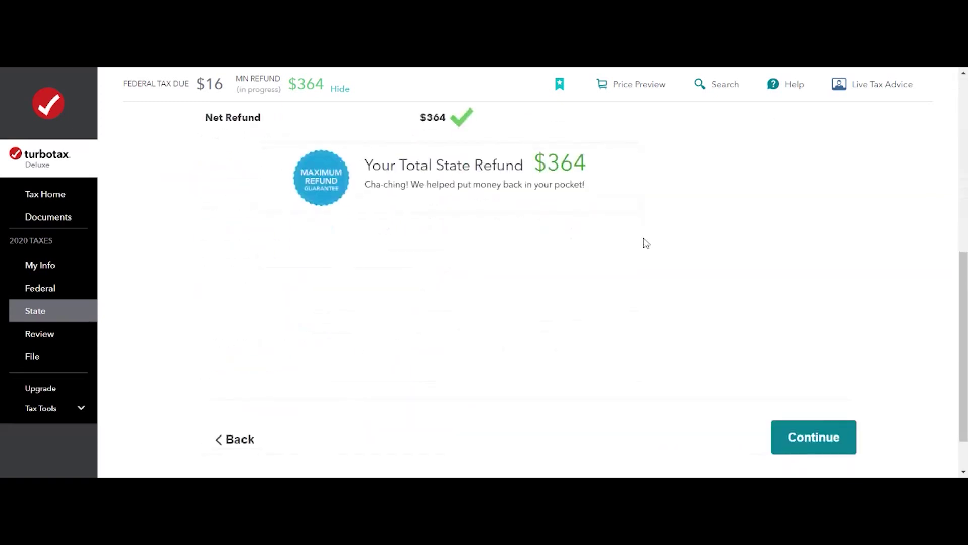
pyautogui.click(827, 438)
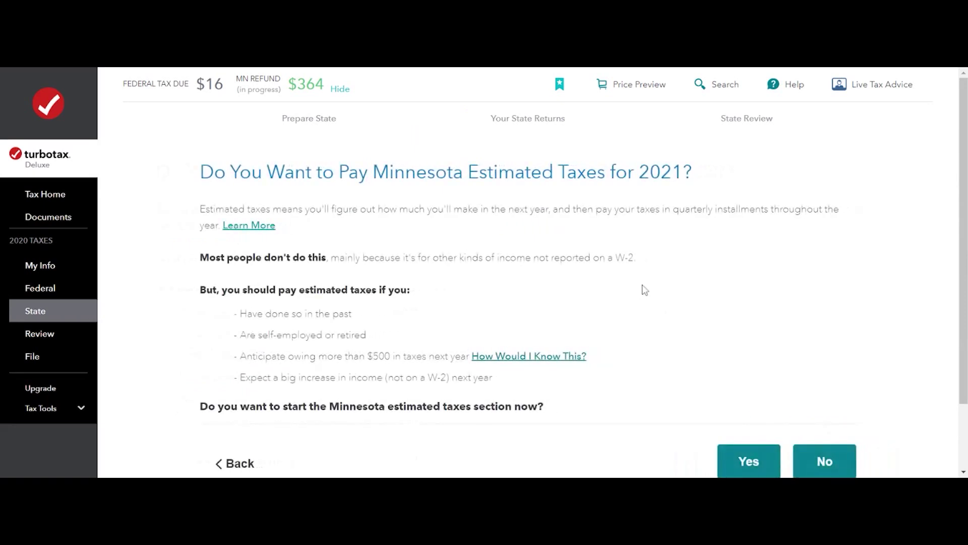
pyautogui.click(826, 461)
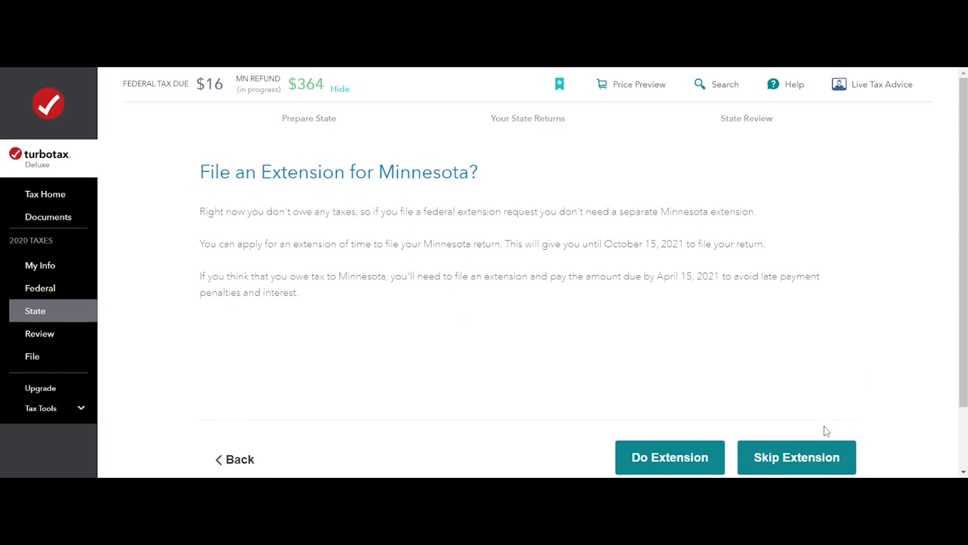
pyautogui.click(821, 458)
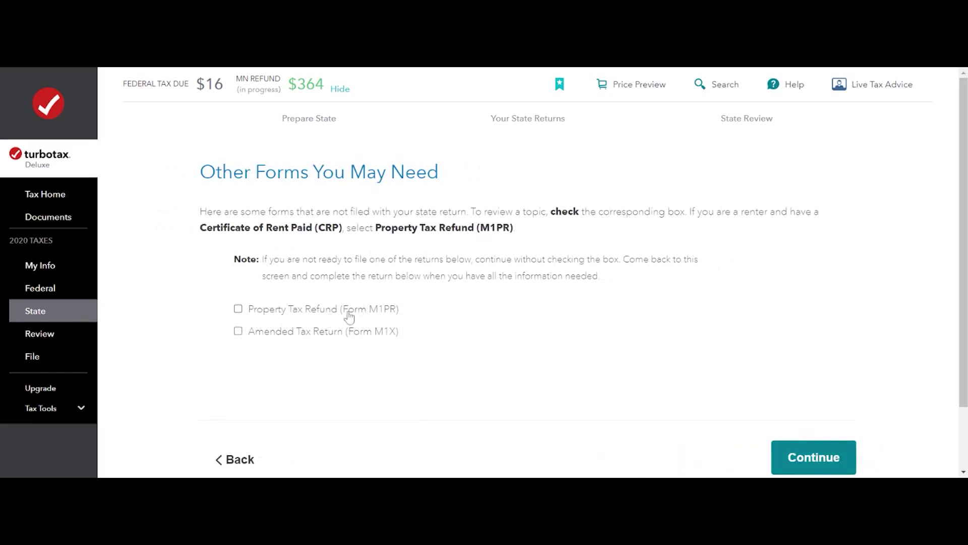
# Choose the Property Tax Refund (Form M1PR) and give Renter as the 2020 Minnesota residence status.
pyautogui.click(238, 309)
pyautogui.click(799, 456)
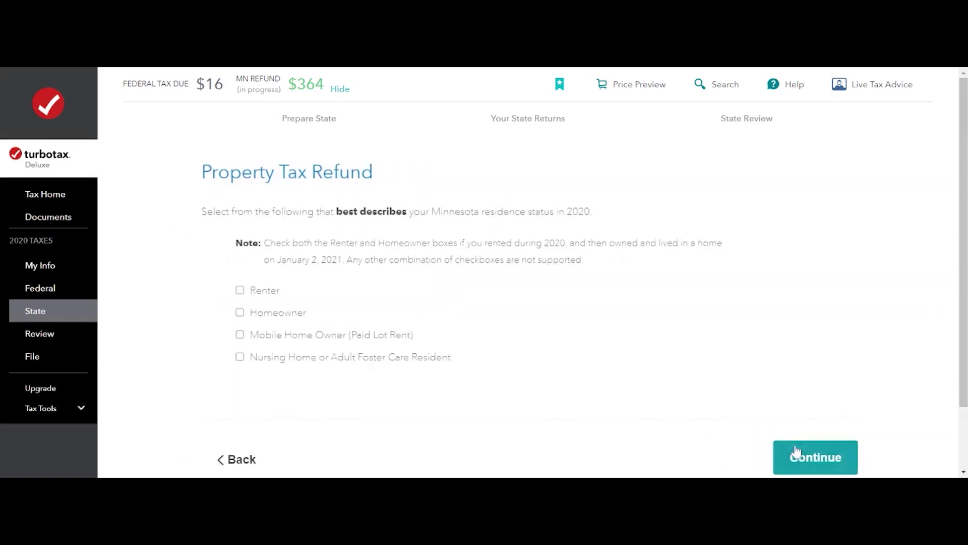
pyautogui.click(242, 290)
pyautogui.click(797, 458)
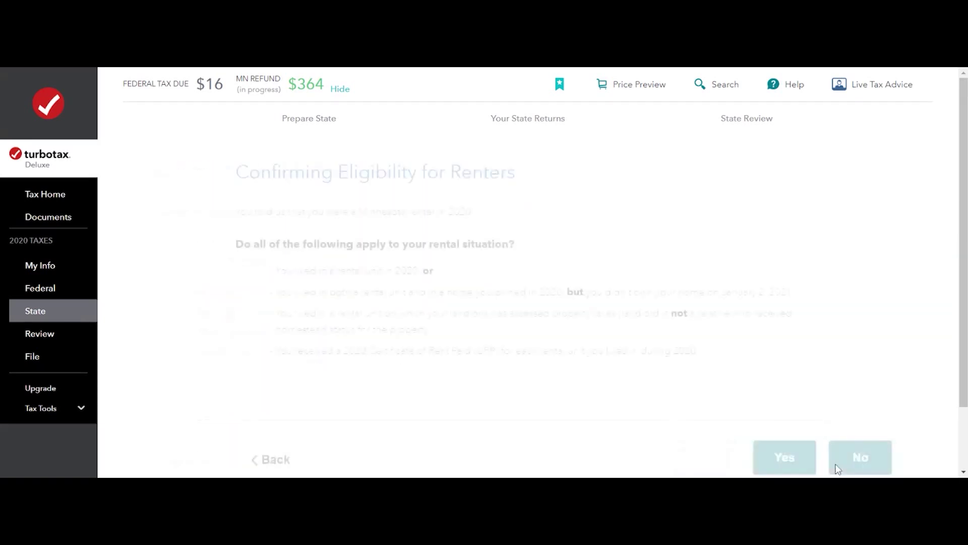
pyautogui.scroll(-2, 528, 272)
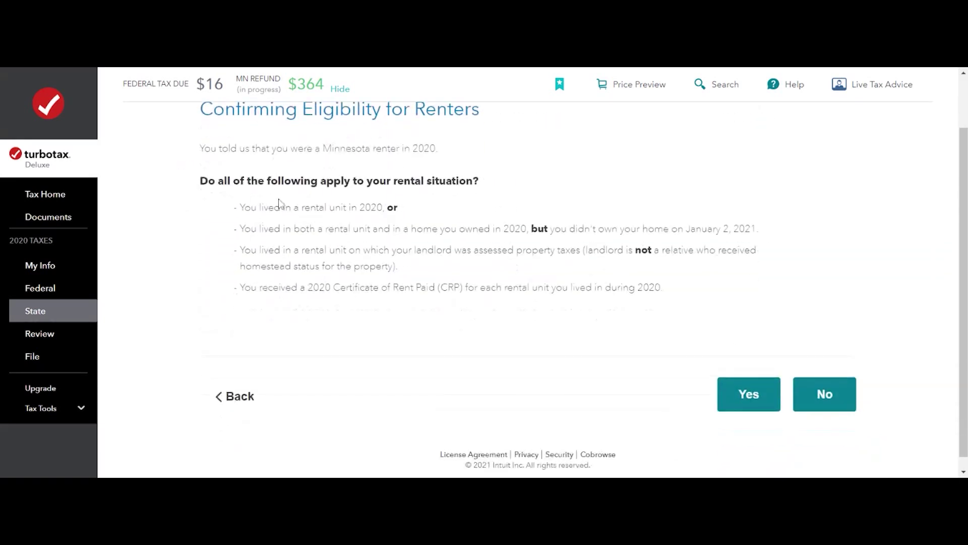
# Confirm that all the renter eligibility conditions apply and continue with every assistance program payment left blank.
pyautogui.click(731, 393)
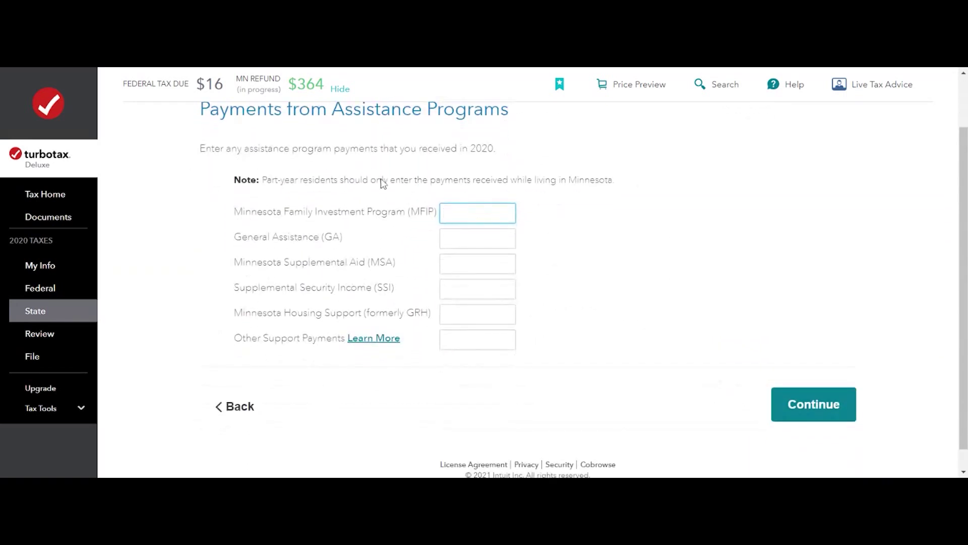
pyautogui.scroll(2, 421, 273)
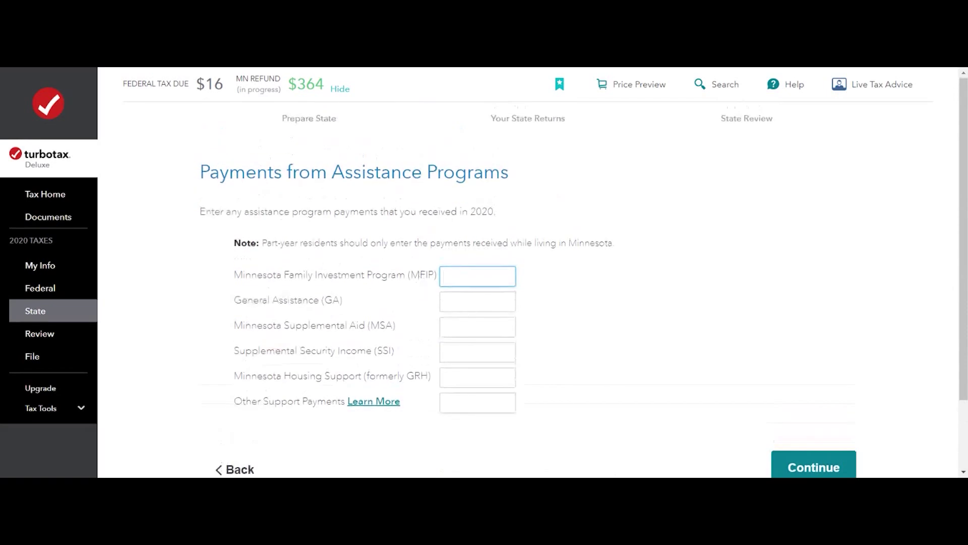
pyautogui.scroll(-2, 662, 395)
pyautogui.click(817, 417)
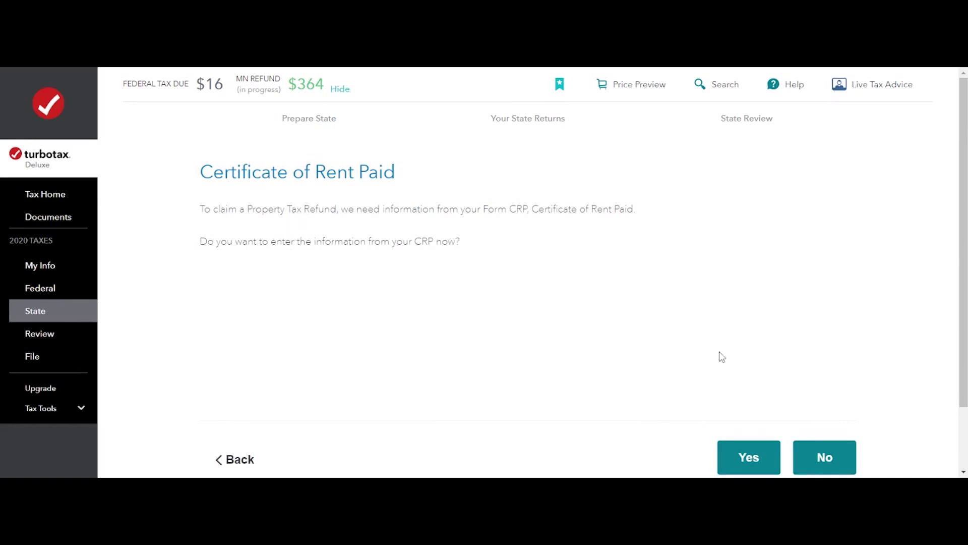
# Choose to enter the Certificate of Rent Paid information now and look through the form's renter, property and rent sections.
pyautogui.scroll(-2, 726, 348)
pyautogui.click(748, 395)
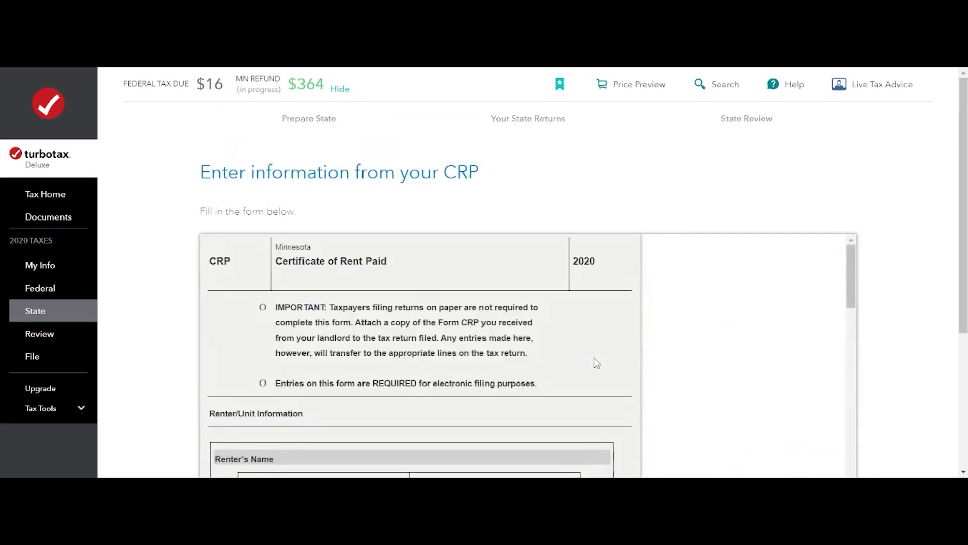
pyautogui.scroll(-5, 596, 362)
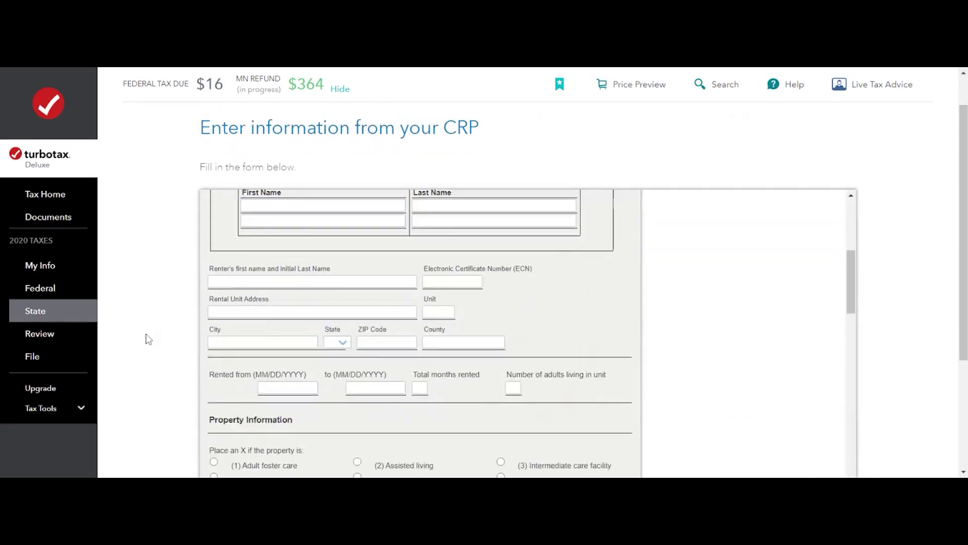
pyautogui.scroll(1, 307, 342)
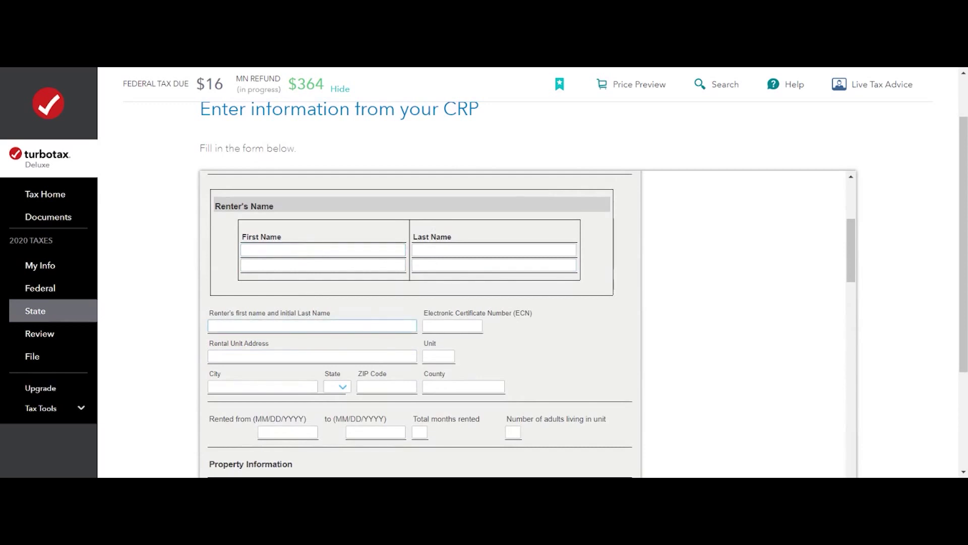
pyautogui.scroll(-3, 296, 323)
pyautogui.scroll(-3, 279, 378)
pyautogui.click(276, 316)
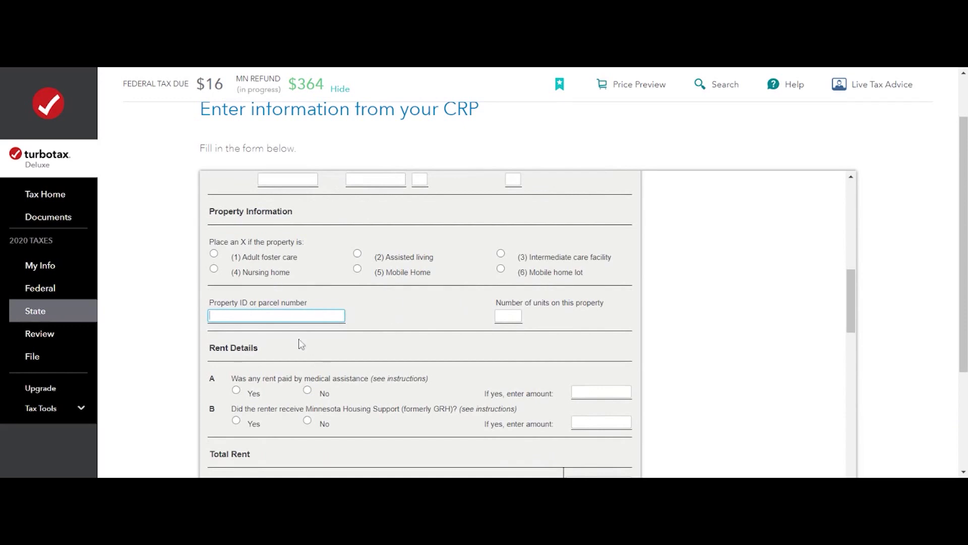
pyautogui.scroll(-1, 301, 344)
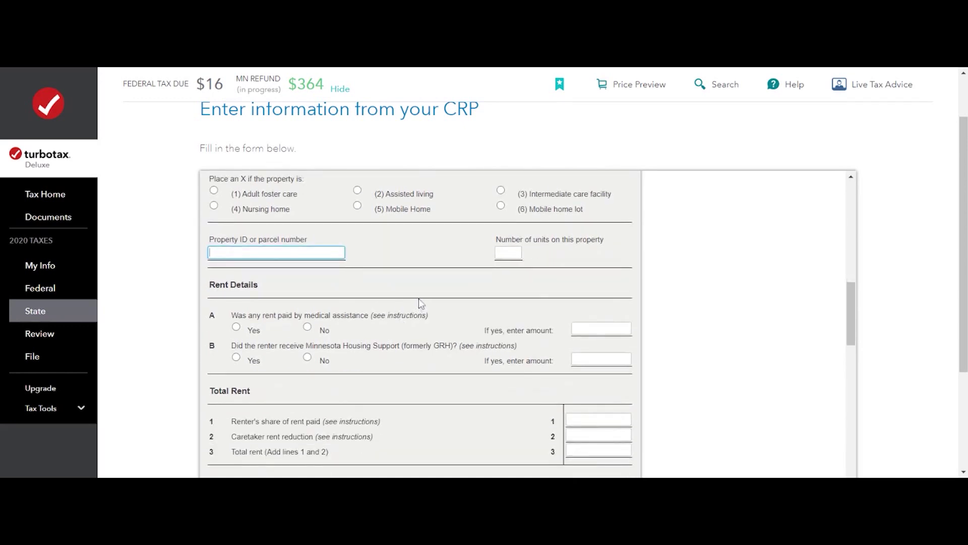
pyautogui.scroll(-2, 410, 318)
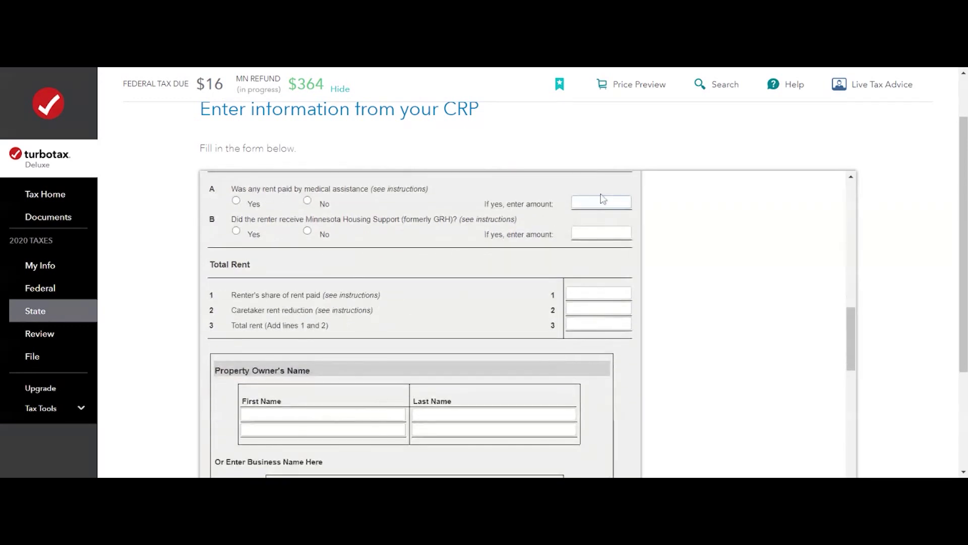
pyautogui.scroll(-3, 593, 336)
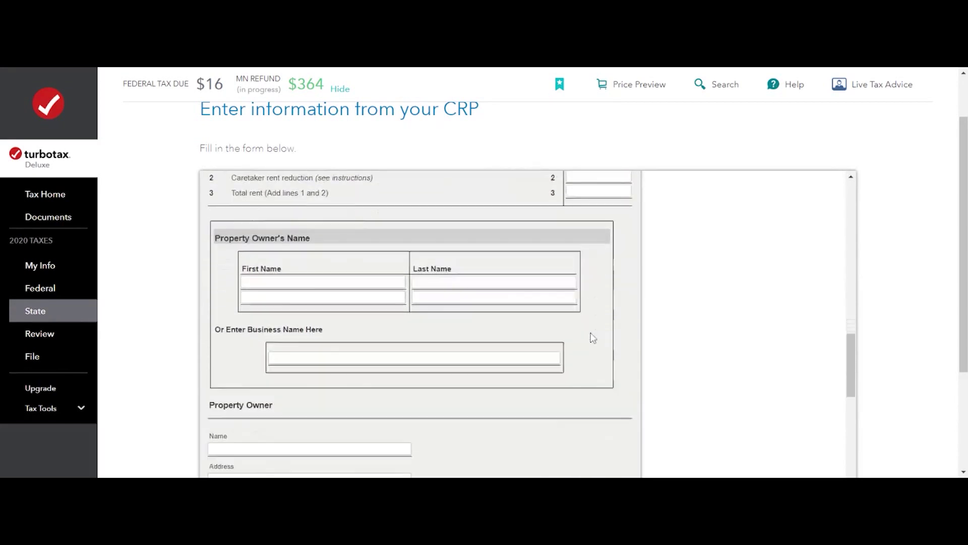
# Examine the CRP form's rent details and total rent fields, the signature section and the renter instructions.
pyautogui.scroll(2, 594, 337)
pyautogui.scroll(1, 593, 337)
pyautogui.click(610, 233)
pyautogui.click(610, 202)
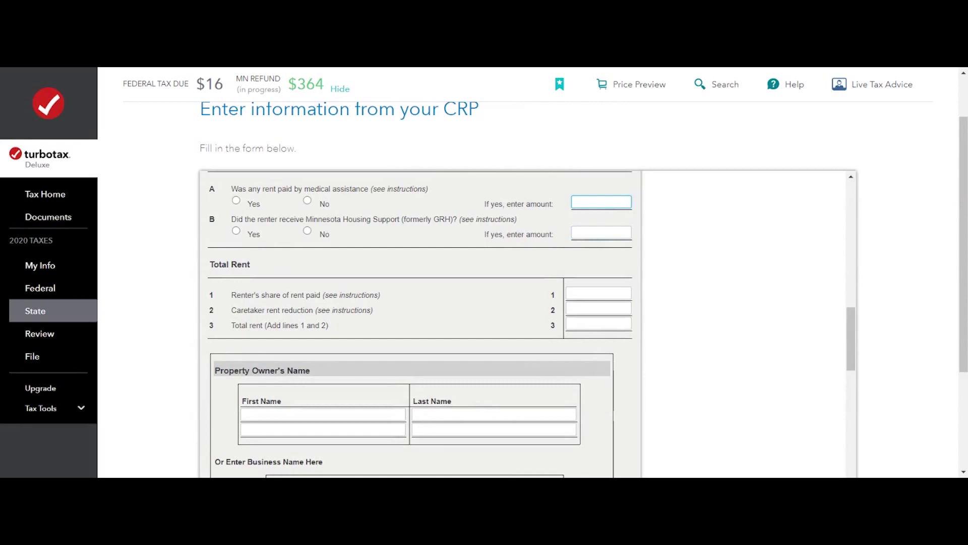
pyautogui.scroll(8, 600, 284)
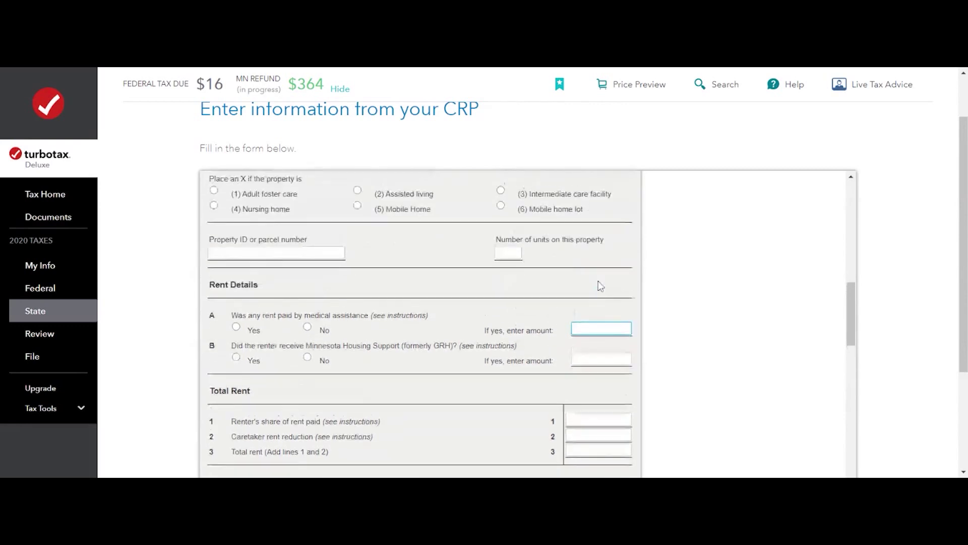
pyautogui.scroll(-6, 604, 268)
pyautogui.scroll(6, 568, 272)
pyautogui.scroll(-6, 582, 298)
pyautogui.click(595, 297)
pyautogui.scroll(-10, 494, 333)
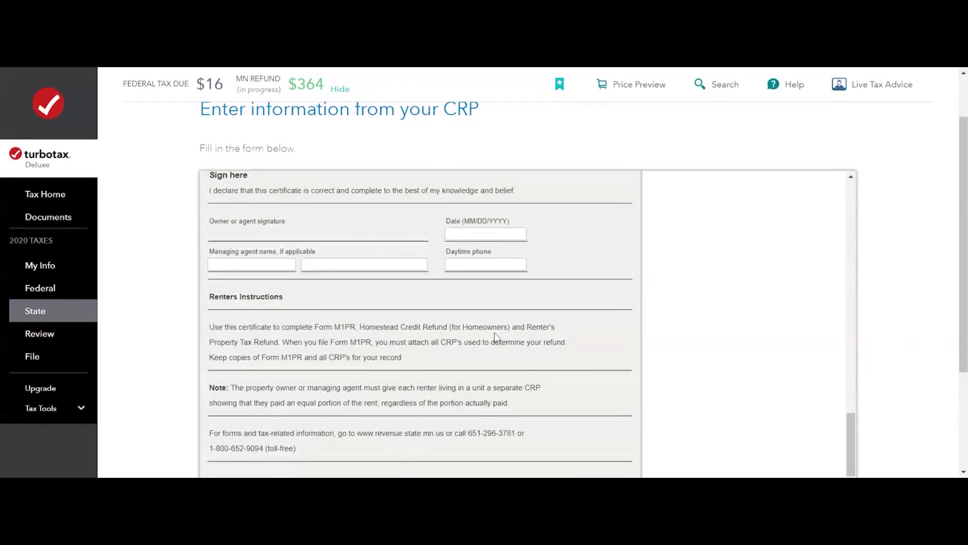
pyautogui.scroll(-3, 814, 368)
pyautogui.scroll(4, 439, 410)
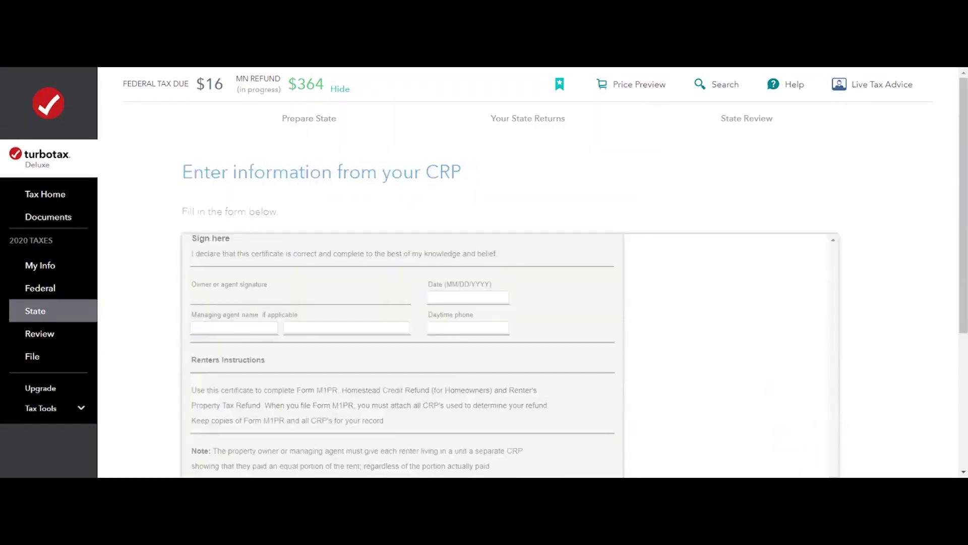
# Continue with the CRP form left blank and answer No to living in more than one rental unit.
pyautogui.scroll(-2, 807, 394)
pyautogui.click(838, 394)
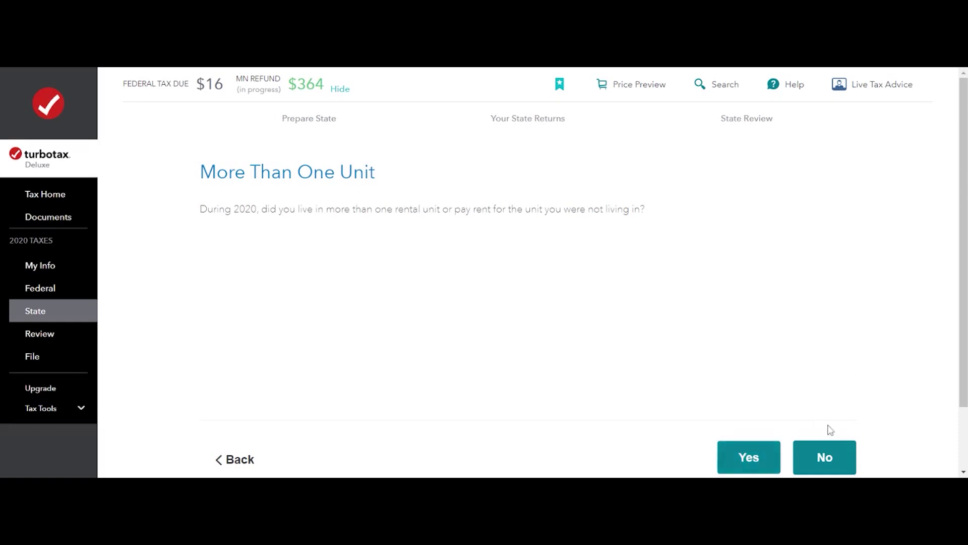
pyautogui.click(815, 461)
pyautogui.click(820, 461)
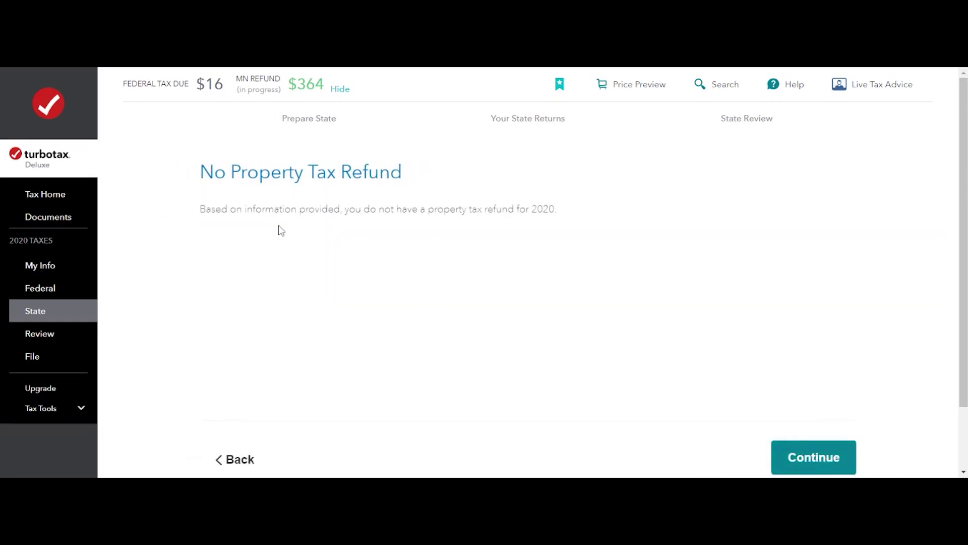
# Continue past the property tax refund result and the Minnesota Smart Check results.
pyautogui.click(800, 456)
pyautogui.click(798, 457)
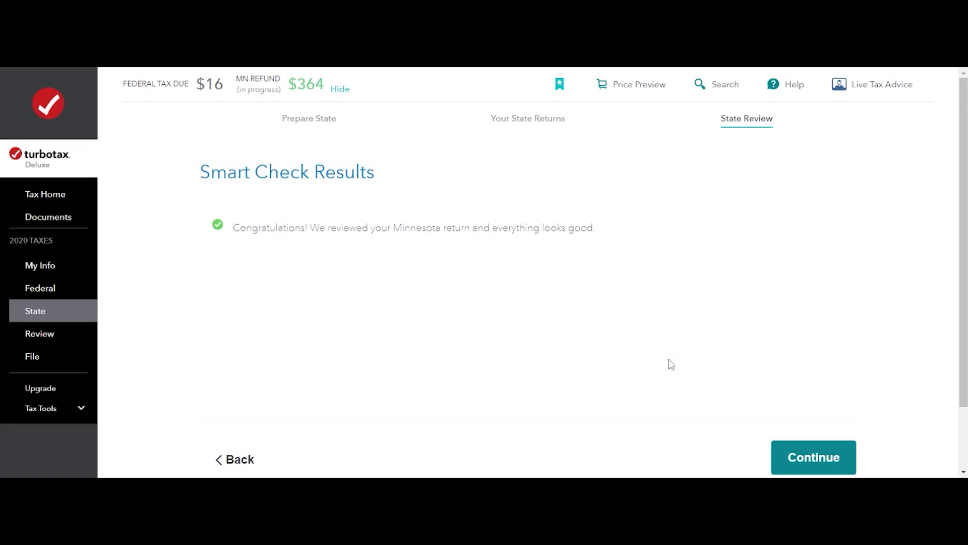
pyautogui.scroll(-1, 752, 341)
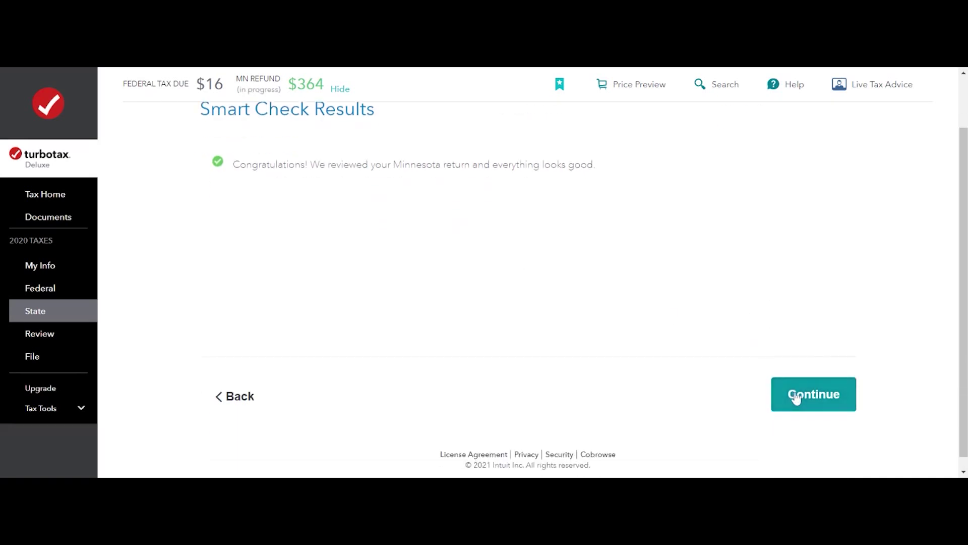
pyautogui.scroll(1, 634, 383)
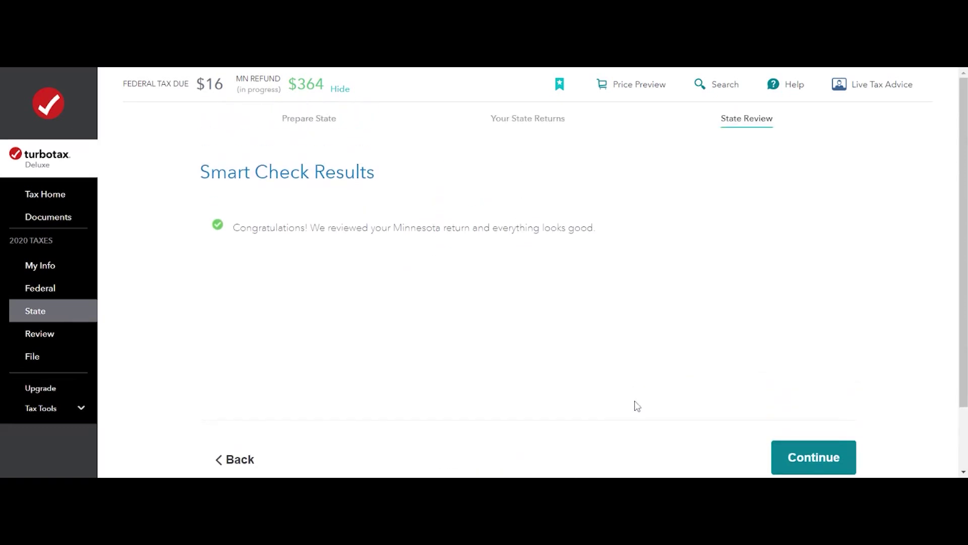
pyautogui.scroll(-2, 638, 406)
pyautogui.scroll(1, 633, 341)
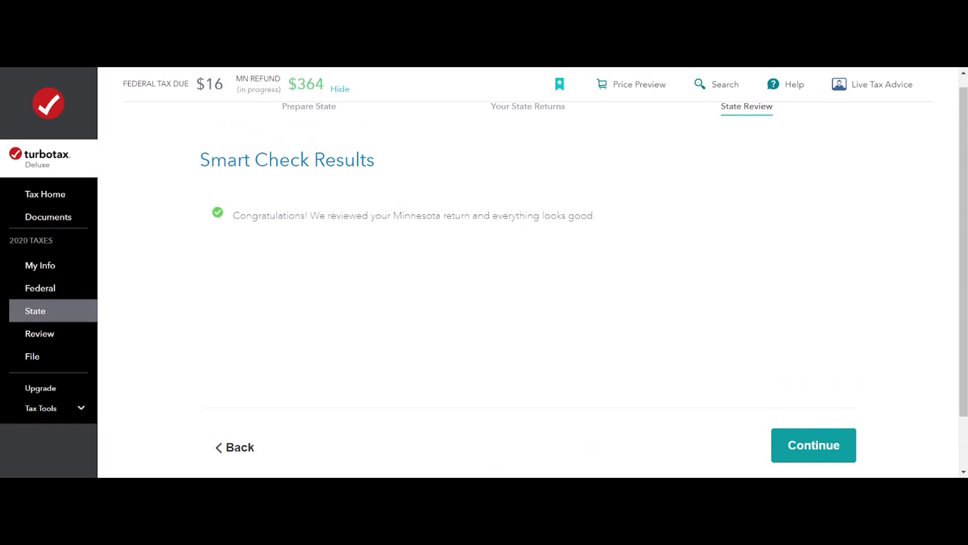
pyautogui.click(819, 446)
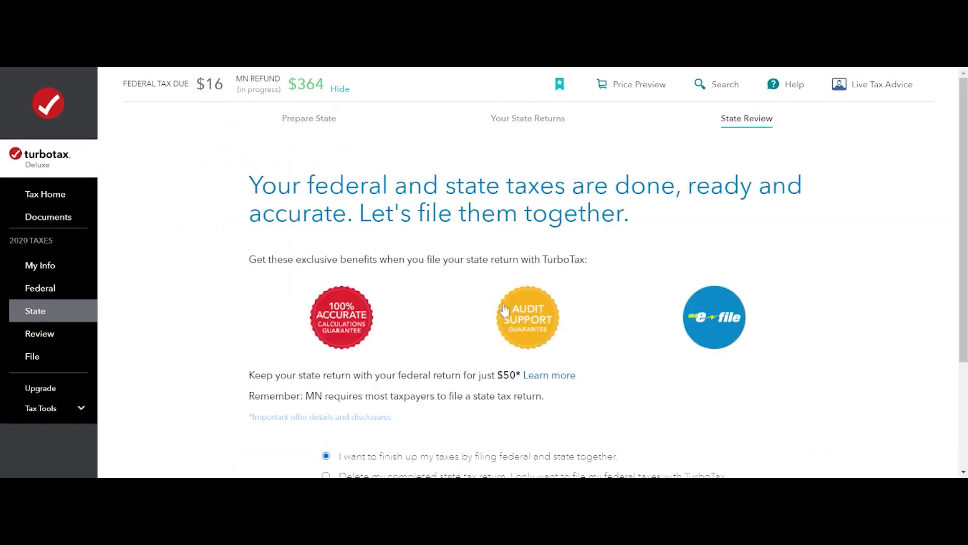
# Keep the option to file federal and state together and start the review of both returns.
pyautogui.scroll(-3, 499, 303)
pyautogui.click(814, 383)
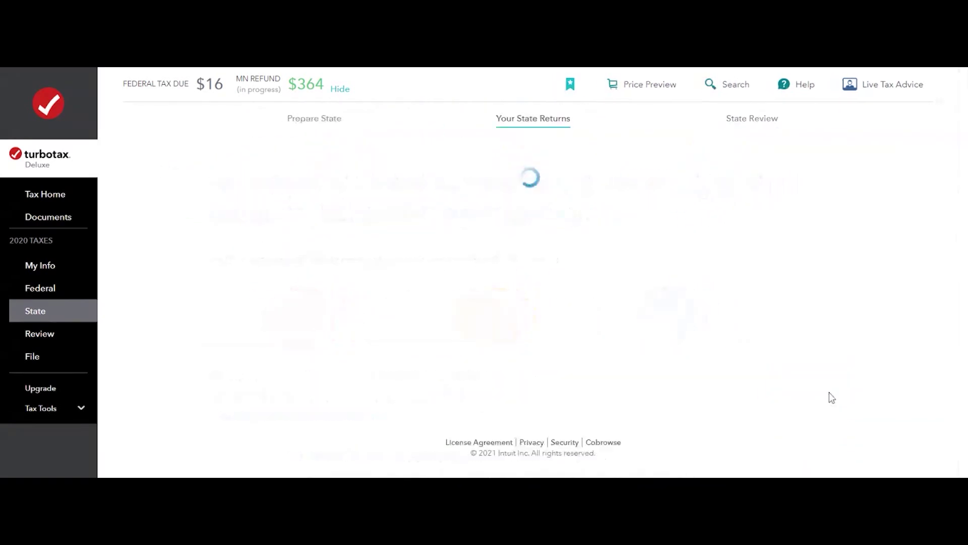
pyautogui.click(772, 452)
pyautogui.scroll(-3, 711, 326)
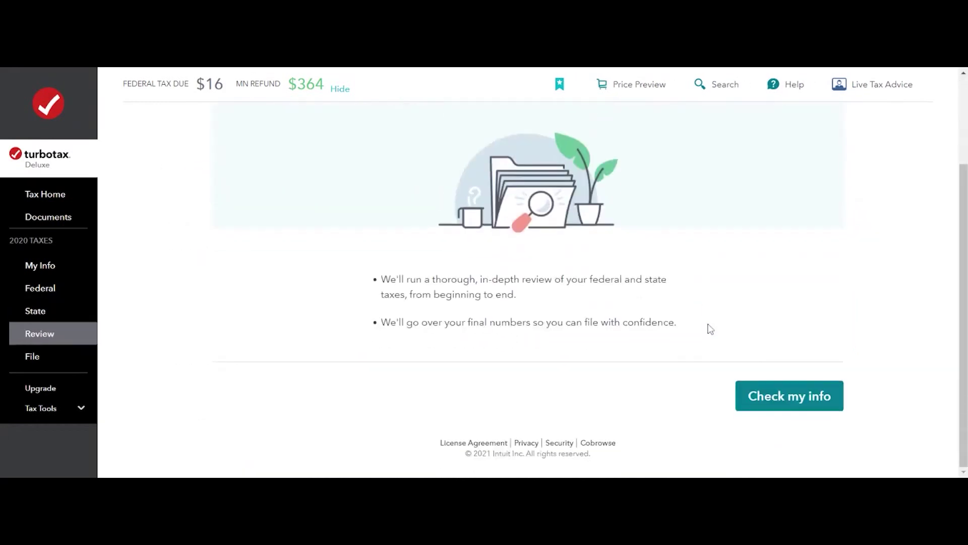
pyautogui.click(785, 398)
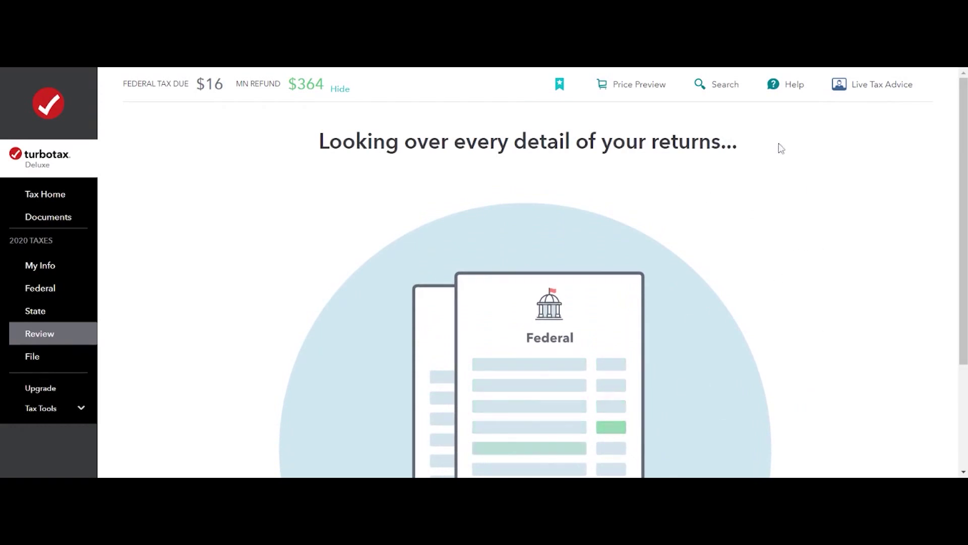
# Let the review of the returns run and continue past the ready-to-file and final numbers pages.
pyautogui.scroll(-3, 746, 397)
pyautogui.scroll(3, 749, 437)
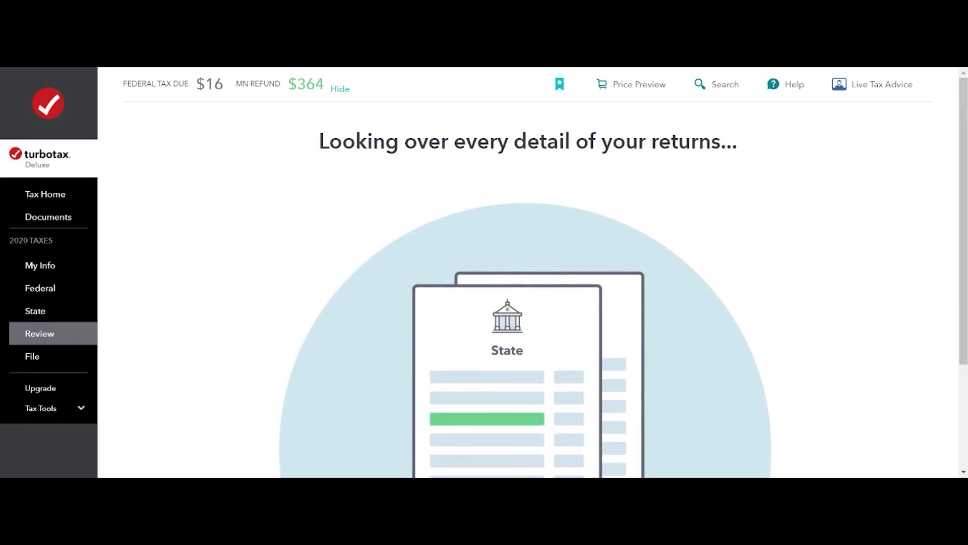
pyautogui.scroll(-3, 748, 434)
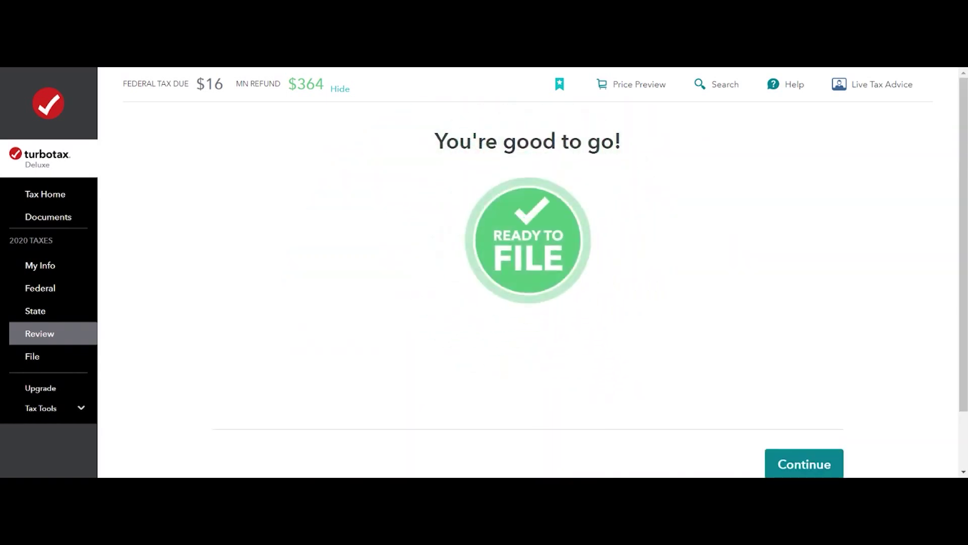
pyautogui.click(804, 463)
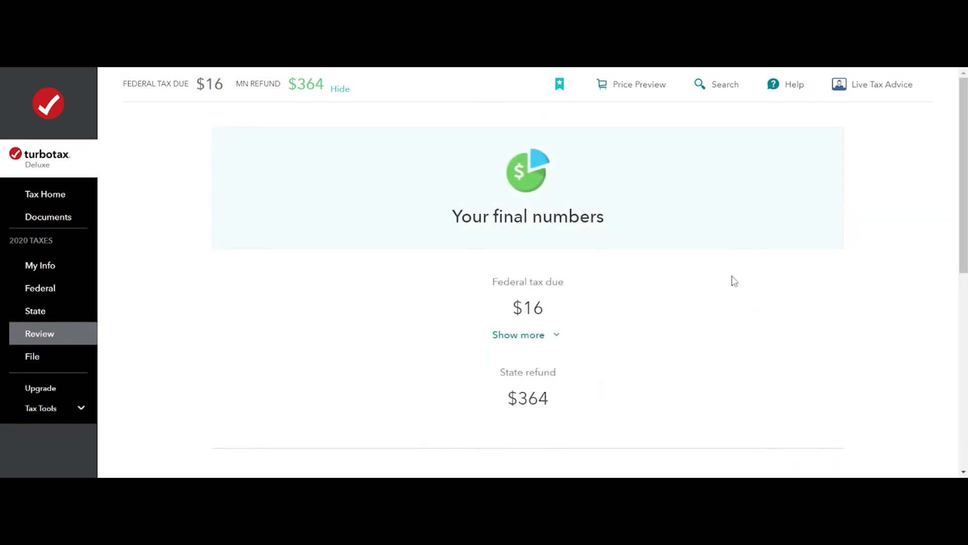
pyautogui.scroll(-8, 585, 249)
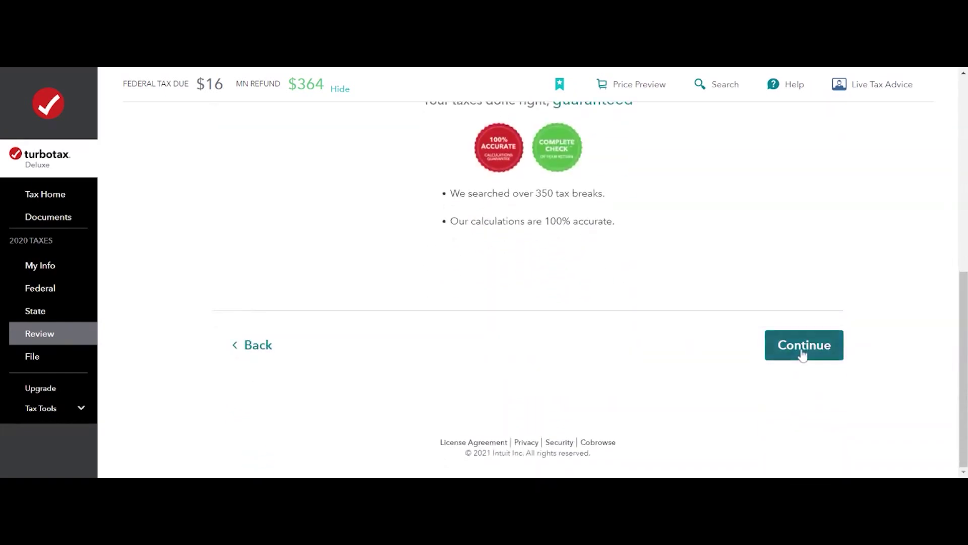
pyautogui.click(803, 351)
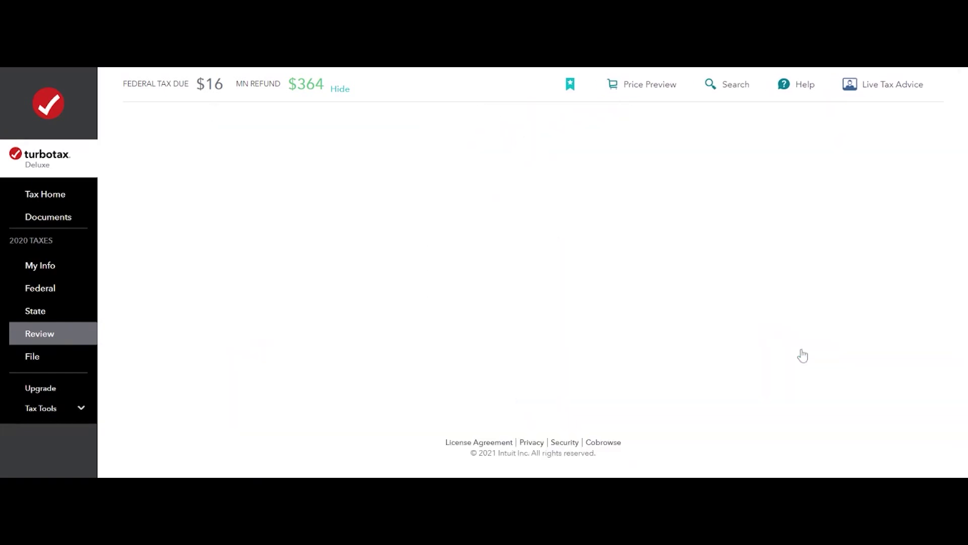
# Continue with TurboTax Deluxe without adding MAX Defend & Restore.
pyautogui.scroll(-10, 640, 309)
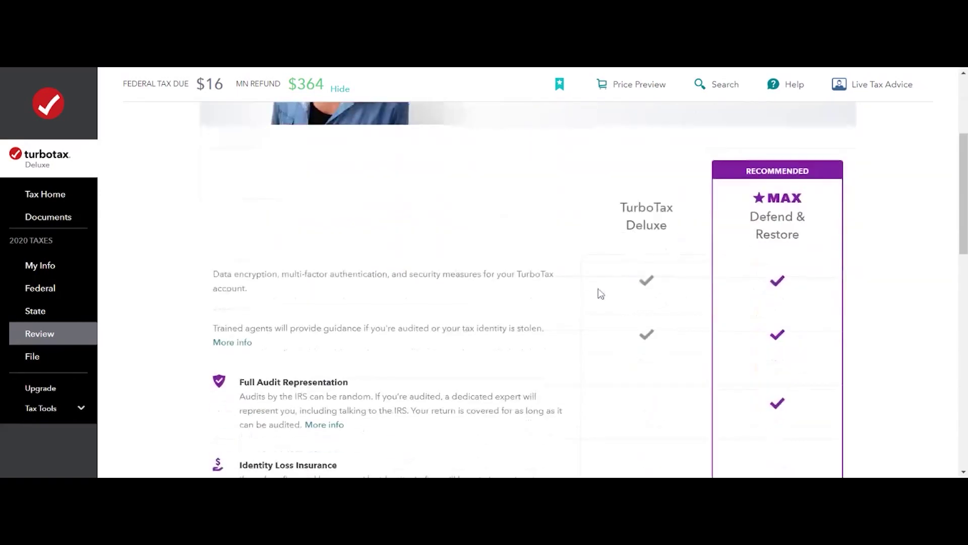
pyautogui.scroll(-4, 639, 310)
pyautogui.click(650, 295)
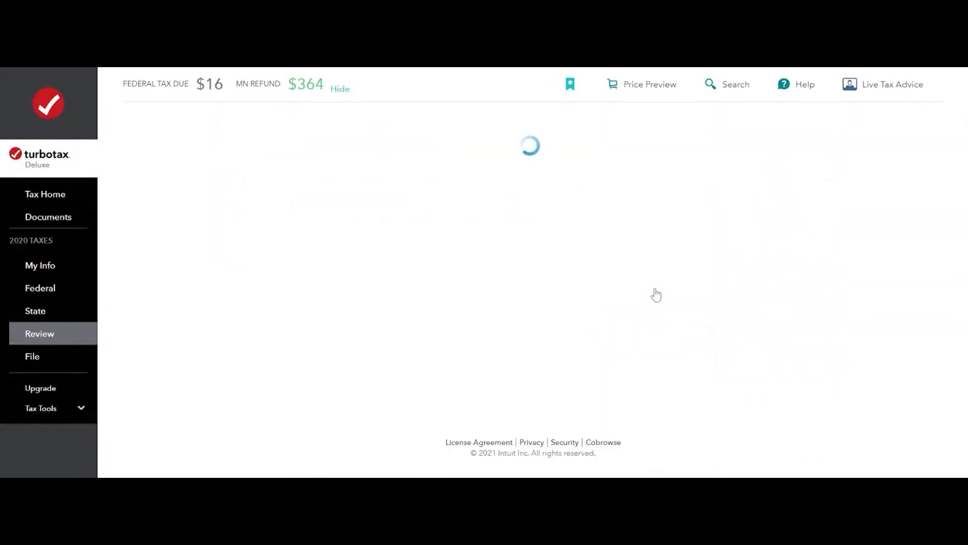